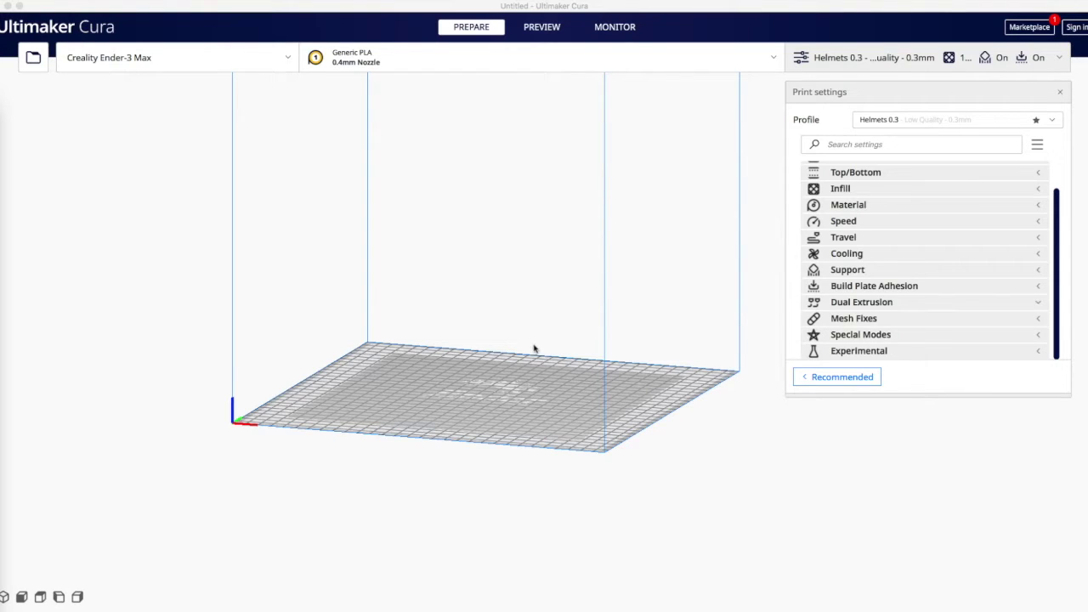
scroll(915, 263, up, 1)
scroll(915, 264, down, 1)
scroll(914, 263, up, 1)
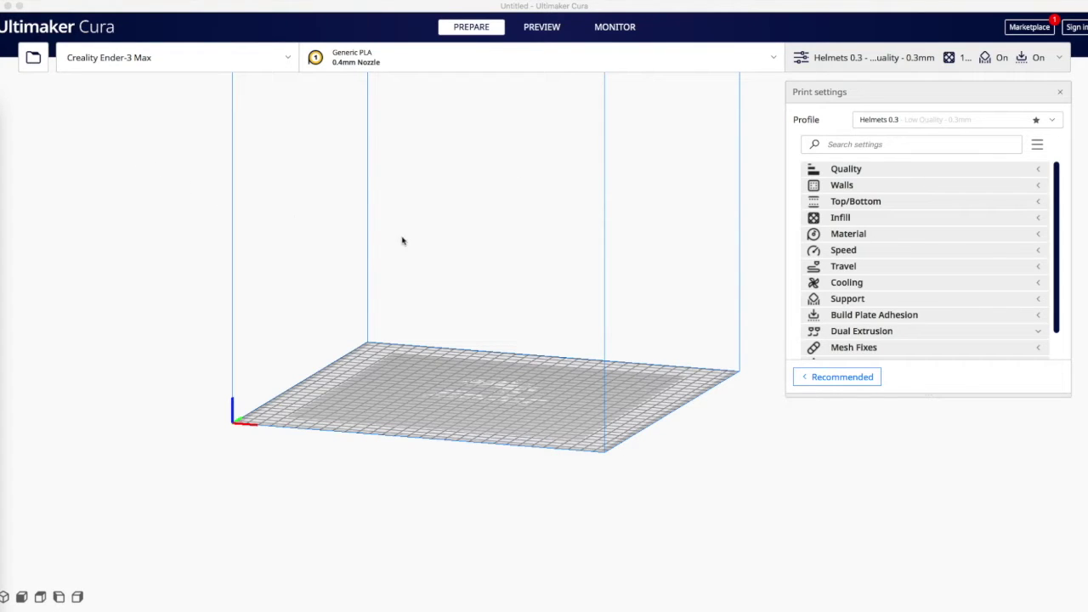
- Load the model file Front CTP1.stl from the Mine Split folder onto the build plate
click(34, 60)
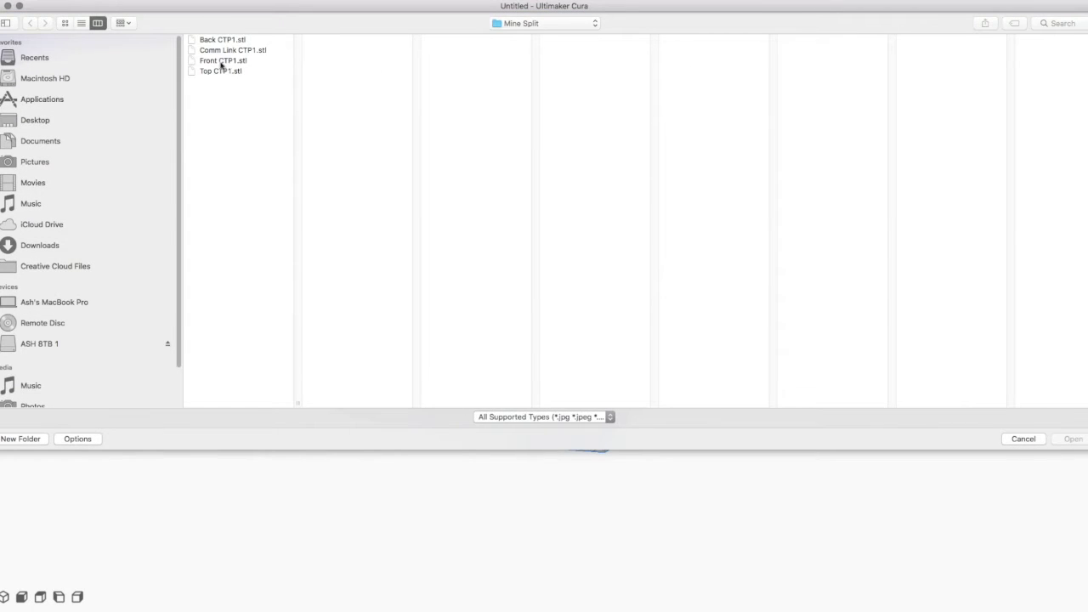
click(221, 61)
click(1073, 439)
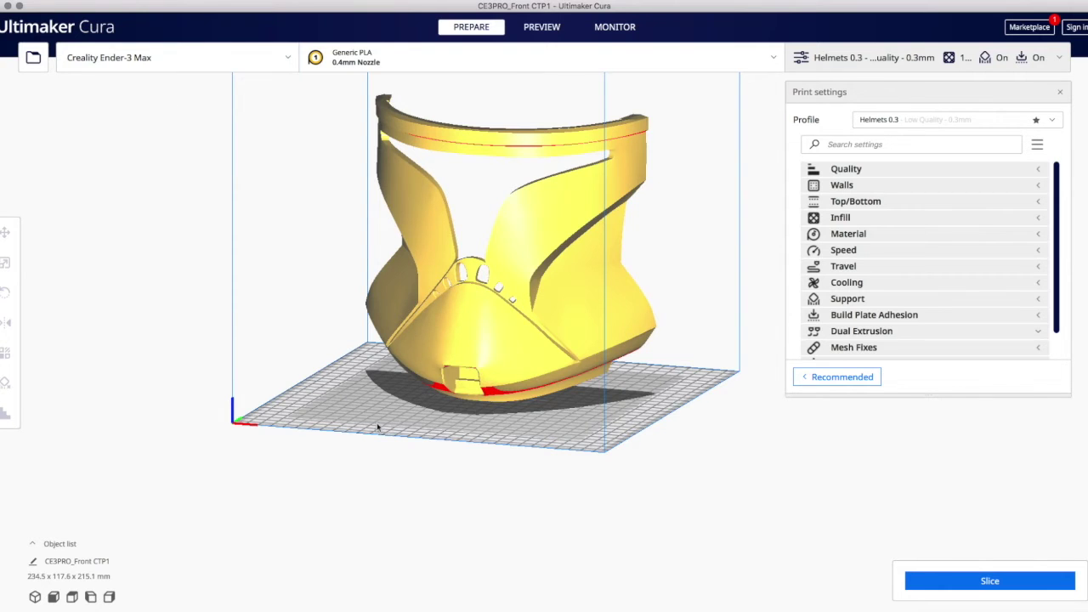
- Tilt the helmet front about its X axis until its lower rim lies level on the build plate
right_drag(656, 423, 454, 401)
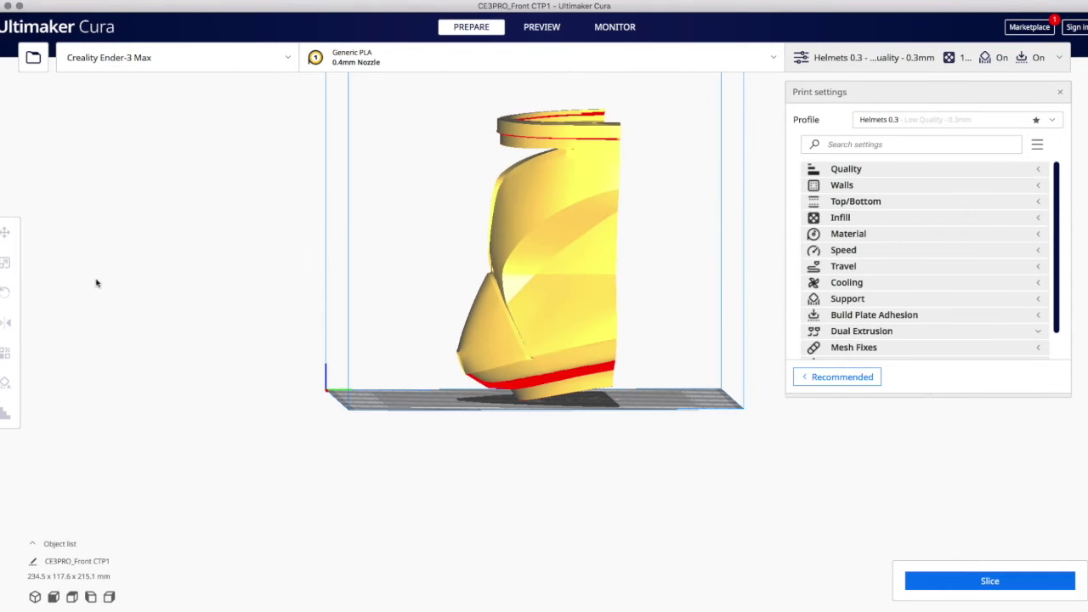
click(575, 248)
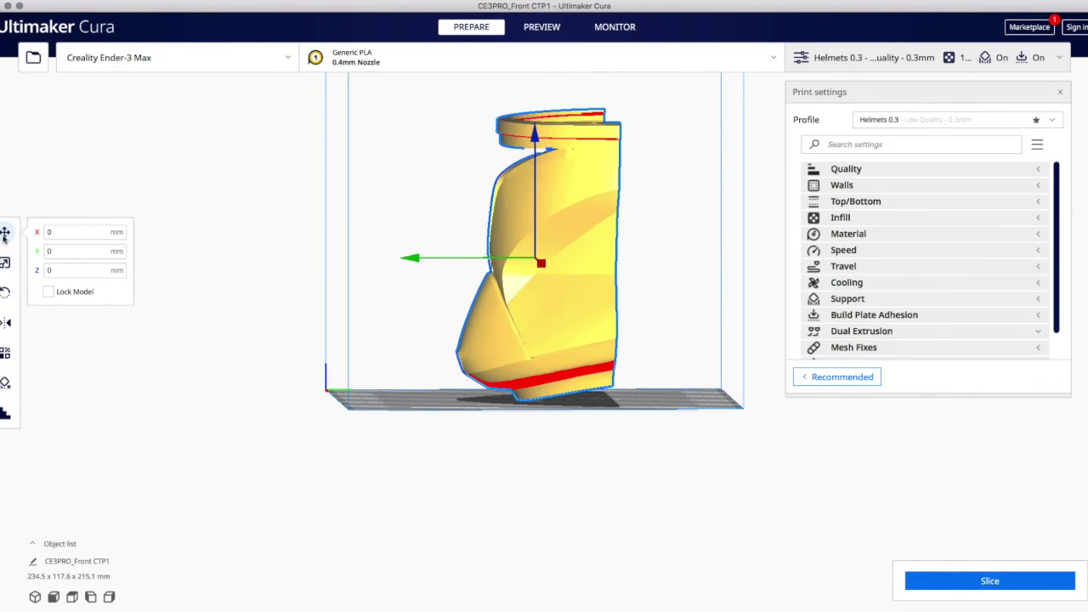
click(7, 292)
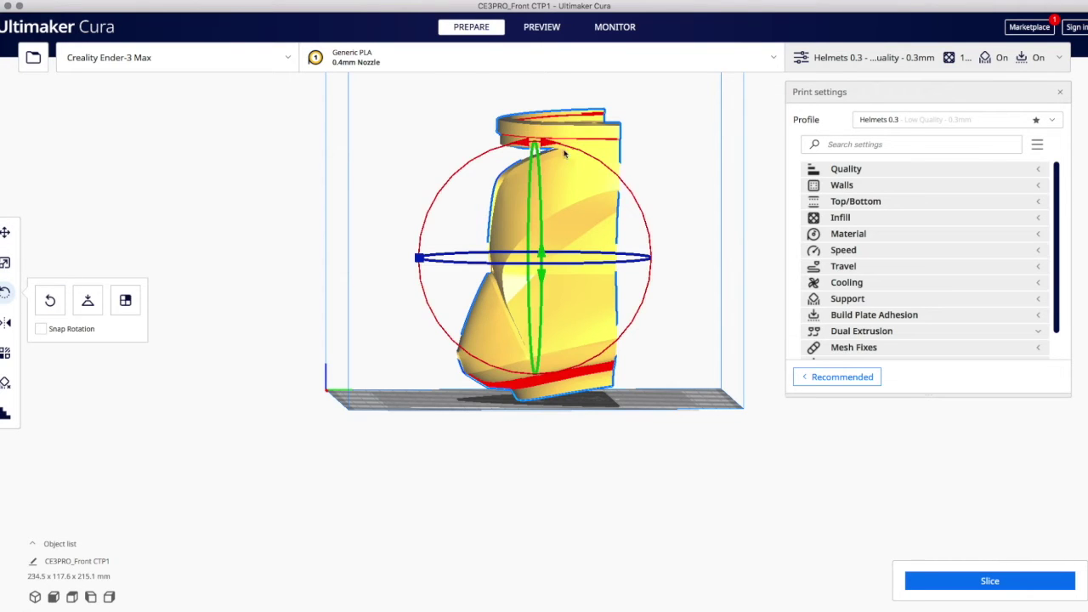
drag(547, 140, 609, 170)
drag(580, 411, 614, 422)
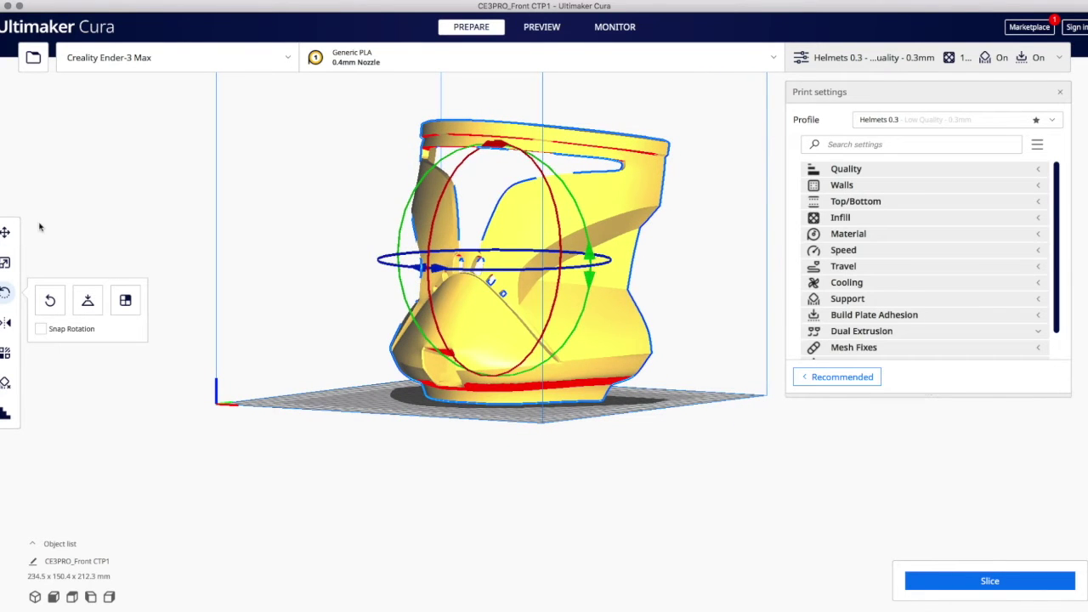
click(6, 231)
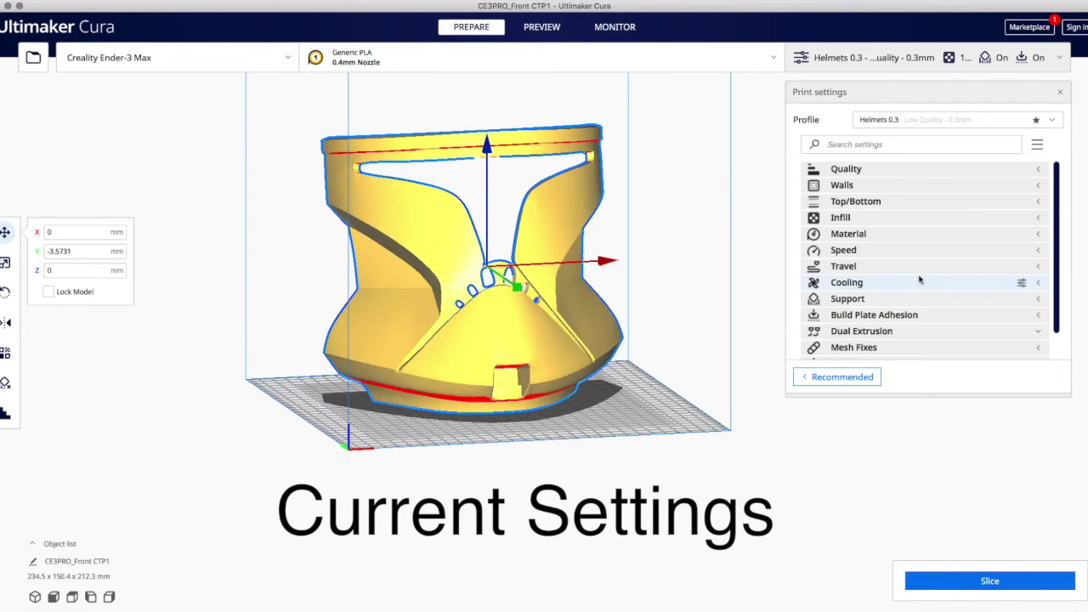
- Review the layer height and line width in the Quality settings, and the available print profiles
click(925, 171)
mouse_move(998, 185)
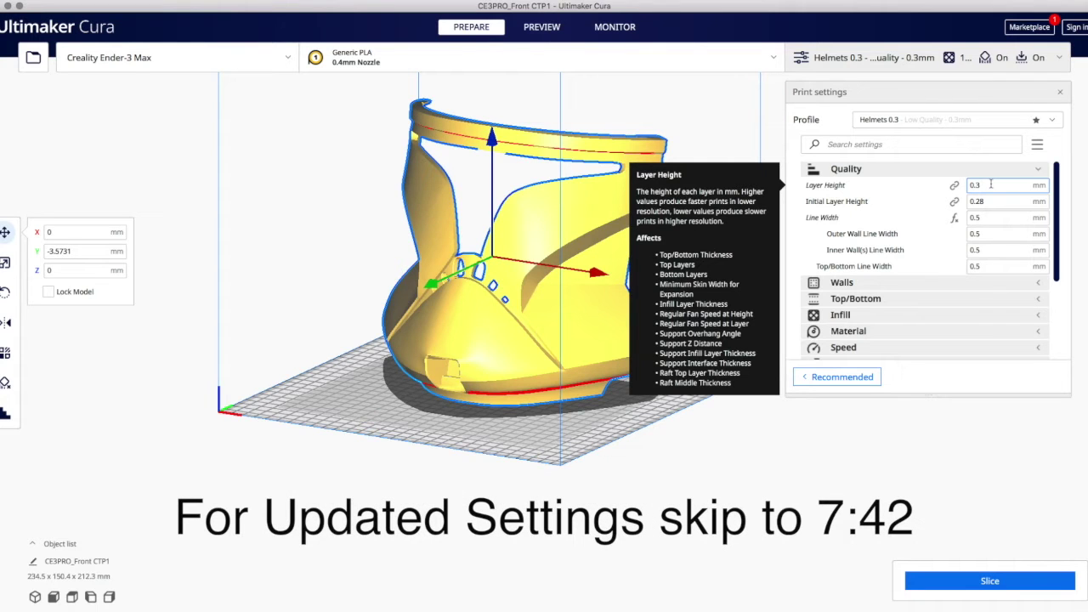
click(1055, 121)
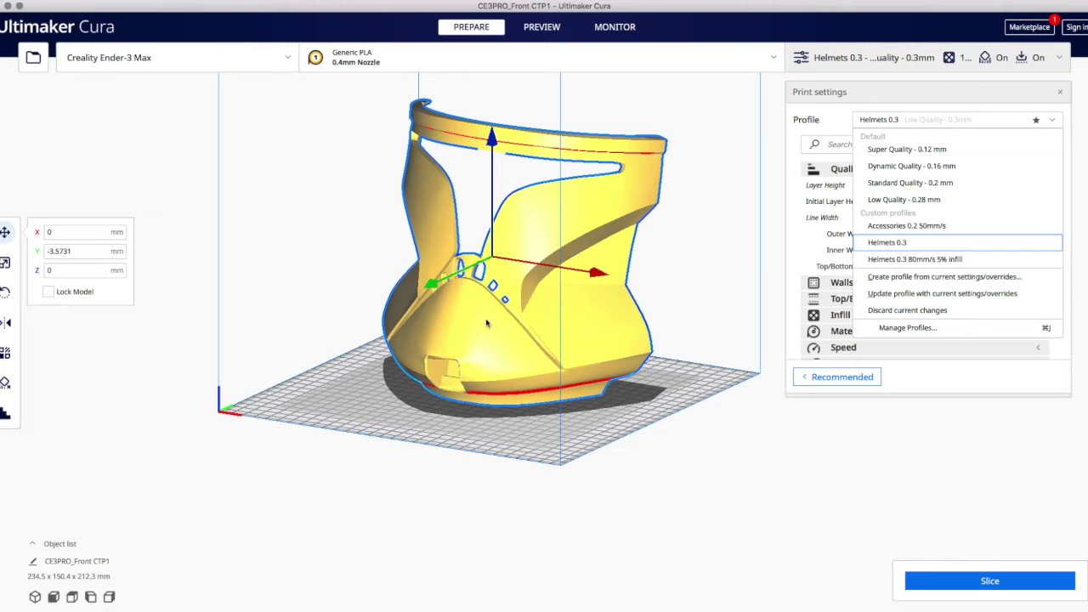
click(670, 326)
right_click(725, 311)
click(711, 308)
right_drag(711, 308, 528, 335)
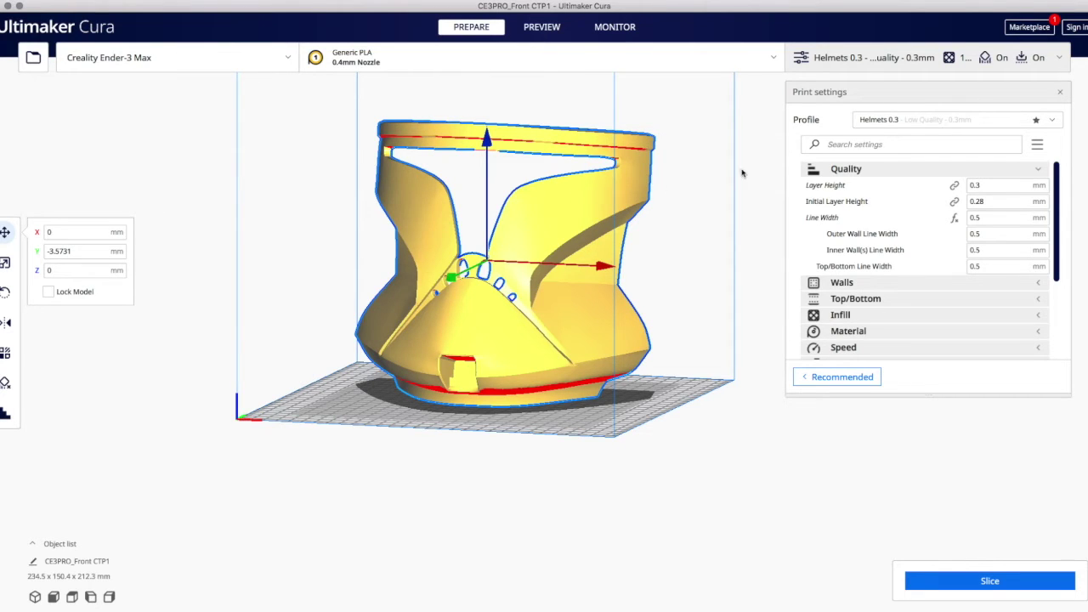
click(998, 172)
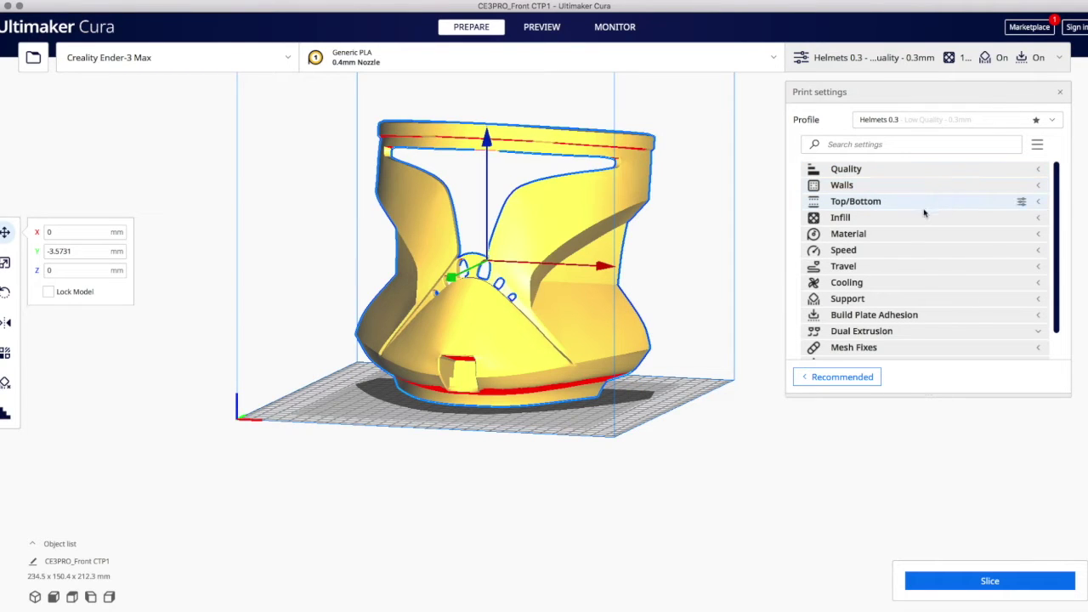
- Choose Zig Zag as the infill pattern after checking the infill density
click(942, 189)
click(940, 186)
click(923, 219)
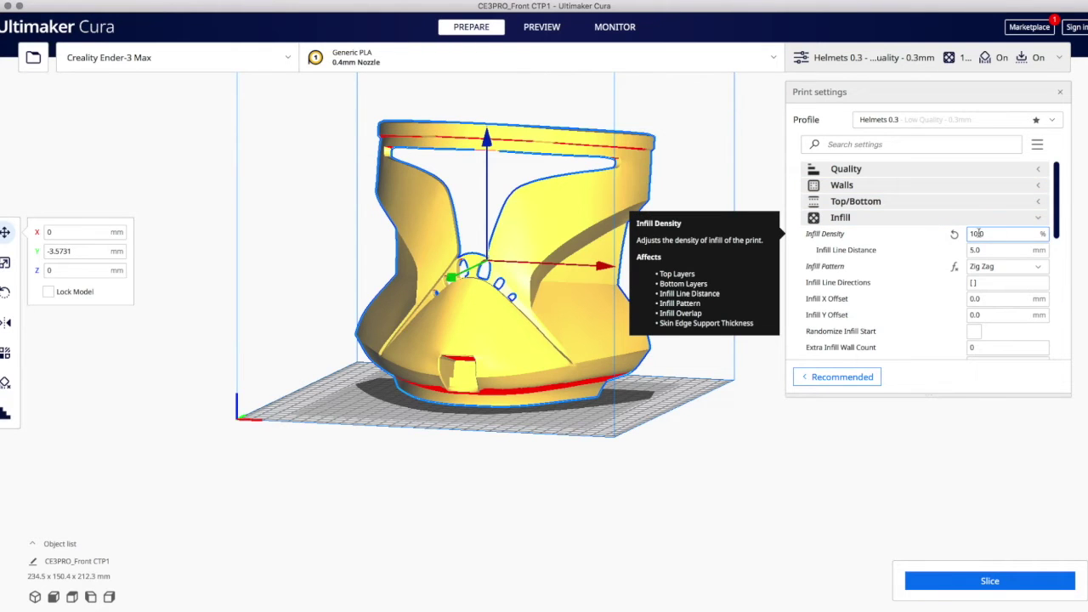
right_drag(665, 274, 527, 317)
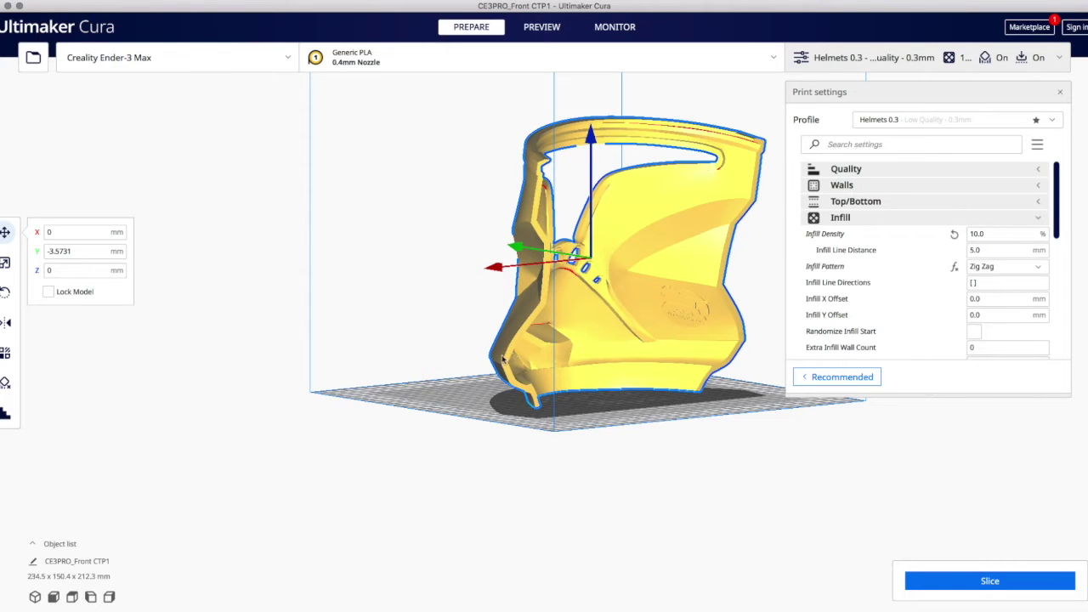
click(1011, 270)
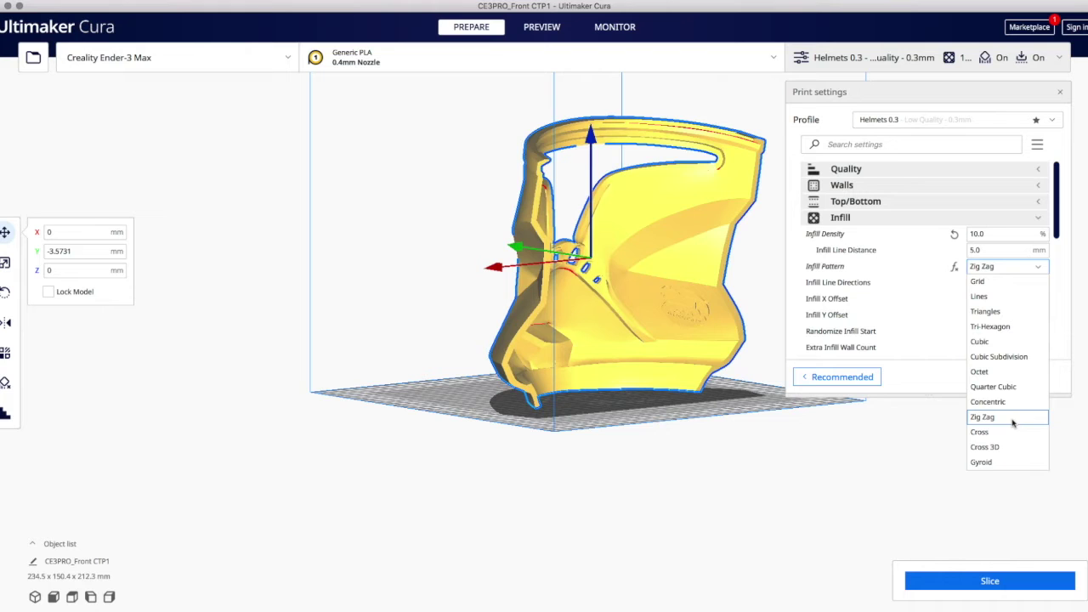
click(1012, 418)
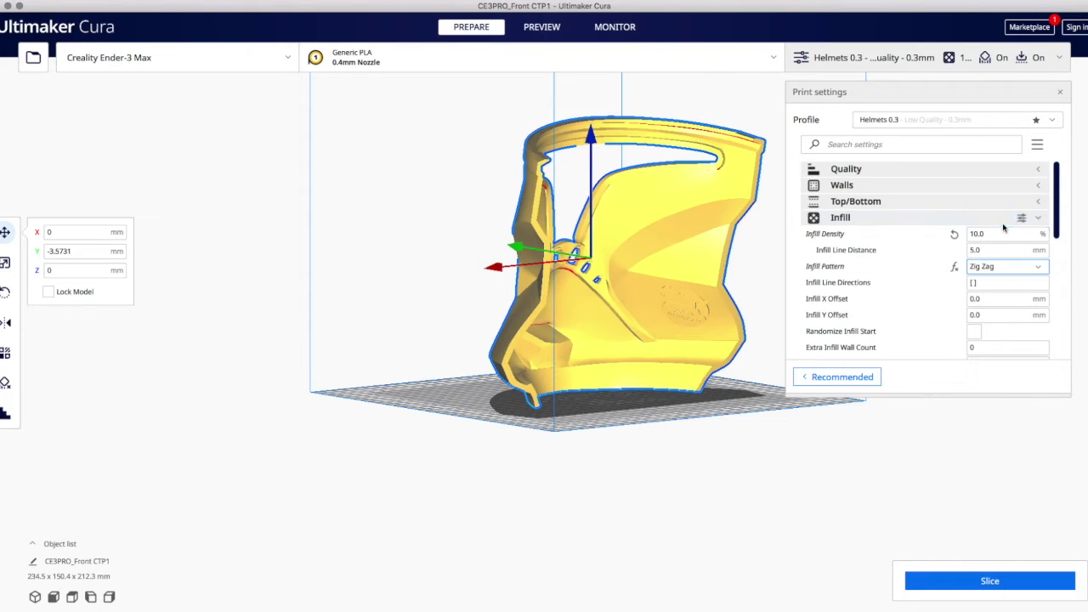
click(954, 218)
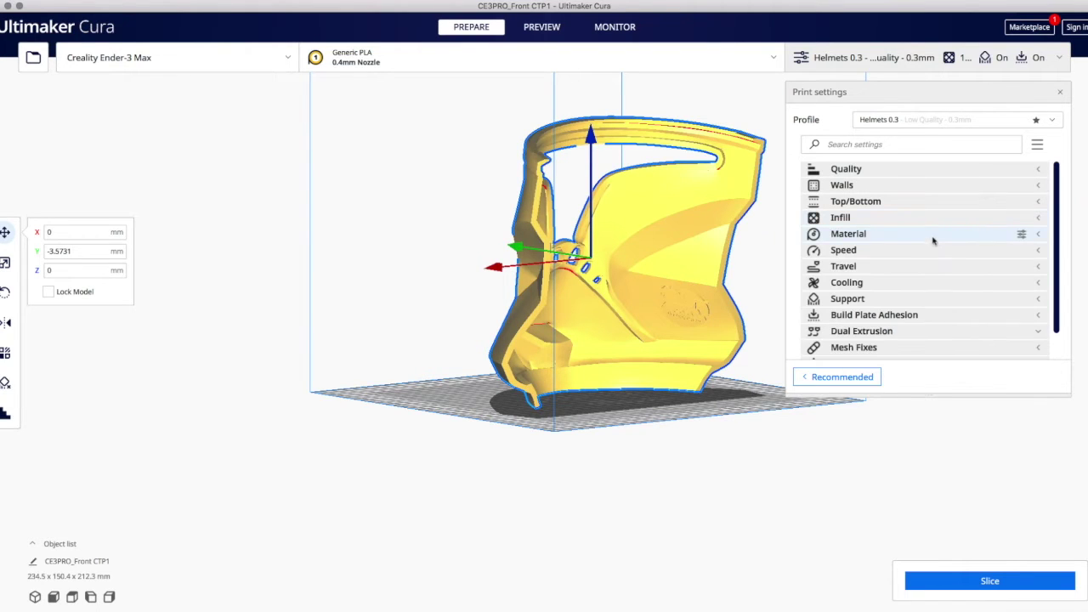
- Examine the printing and build plate temperatures in the Material settings, and the print speeds
click(933, 237)
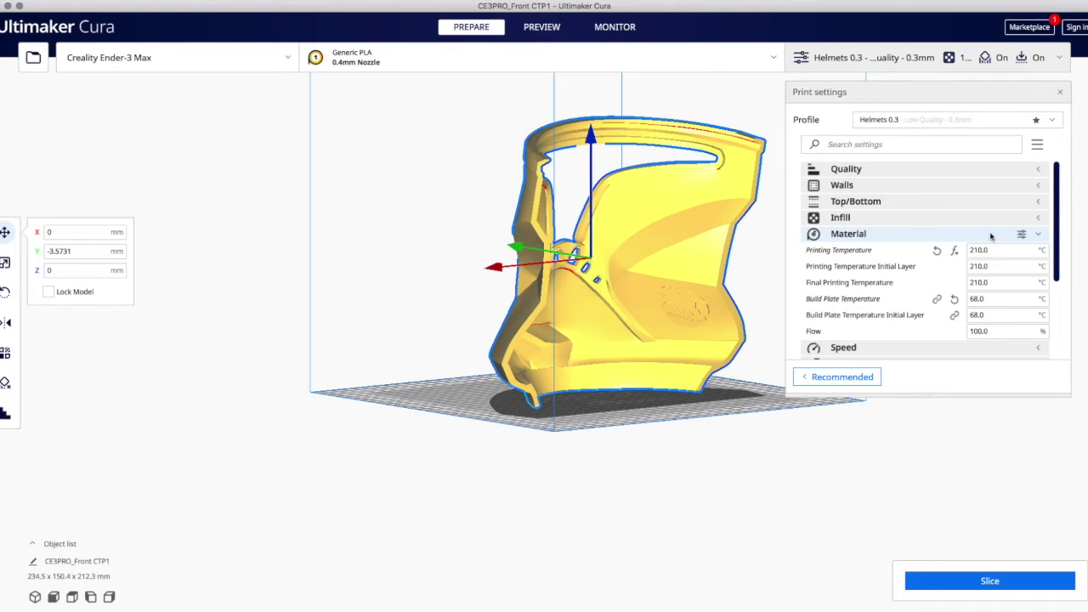
right_drag(448, 389, 745, 382)
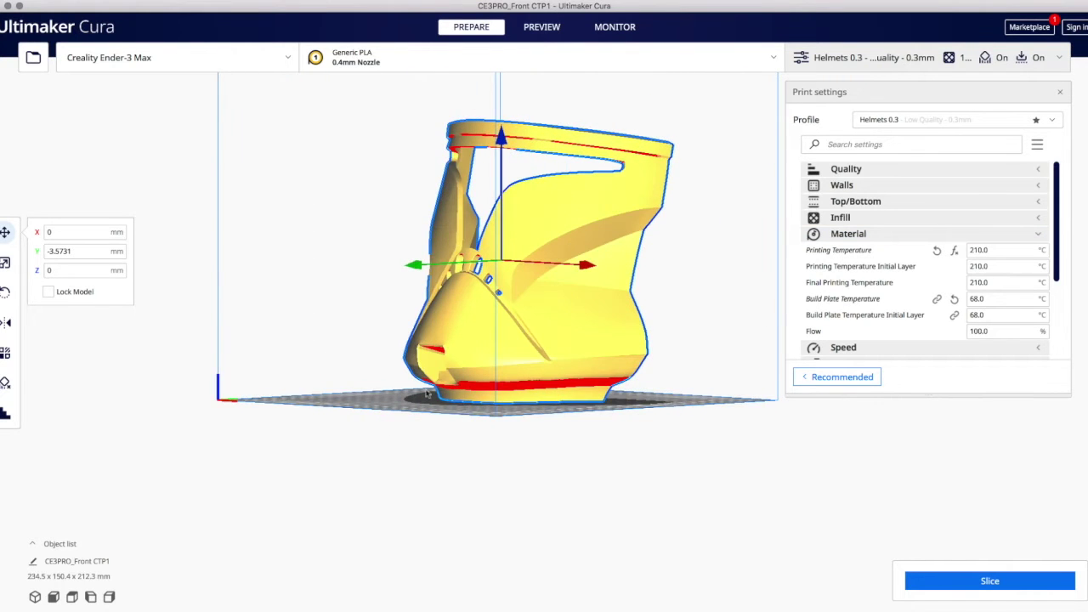
right_drag(376, 348, 544, 419)
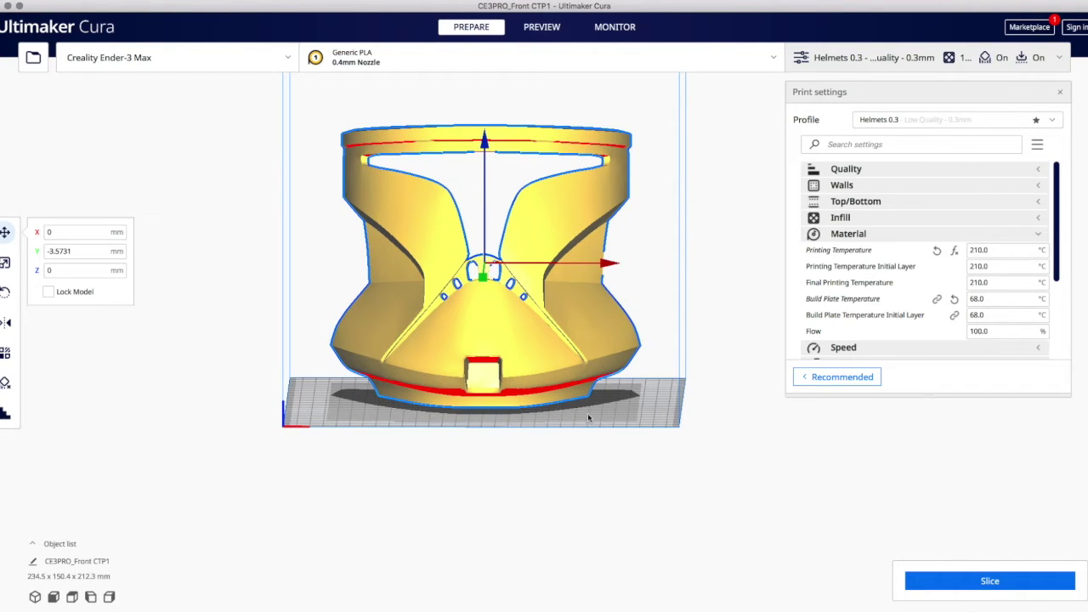
right_drag(656, 336, 645, 364)
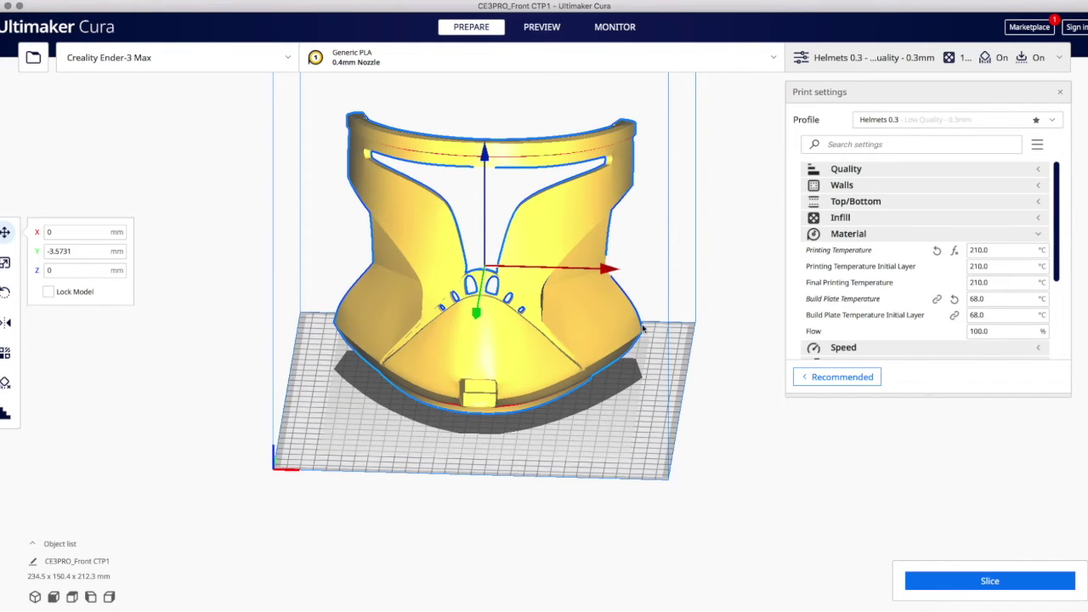
mouse_move(633, 343)
right_down()
mouse_move(627, 369)
mouse_move(630, 355)
right_up()
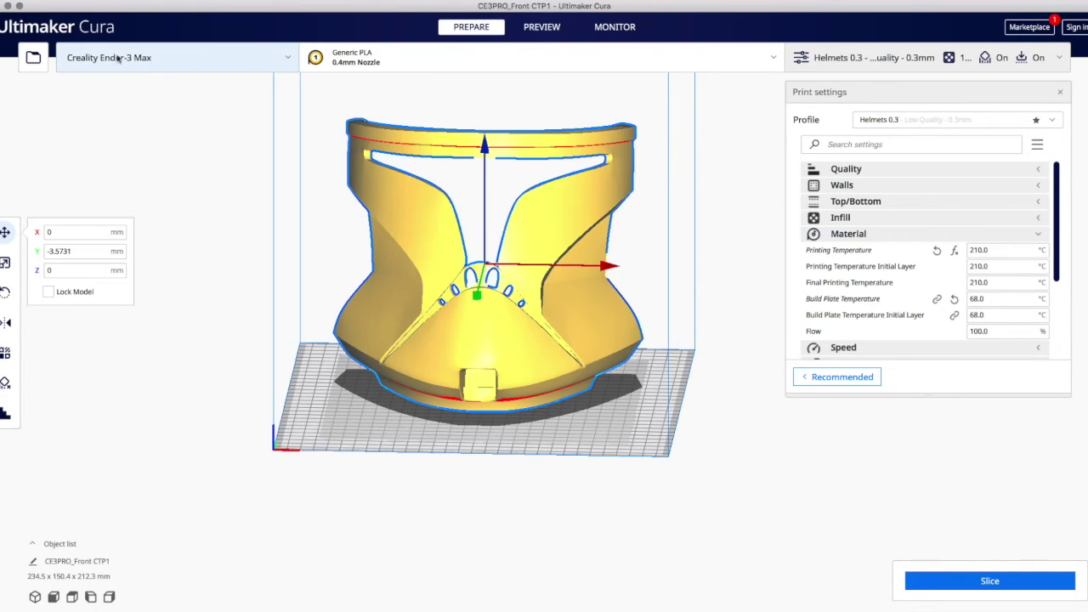
click(970, 238)
click(940, 250)
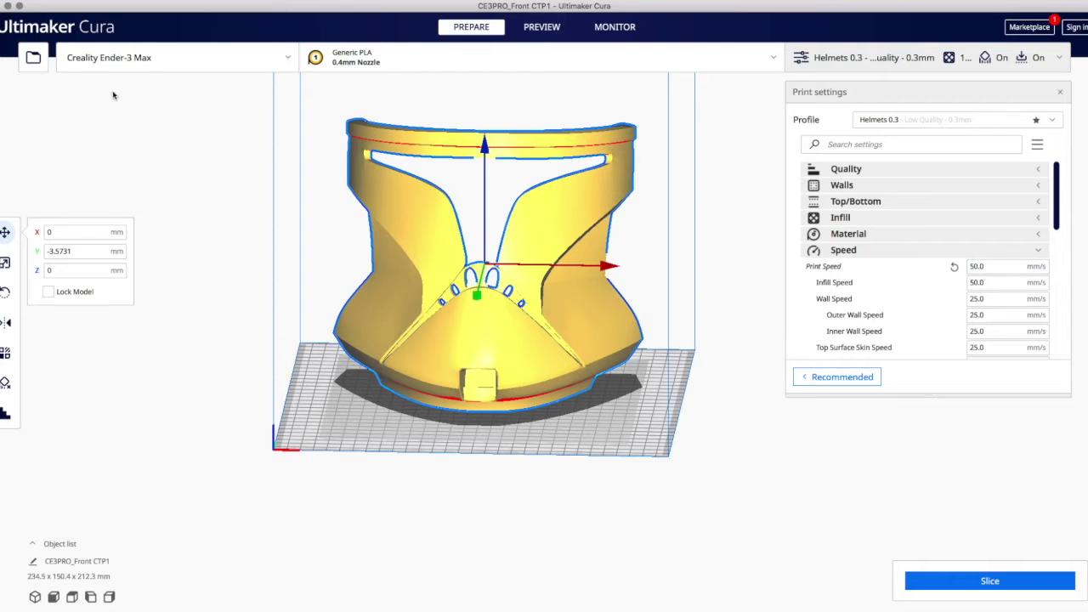
click(958, 248)
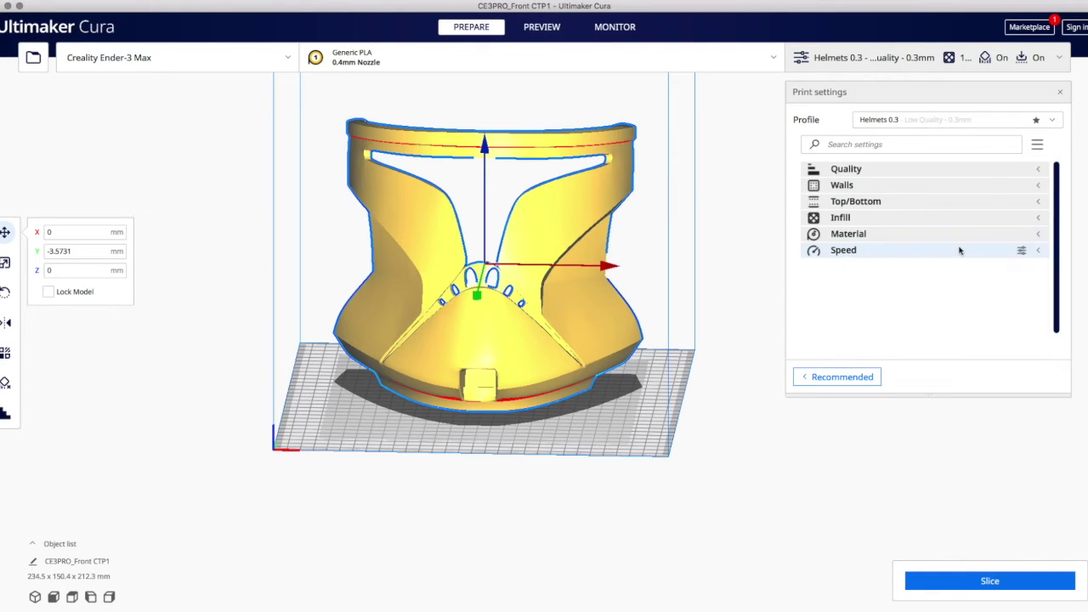
- Set the support overhang angle to 45° and inspect the overhang areas on the underside of the helmet front
click(944, 299)
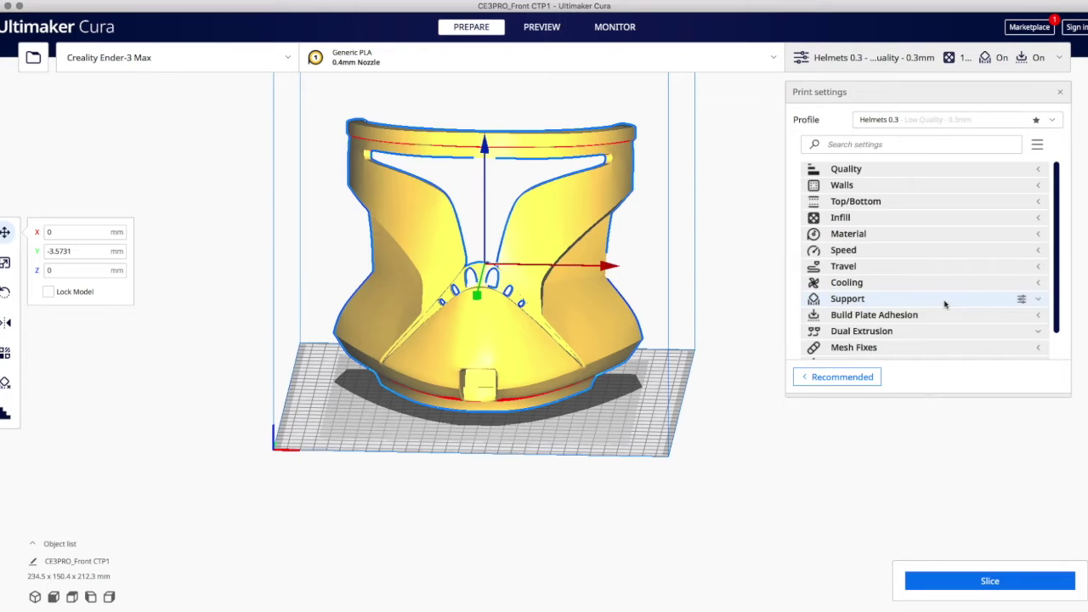
scroll(961, 281, down, 3)
double_click(975, 285)
text(45)
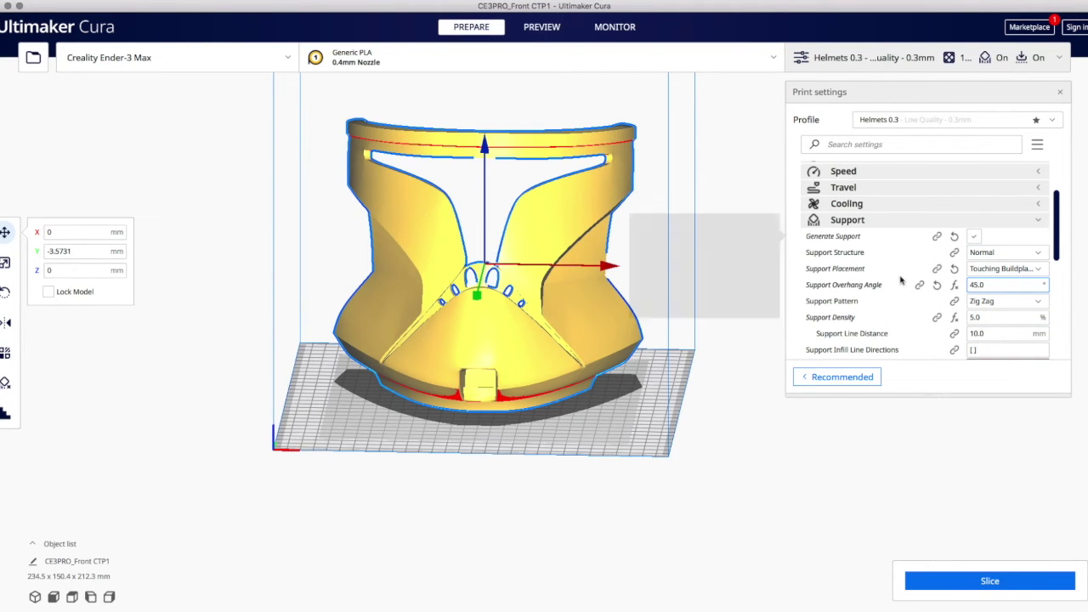
right_drag(596, 459, 584, 380)
scroll(571, 400, up, 3)
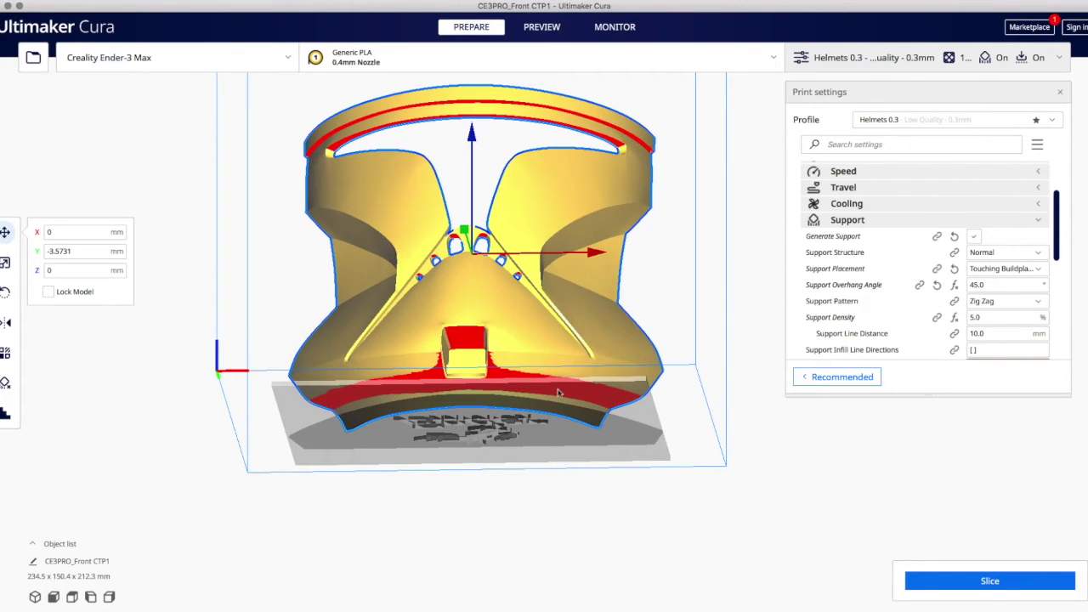
right_drag(680, 329, 689, 369)
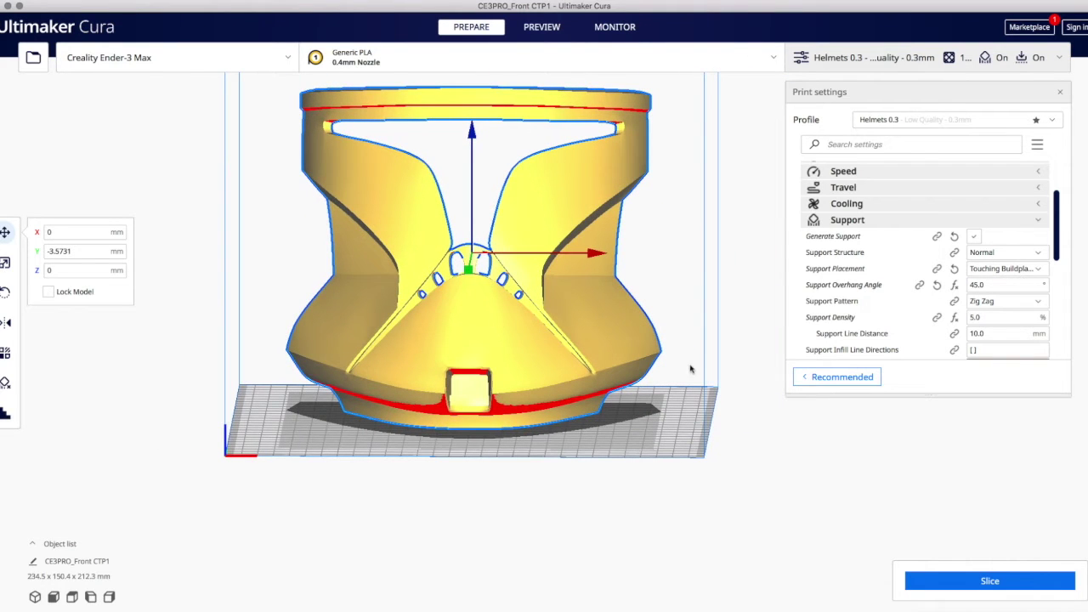
right_drag(681, 289, 674, 236)
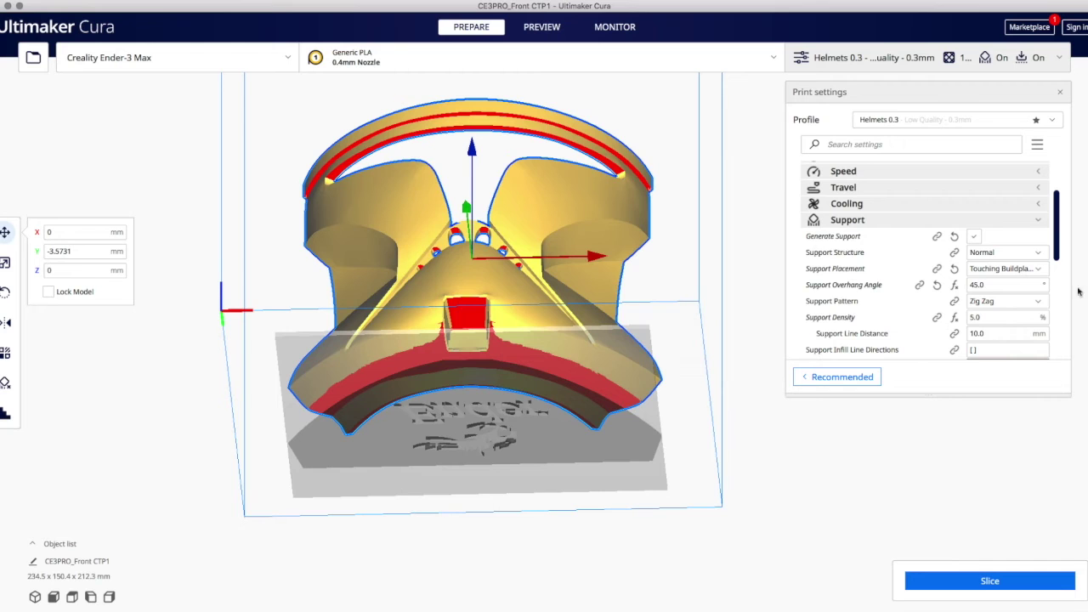
- Try a support overhang angle of 10° to compare the overhang areas, and set it back to 45°
drag(987, 285, 960, 288)
text(10.0)
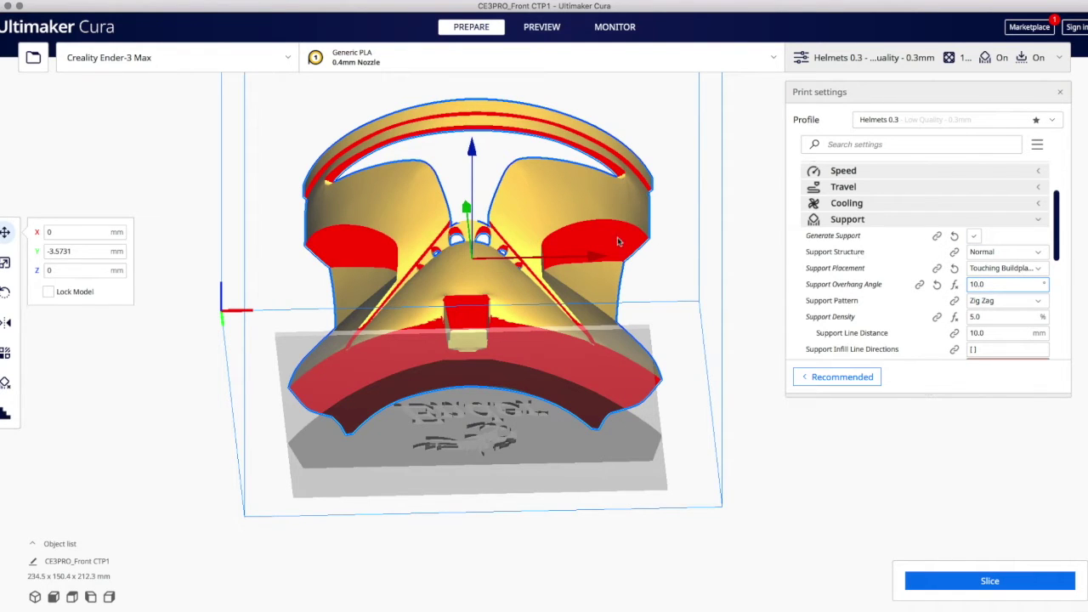
key(BackSpace)
key(BackSpace)
text(45)
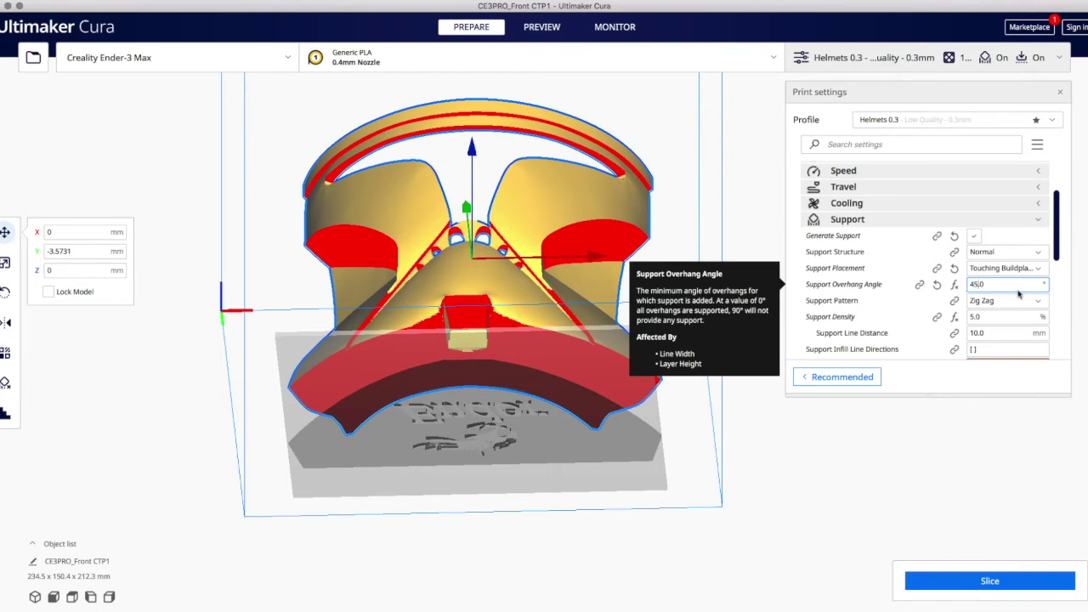
right_drag(673, 252, 656, 311)
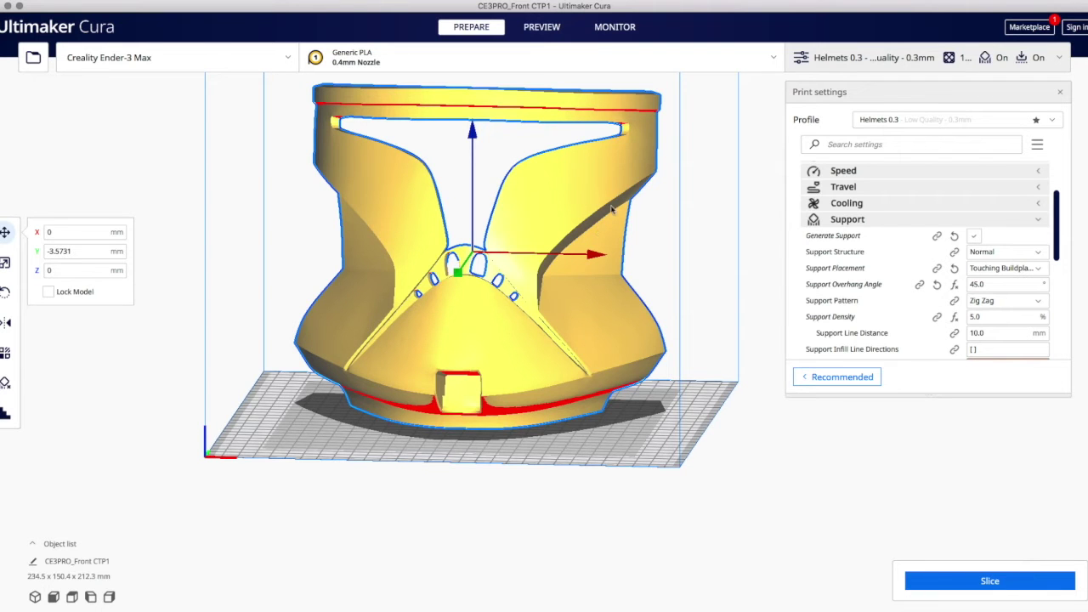
mouse_move(655, 250)
right_down()
mouse_move(463, 258)
mouse_move(659, 259)
right_up()
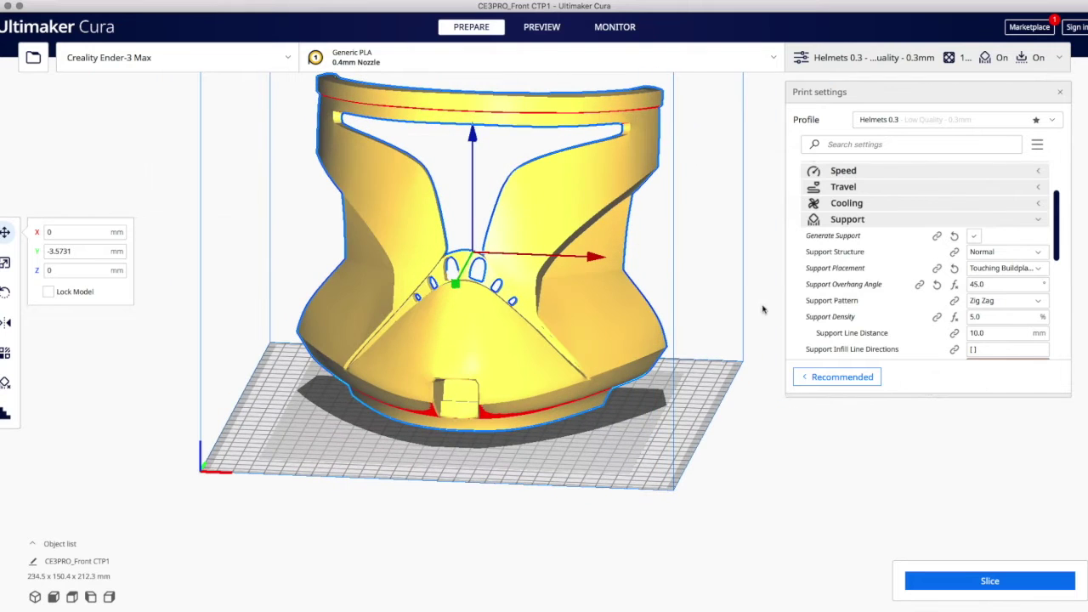
click(938, 220)
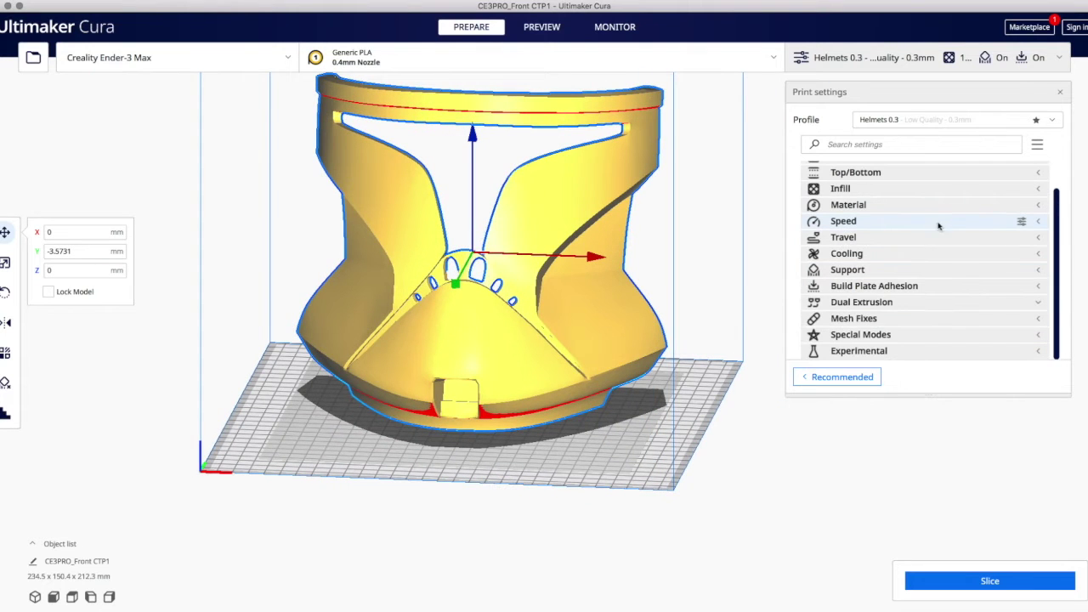
- Examine the raft margin and raft air gap in the Build Plate Adhesion settings, along with the layer height in the Quality settings
click(960, 287)
scroll(936, 275, down, 2)
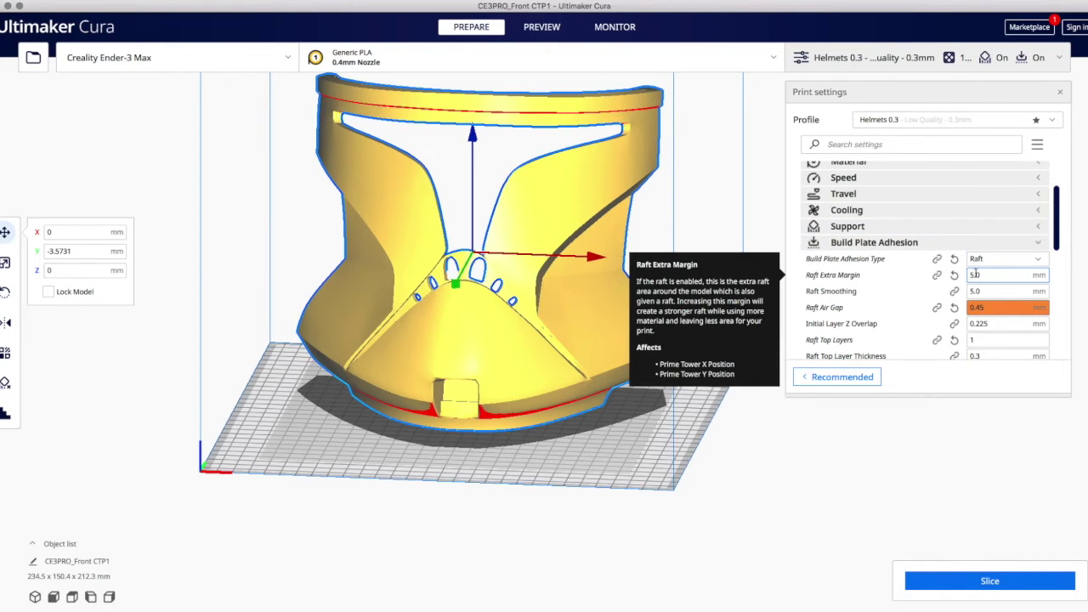
scroll(910, 187, up, 4)
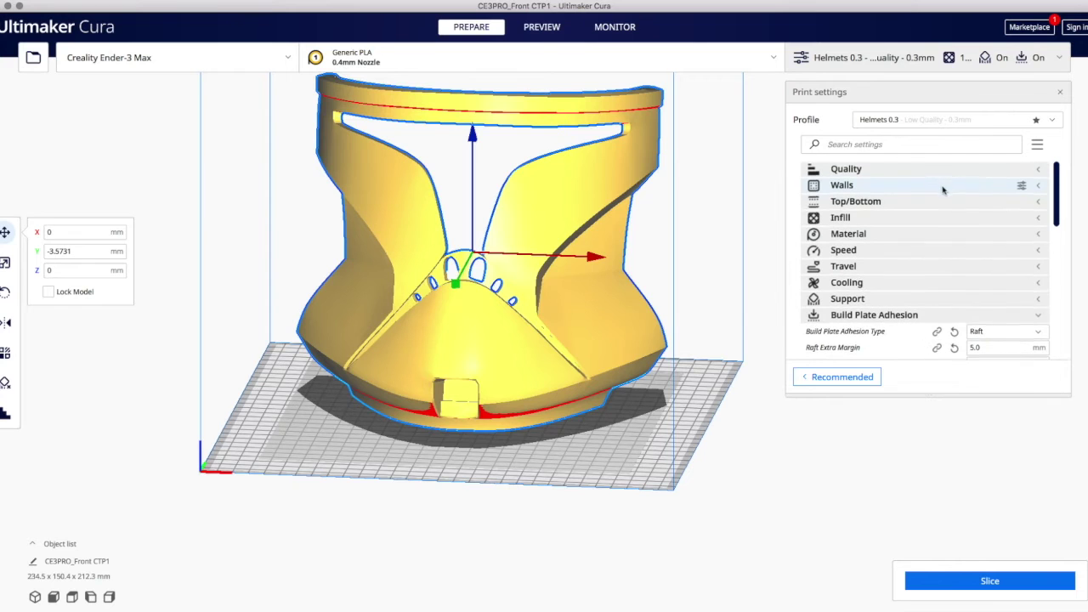
click(913, 170)
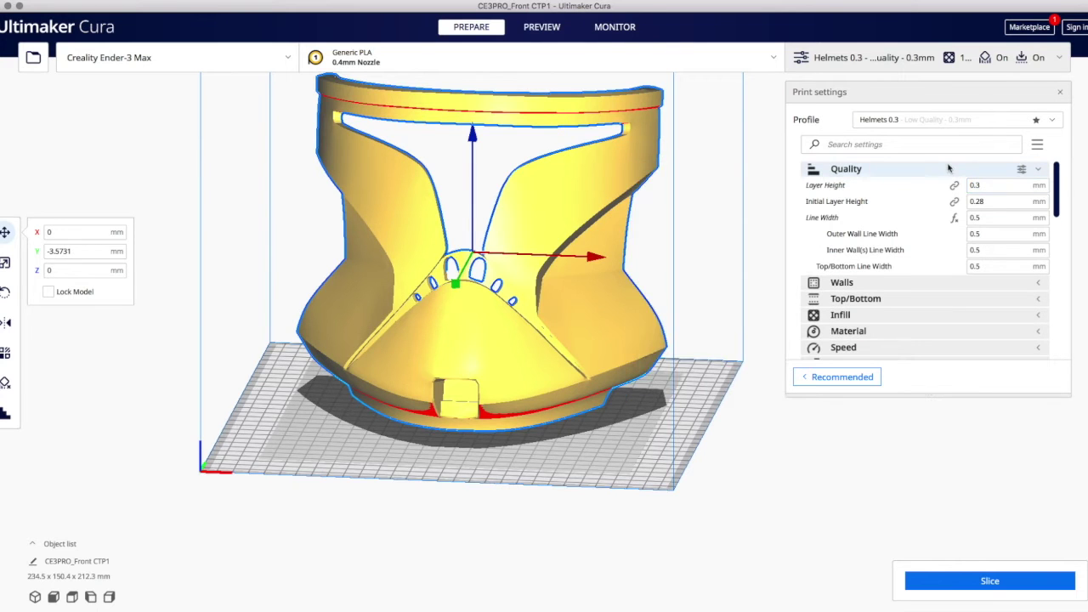
click(948, 170)
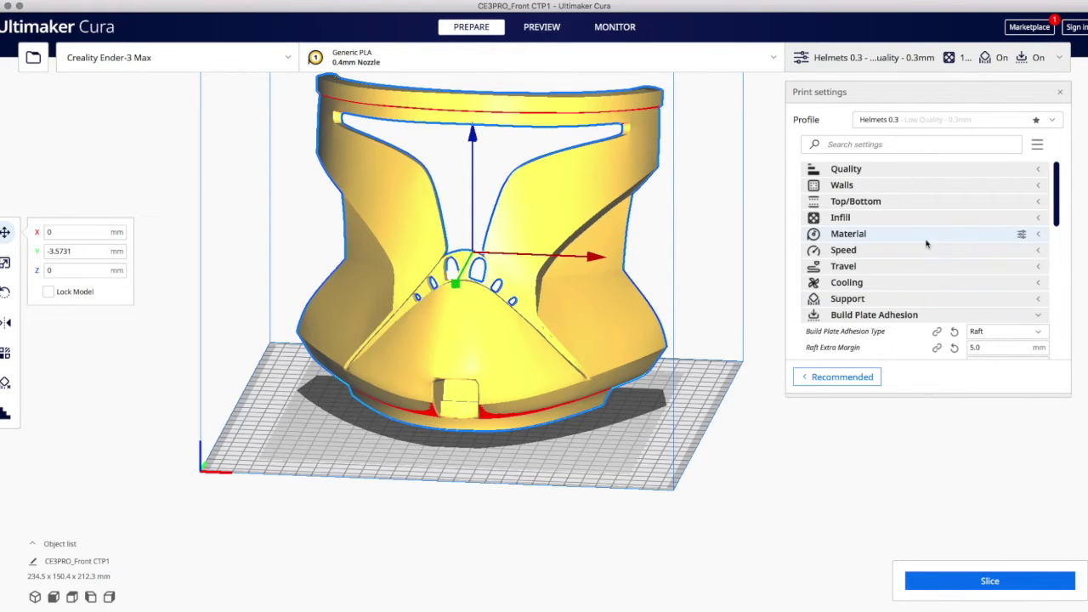
scroll(926, 243, down, 3)
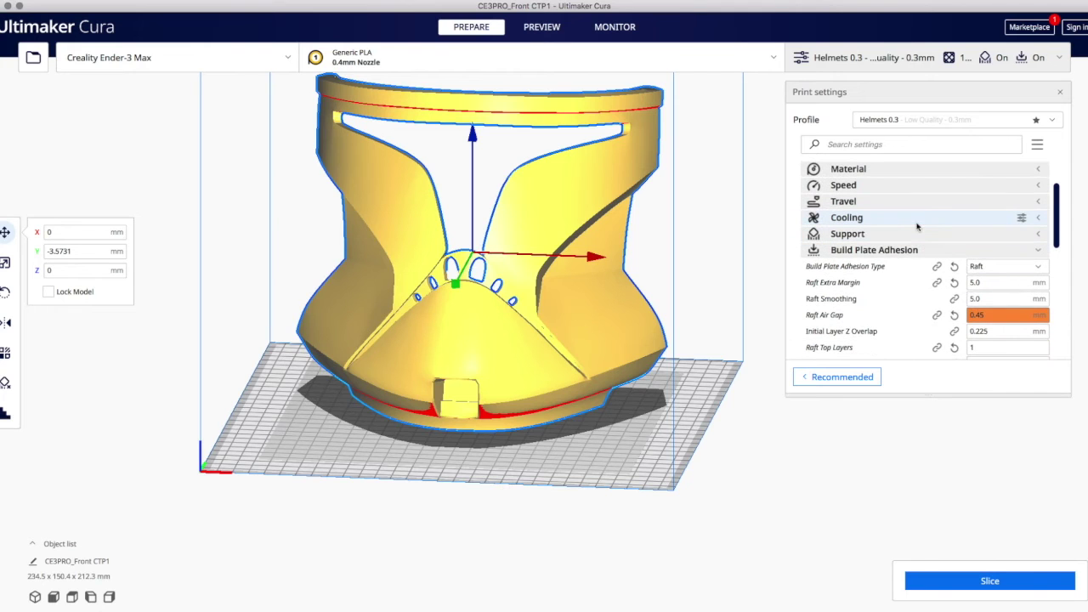
scroll(955, 179, up, 2)
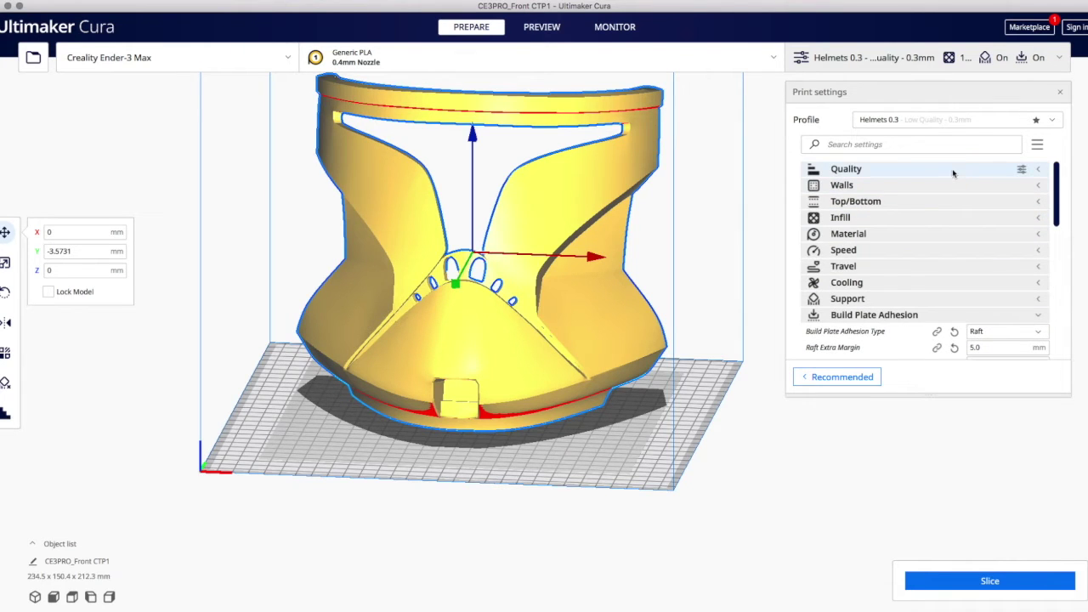
click(953, 170)
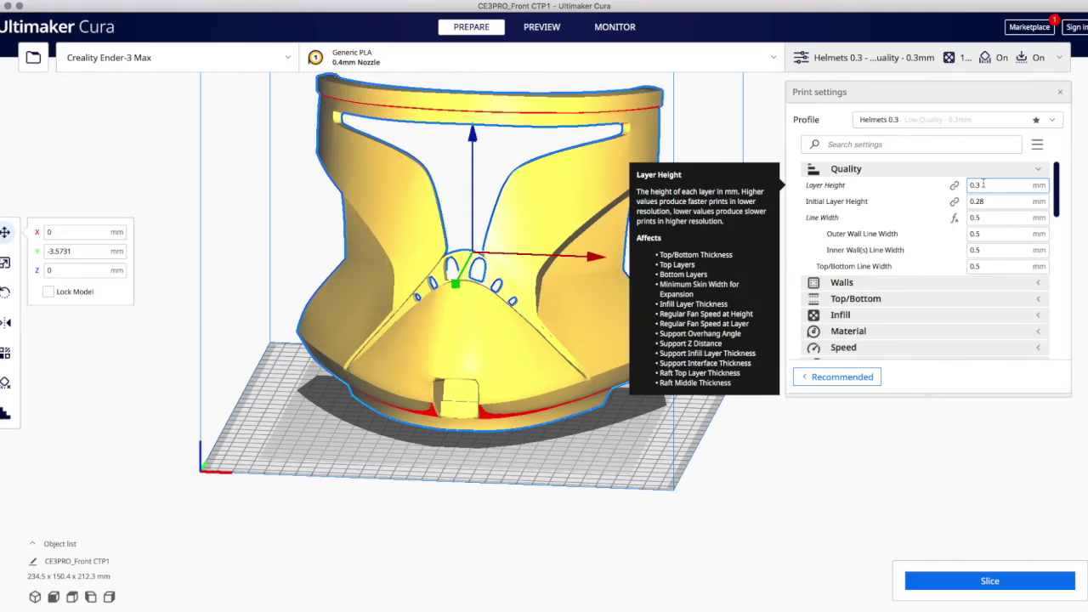
click(971, 170)
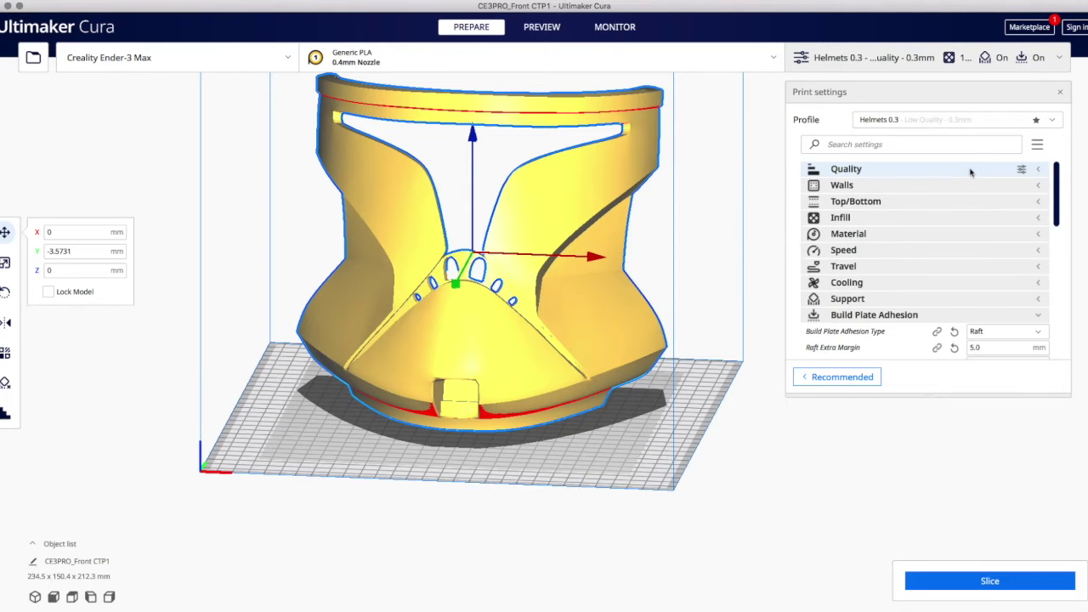
scroll(967, 197, down, 3)
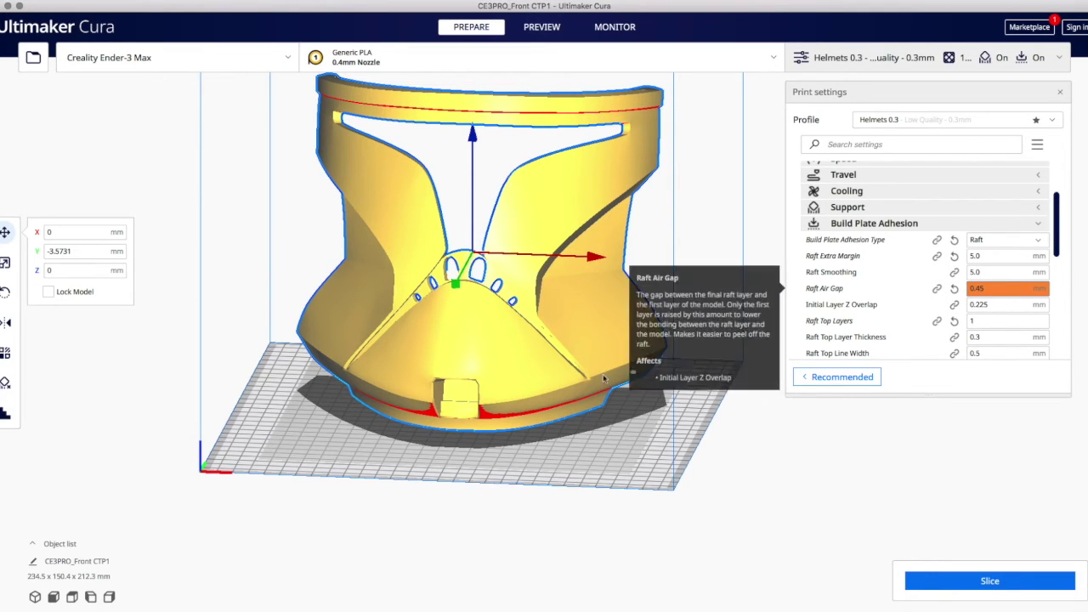
click(982, 289)
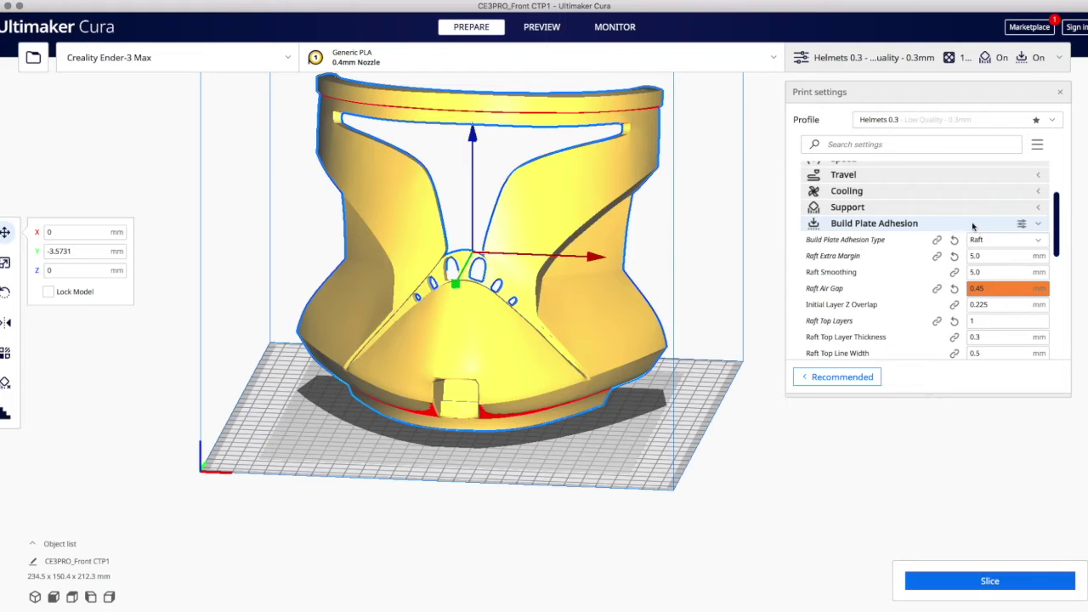
click(875, 223)
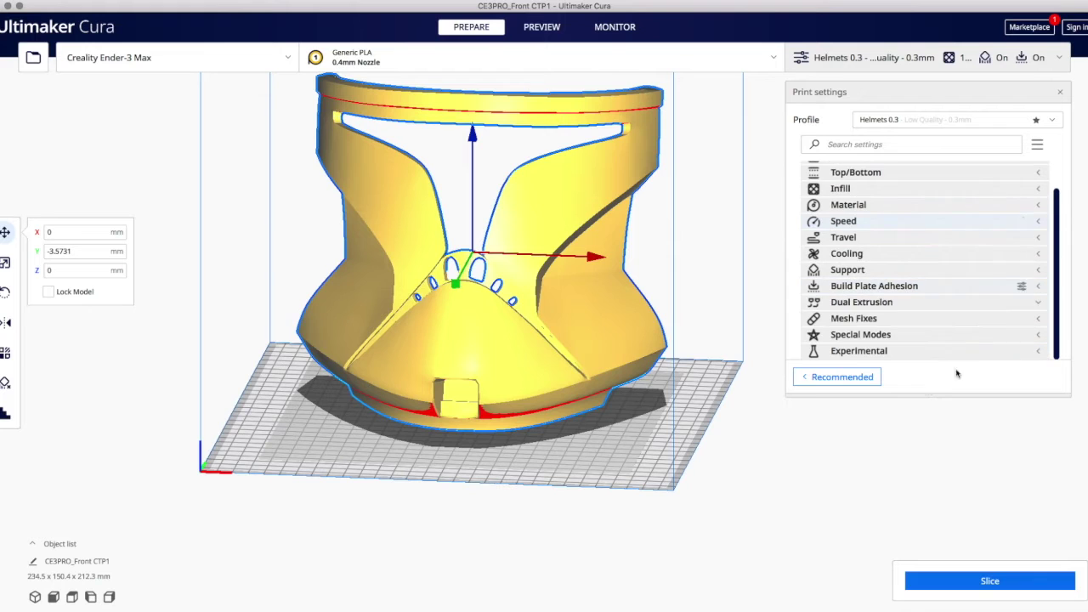
- Slice the helmet front and note "1 day 7 hours 30 mins - 339g" in a new TextEdit document
click(970, 580)
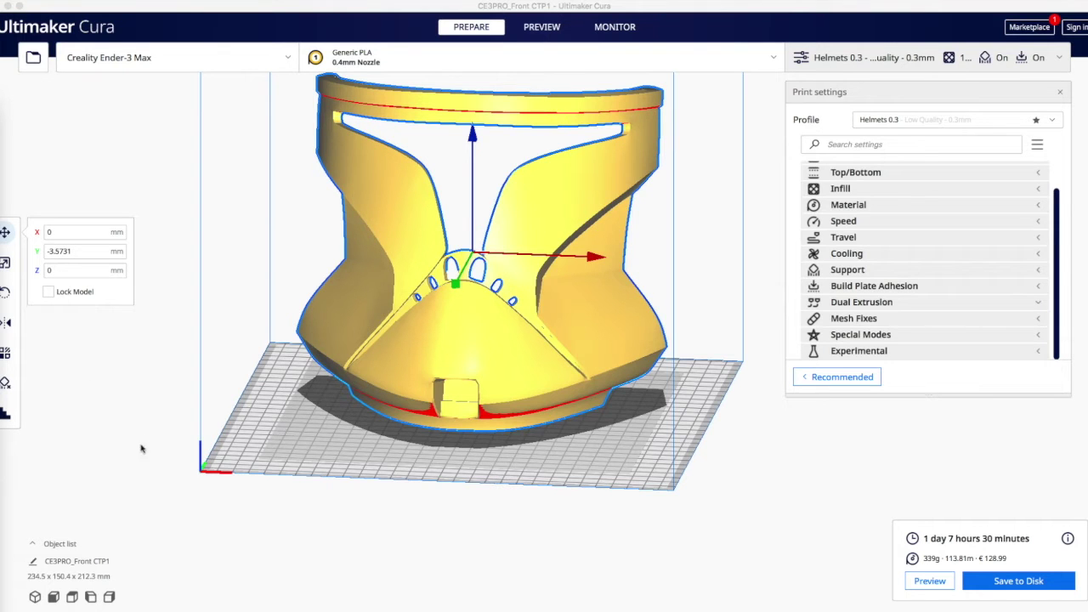
click(183, 584)
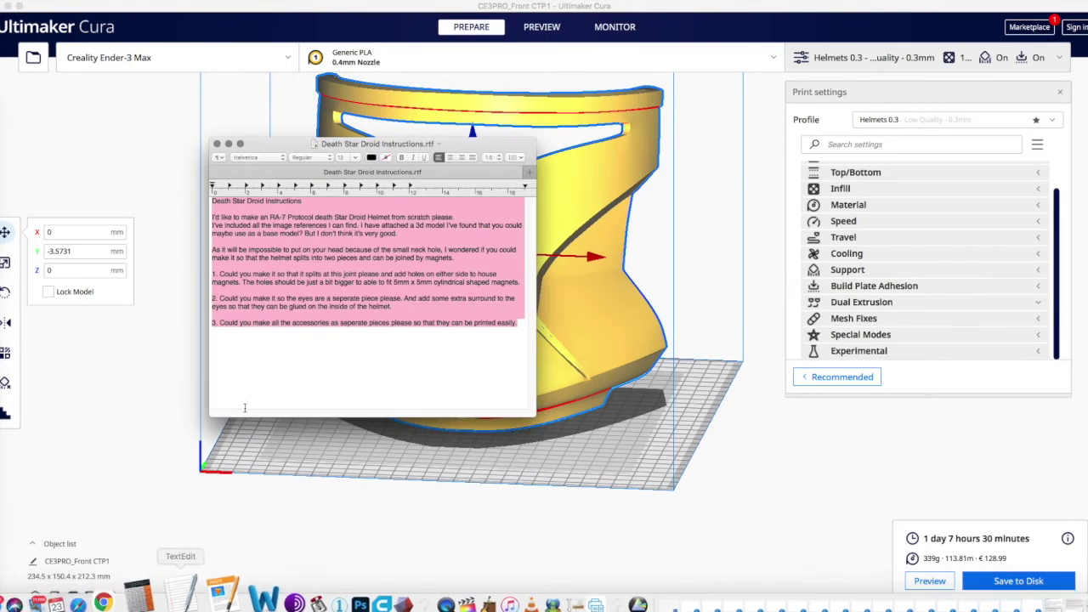
key(super+n)
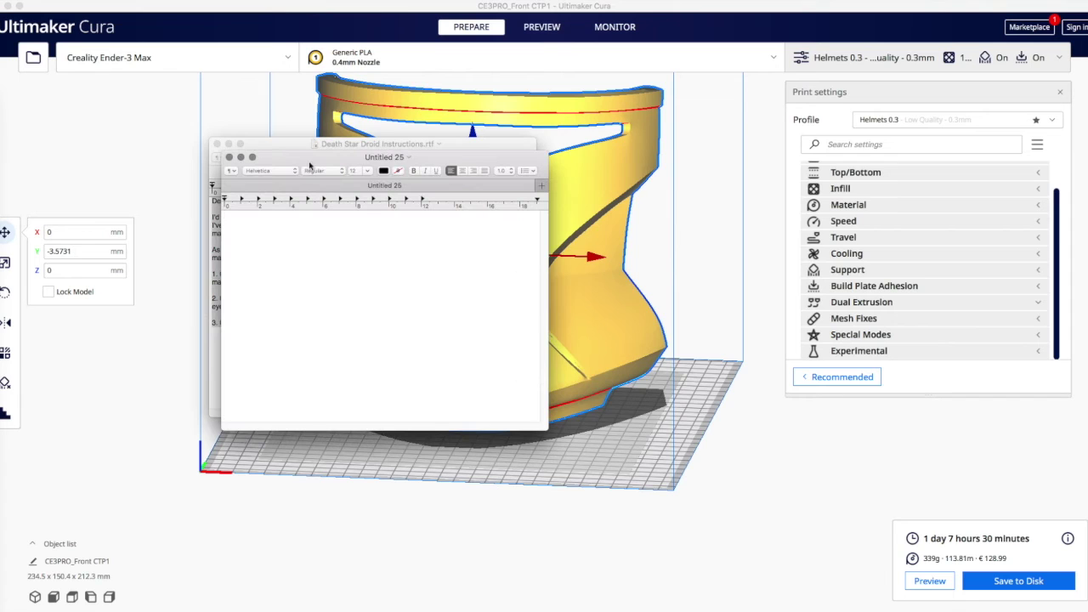
click(229, 144)
text(1 day 7 hours 30 mins - 339g)
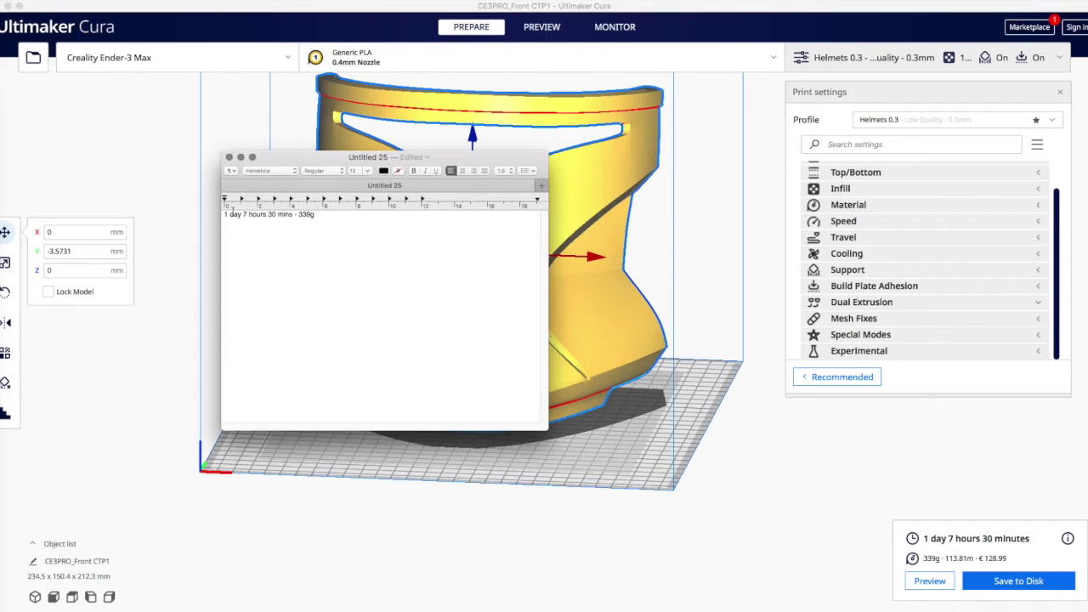
- Add the heading line "Front 0.3mm 10% infill 50mm.s" above the print estimate and move the note clear of the model
click(223, 214)
text(Front)
key(Return)
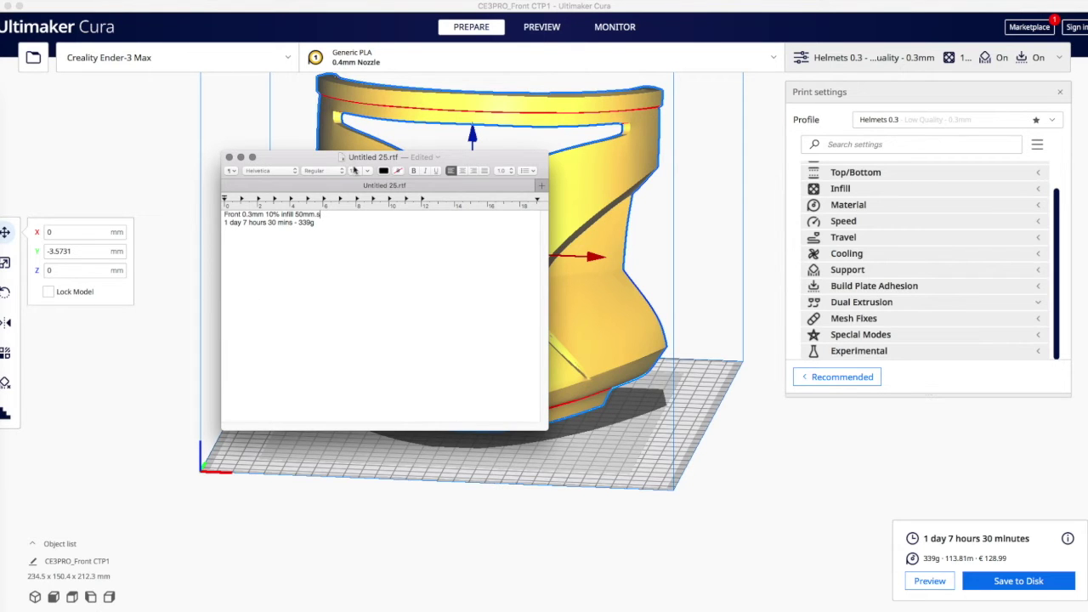
drag(315, 158, 305, 350)
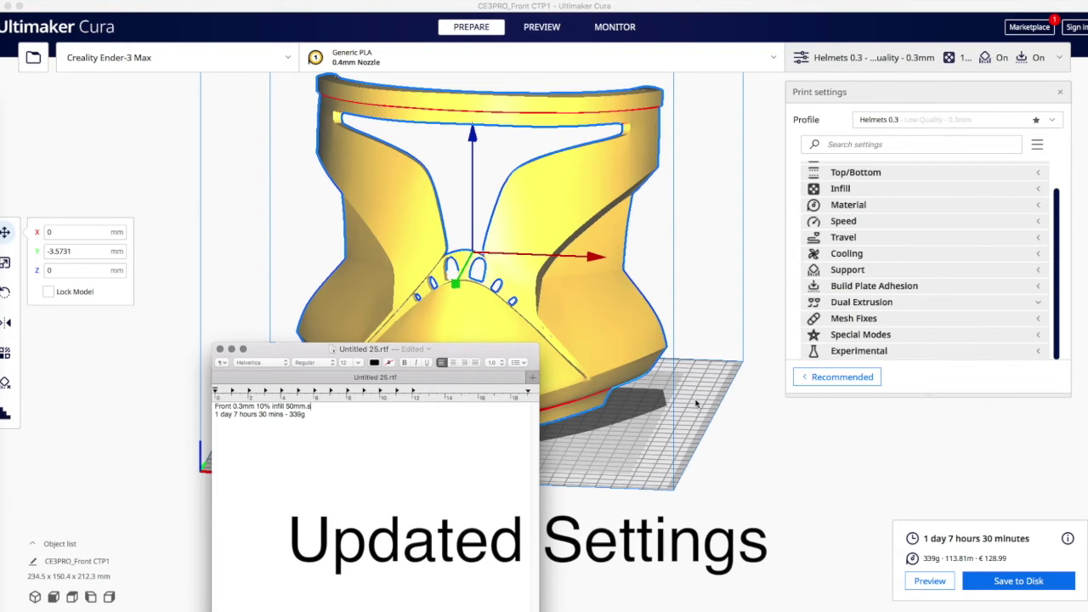
- Switch back to Ultimaker Cura, check the Quality settings, and set the infill density to 5%
click(696, 404)
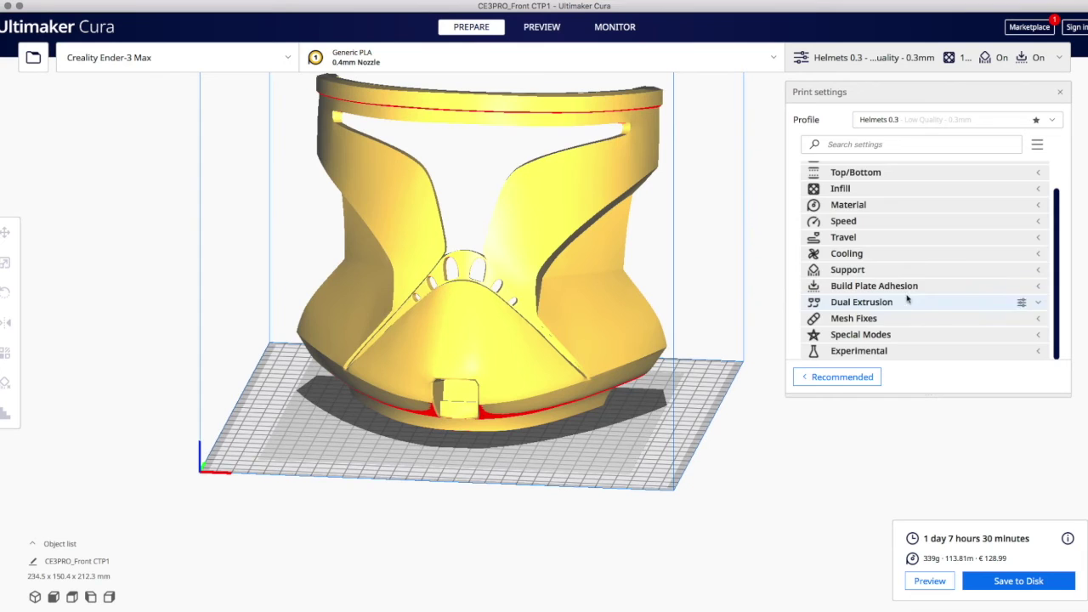
scroll(907, 297, up, 2)
click(913, 168)
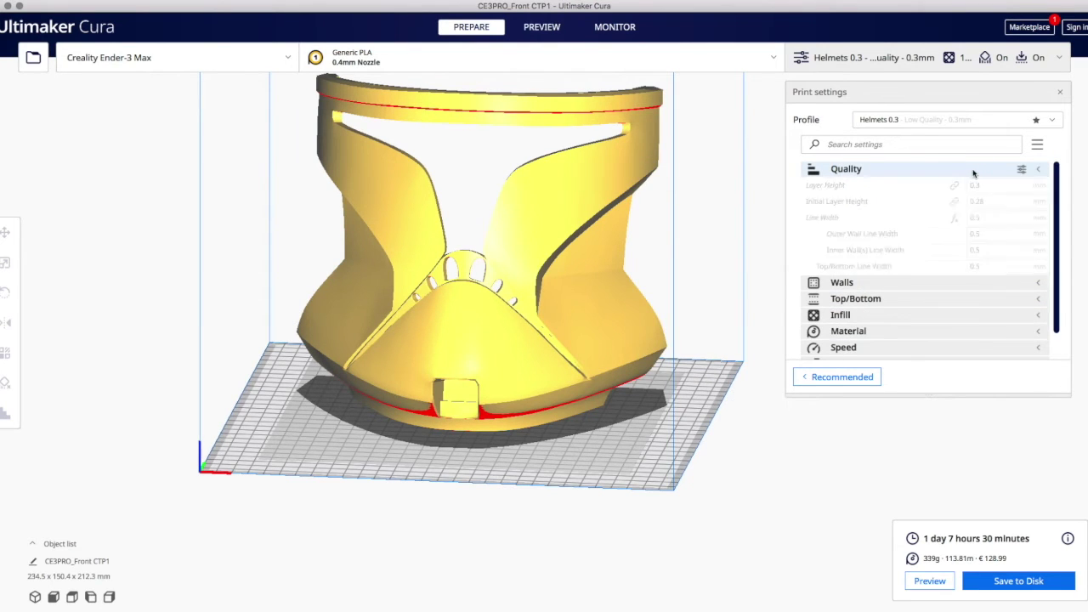
click(975, 169)
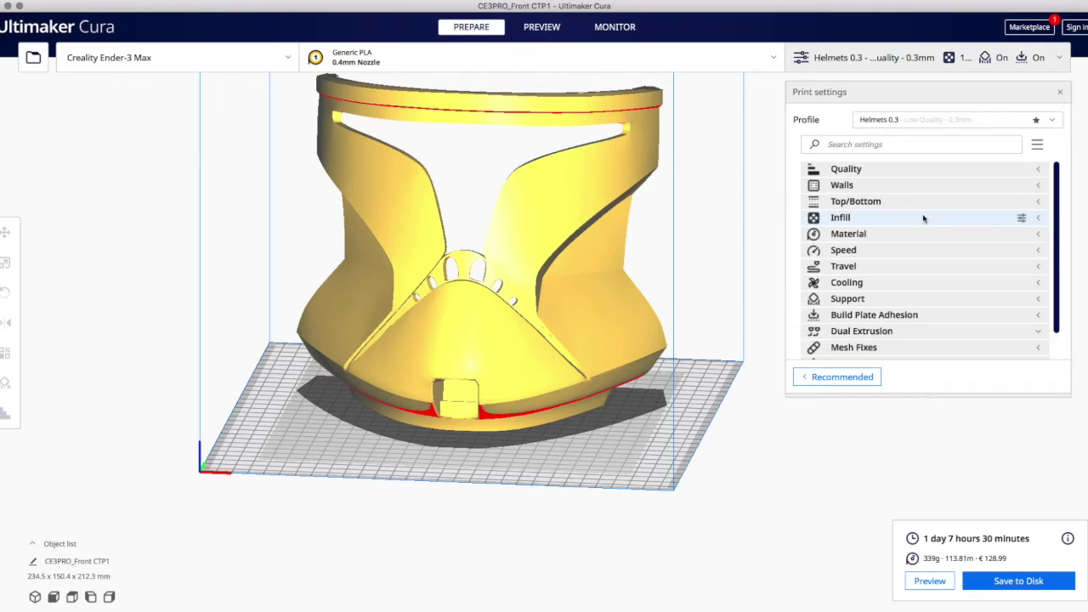
click(923, 218)
double_click(974, 234)
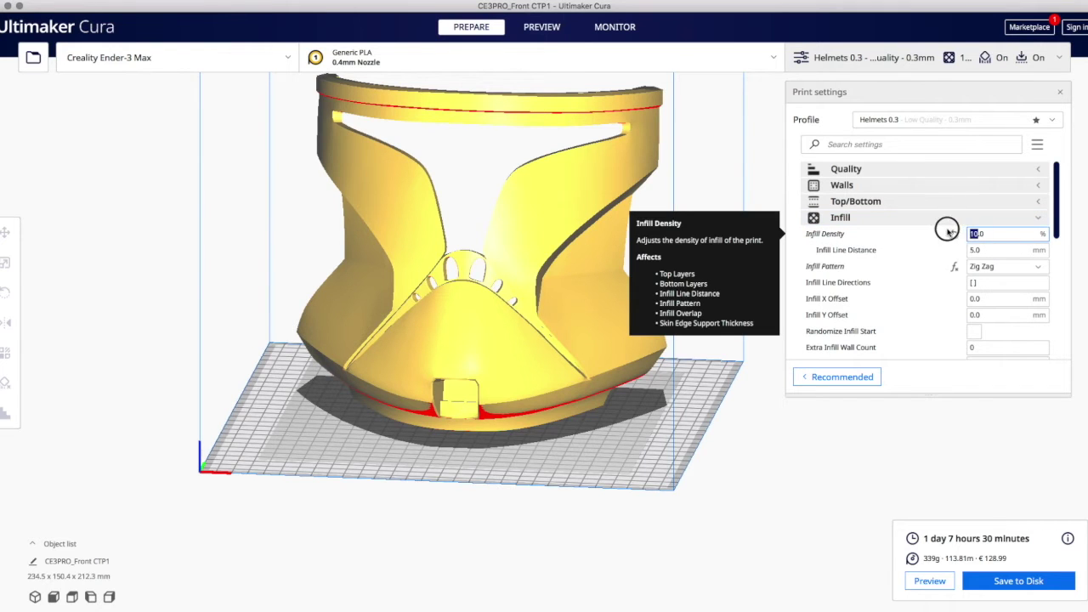
text(5)
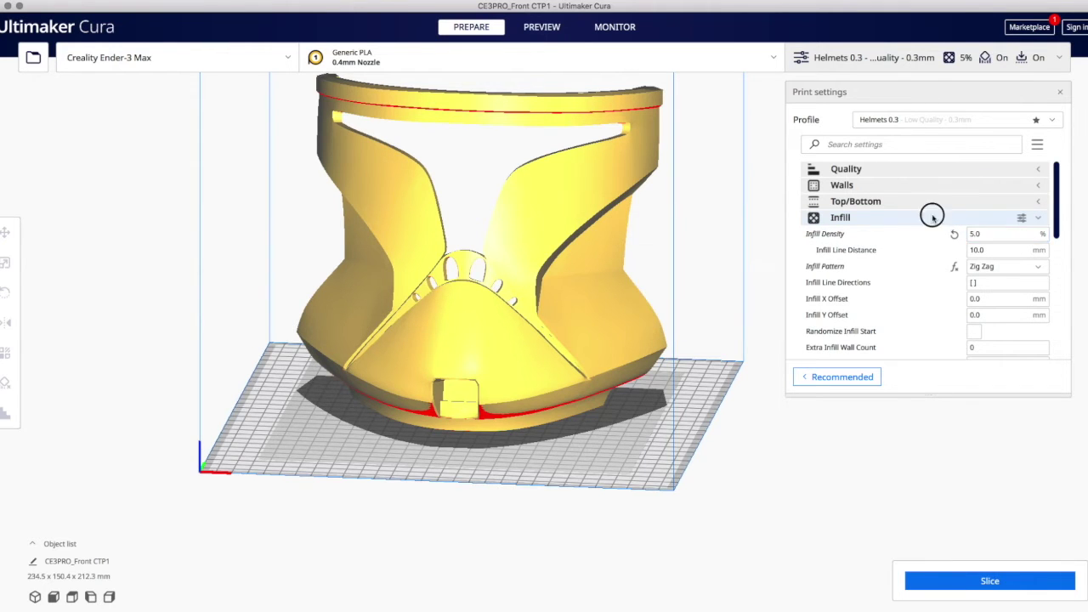
click(932, 218)
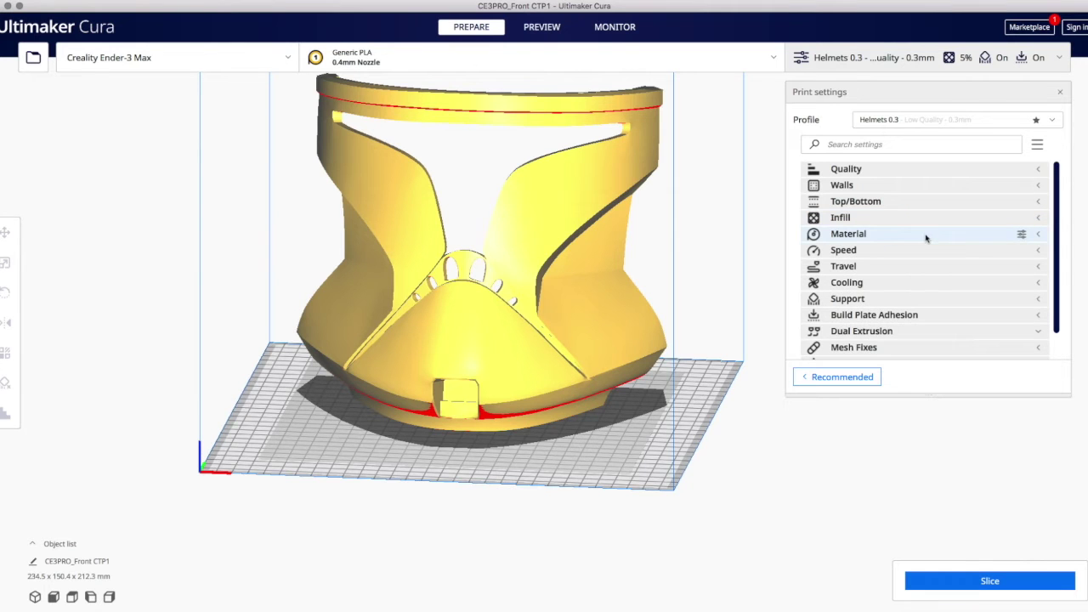
- Set the print speed to 80 mm/s in the Speed settings after a brief check of the Material settings
click(926, 236)
click(926, 237)
click(856, 249)
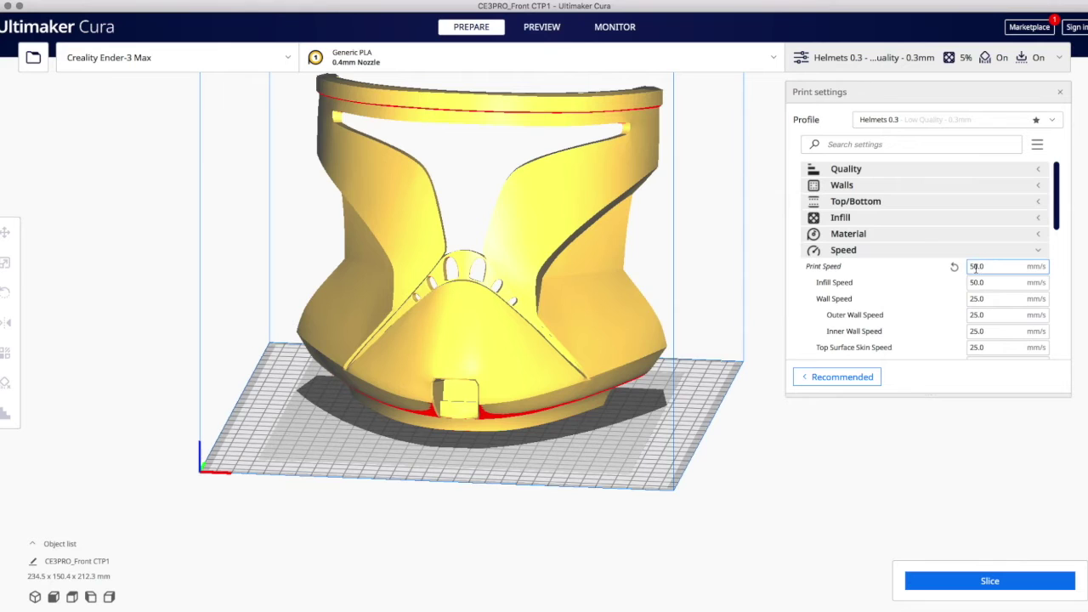
click(975, 267)
key(BackSpace)
text(8)
click(965, 251)
- Set the support overhang angle to 70° and inspect the overhang areas on the front and underside of the helmet piece
click(927, 299)
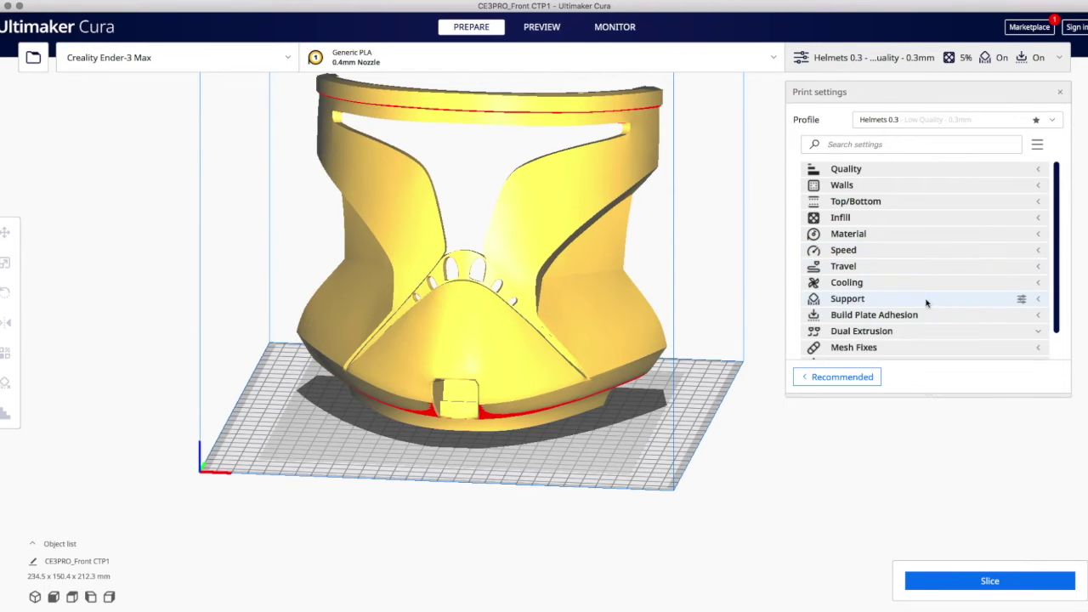
scroll(959, 247, down, 3)
double_click(975, 275)
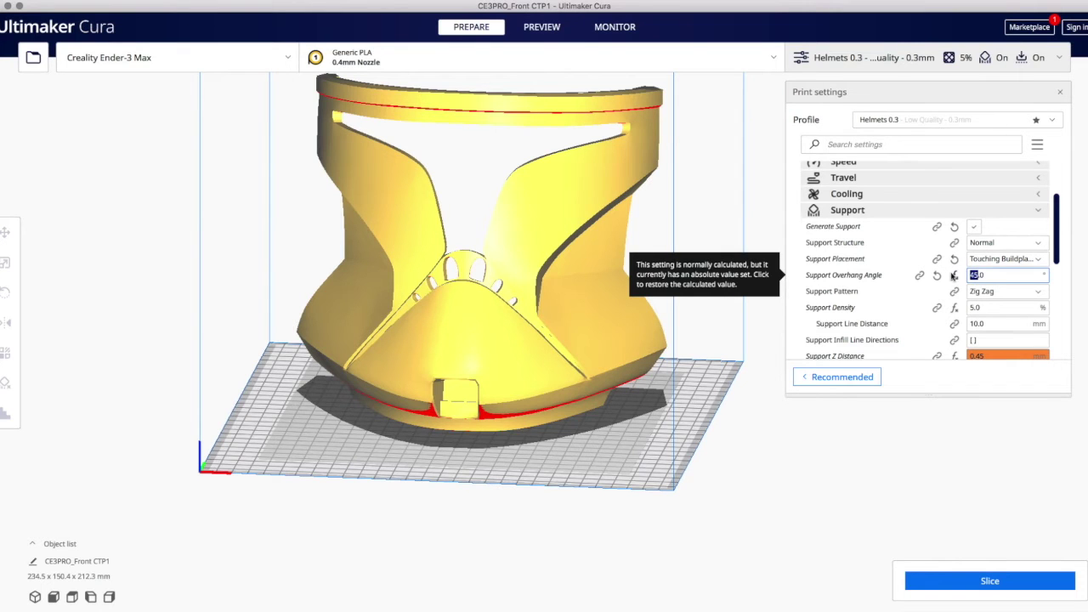
text(70.0)
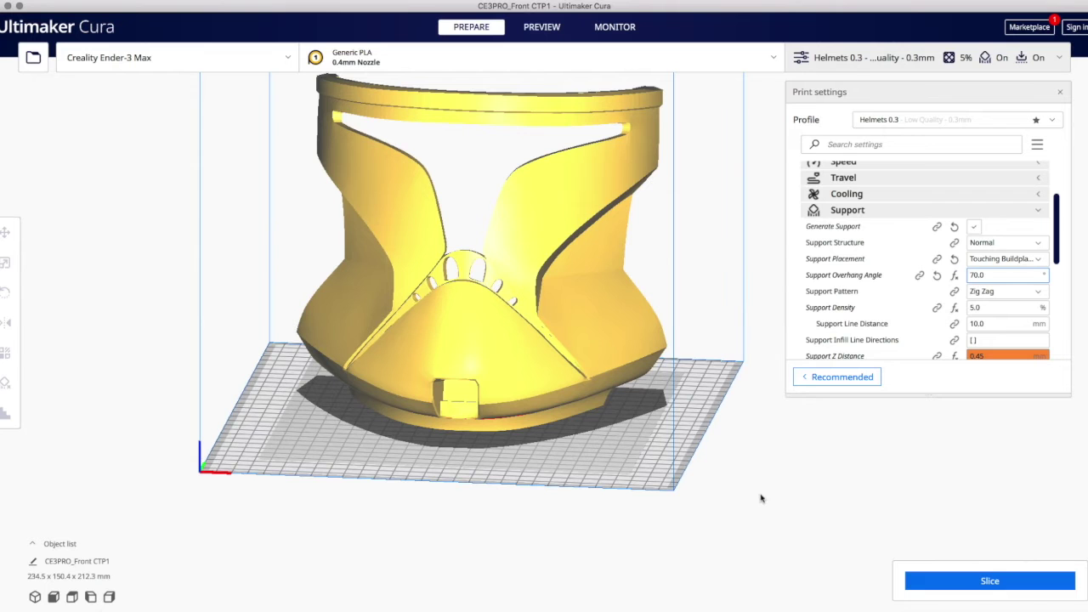
click(690, 385)
right_drag(690, 384, 689, 371)
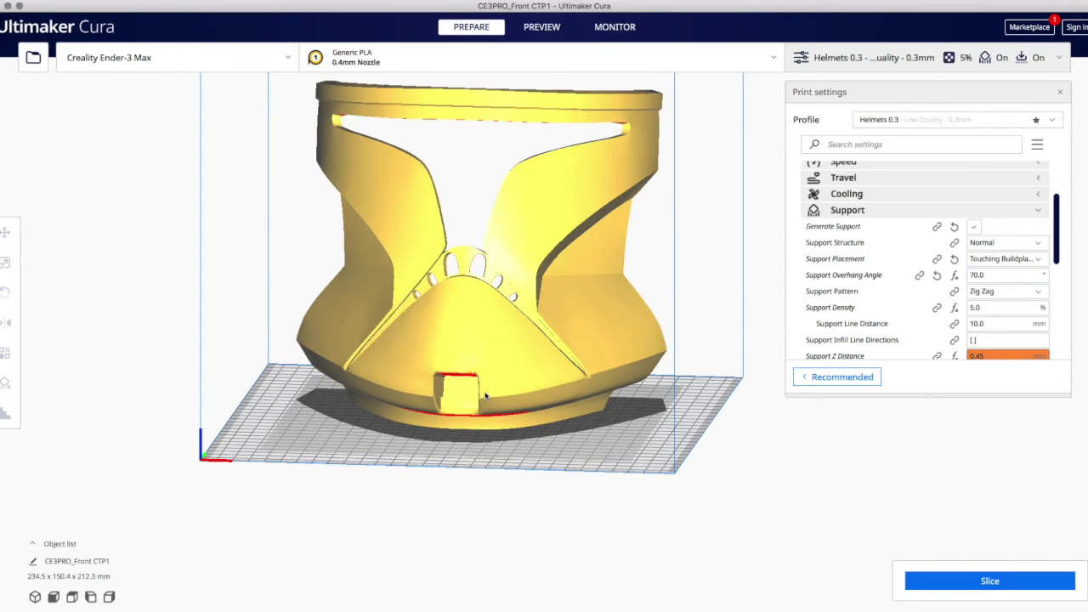
right_drag(734, 333, 739, 269)
- Try a support overhang angle of 45° to compare the overhang areas, and set it back to 70°
click(973, 274)
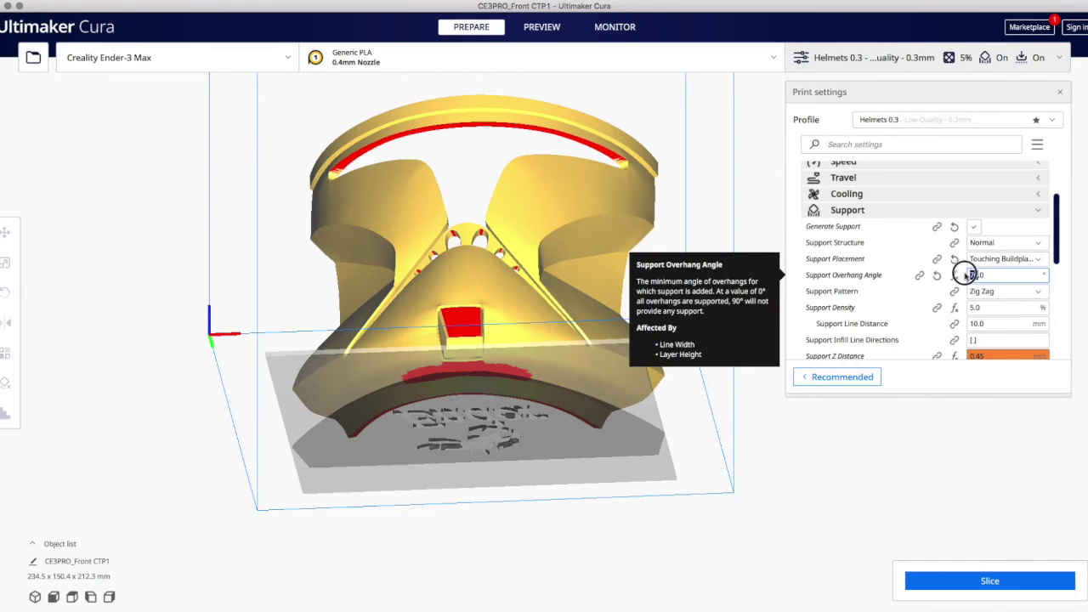
text(45)
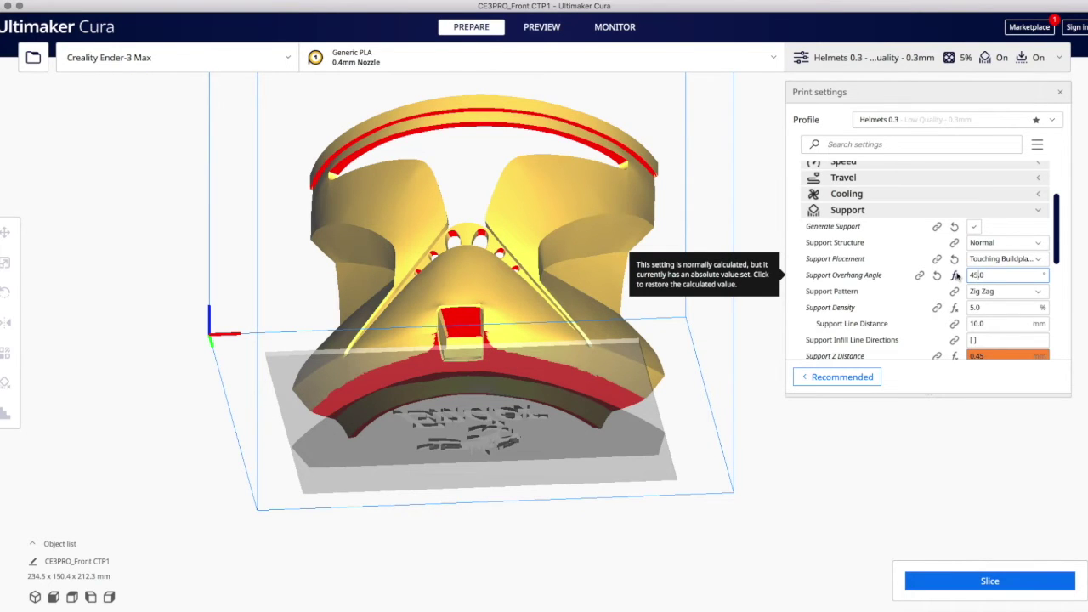
key(BackSpace)
key(BackSpace)
text(70)
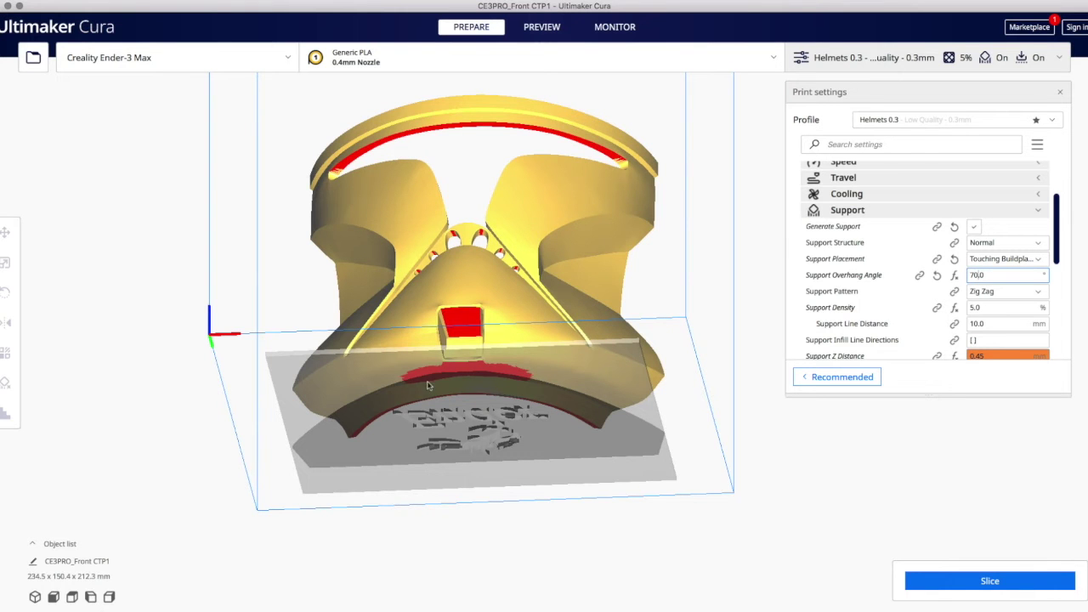
- Examine the helmet piece from the inside and from below to judge which overhang areas need support
right_drag(740, 257, 583, 284)
right_drag(692, 323, 402, 353)
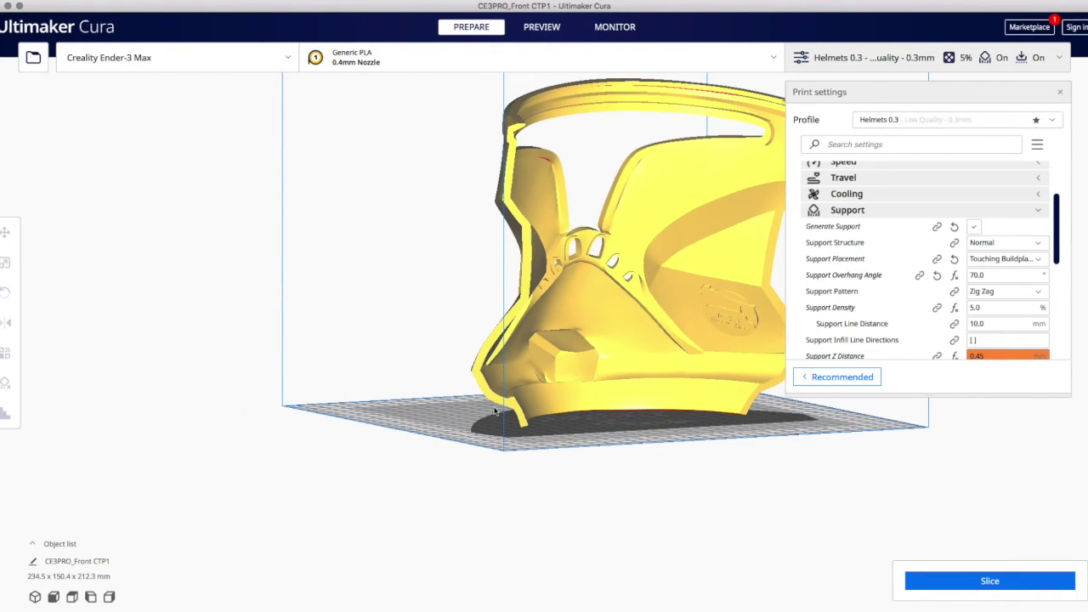
right_drag(496, 417, 530, 413)
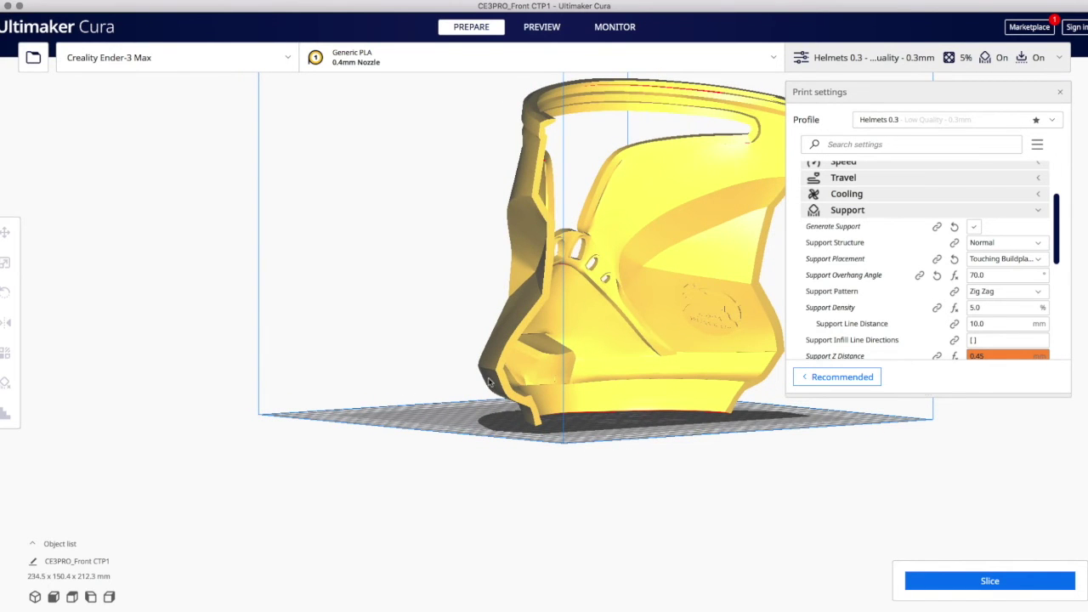
click(533, 367)
right_drag(533, 368, 332, 283)
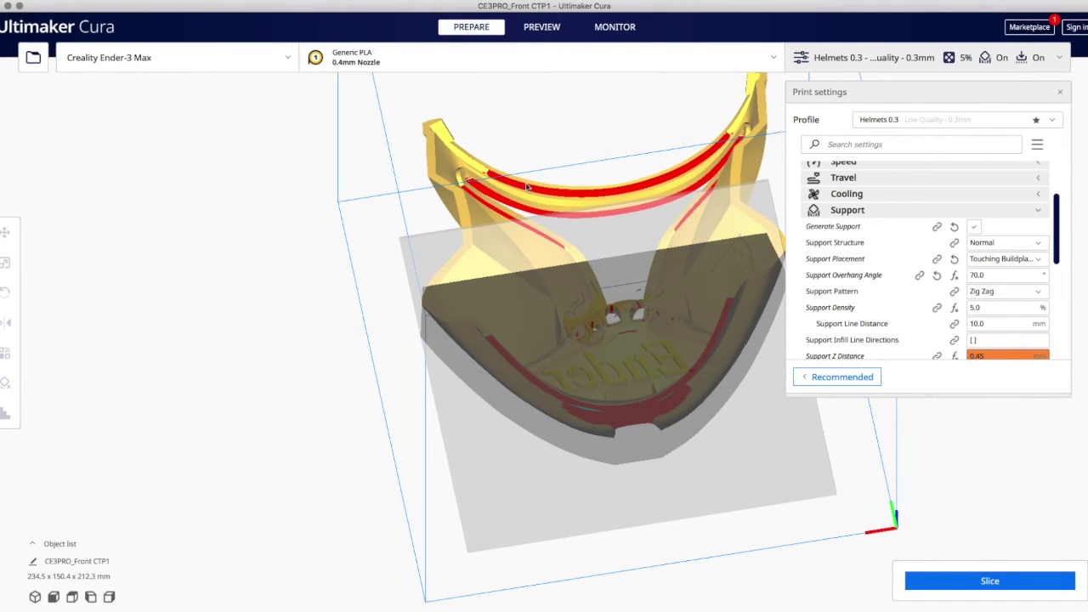
click(629, 456)
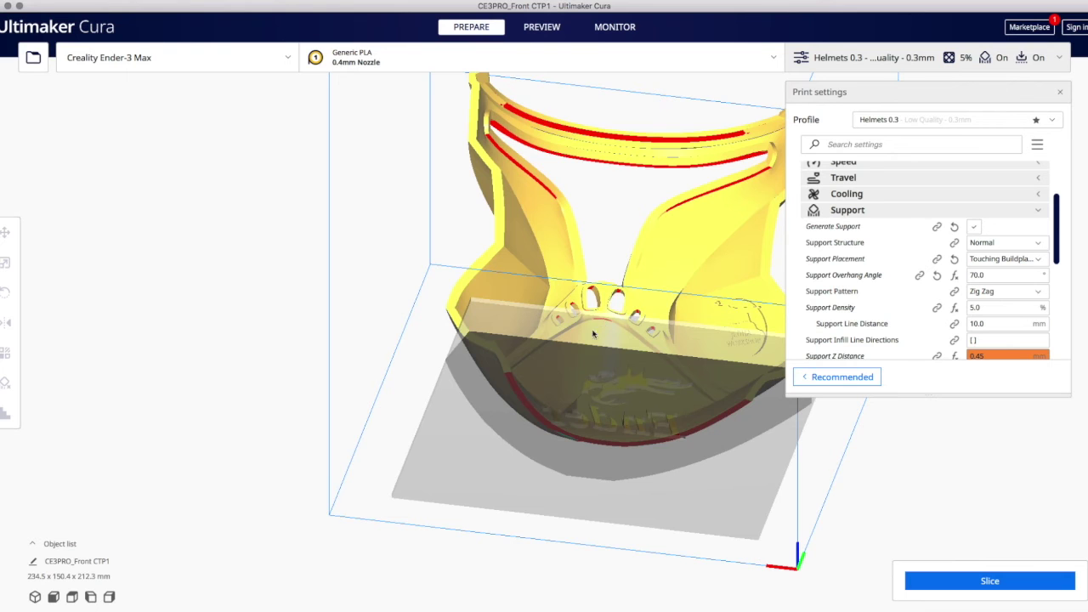
- Set the Raft Extra Margin to 7 mm in the Build Plate Adhesion settings
click(627, 414)
right_drag(627, 414, 536, 441)
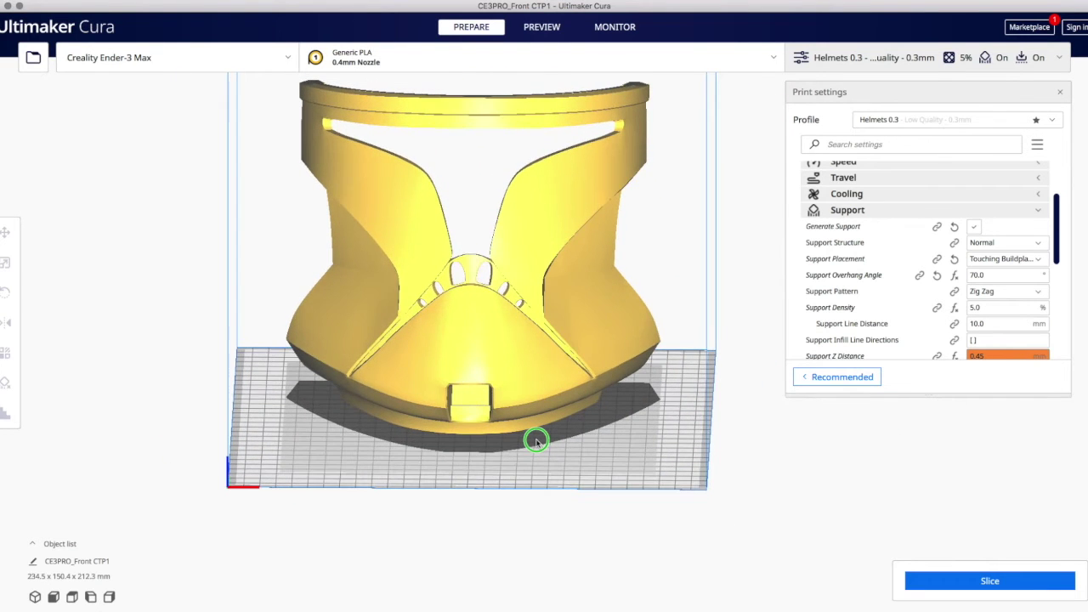
scroll(943, 209, up, 2)
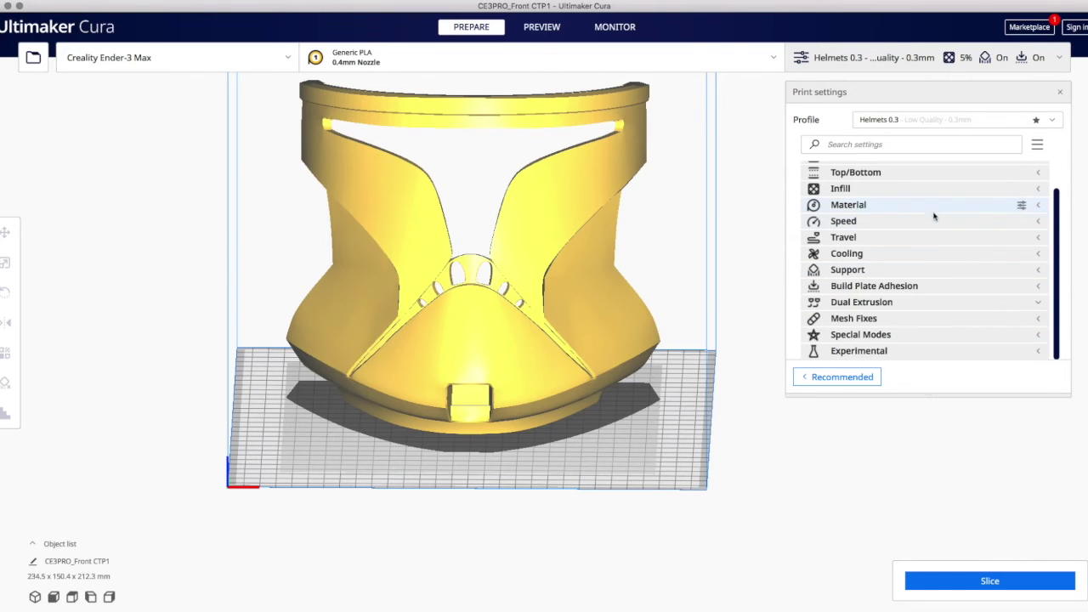
click(923, 290)
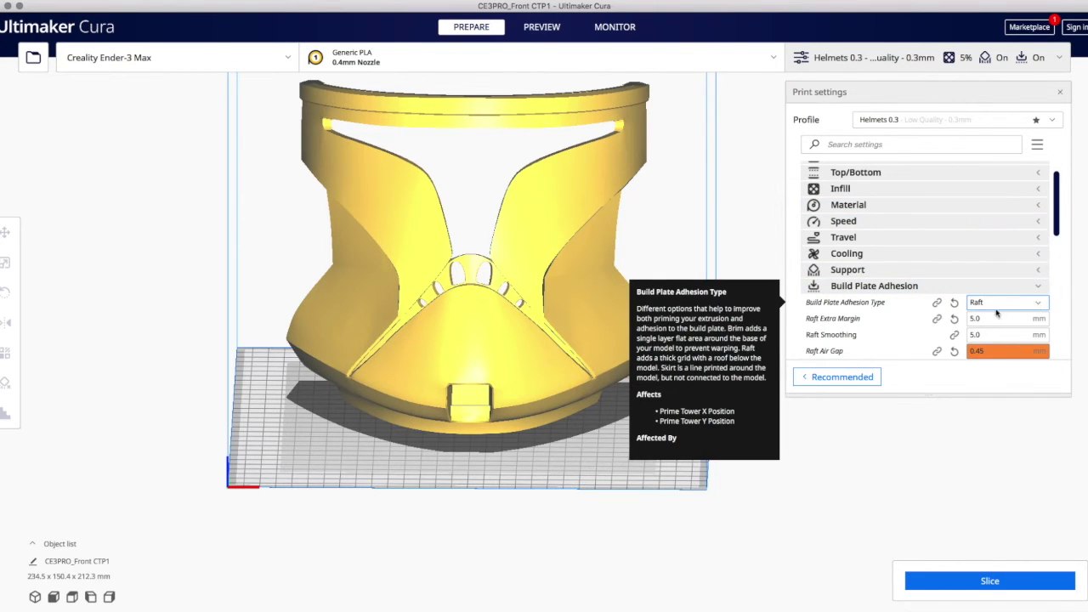
mouse_move(974, 319)
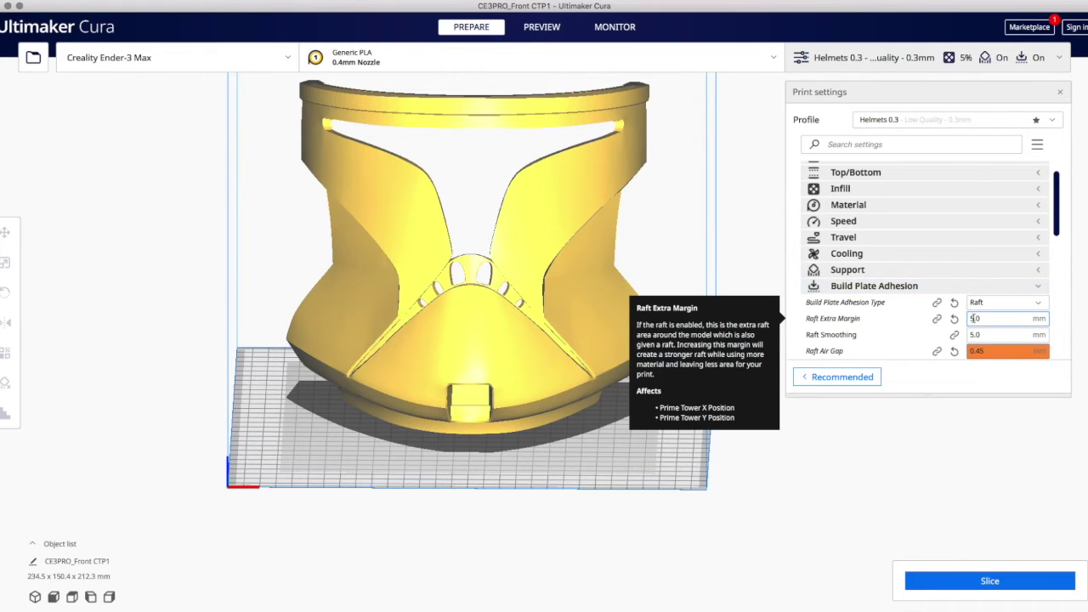
click(973, 319)
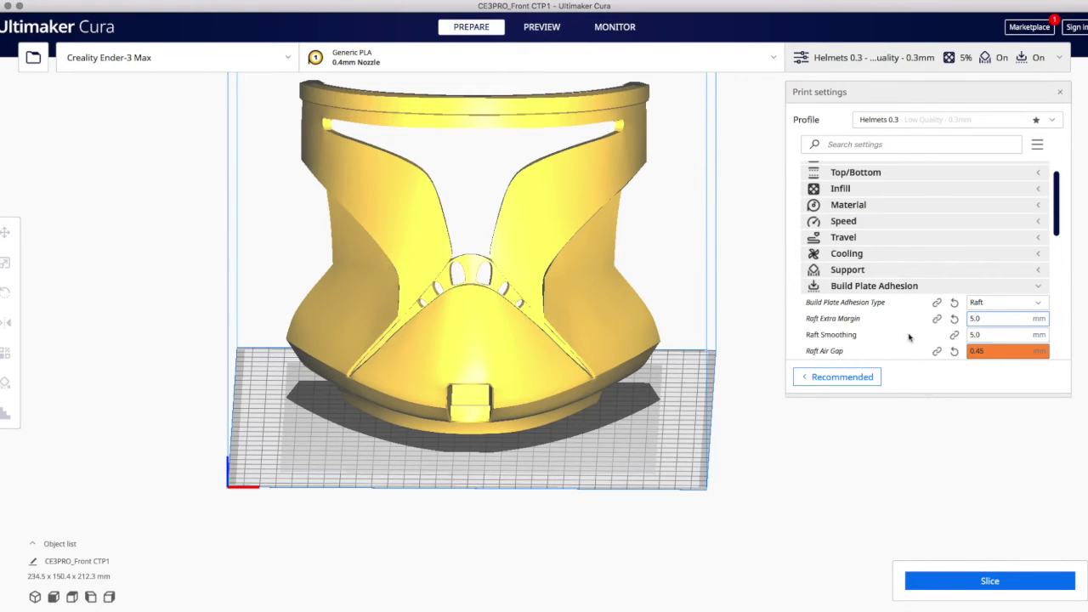
double_click(982, 319)
text(0)
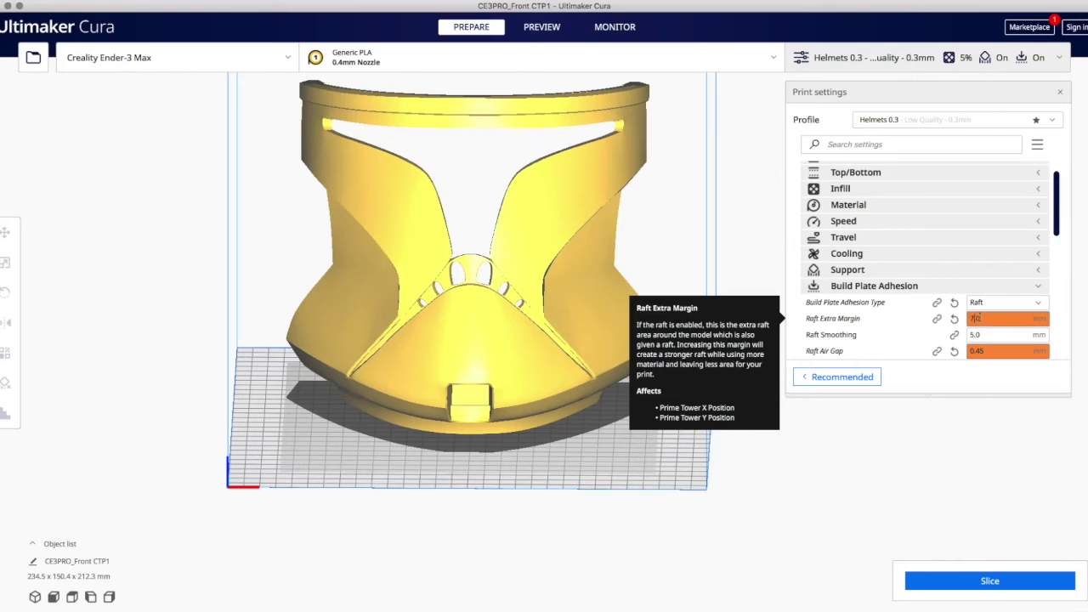
text(.)
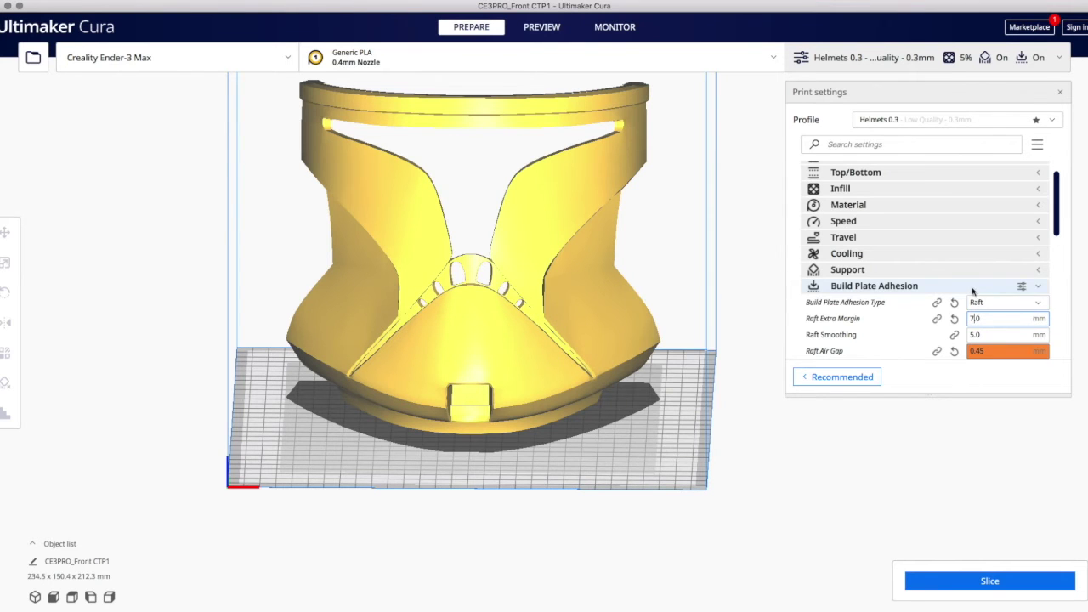
click(973, 291)
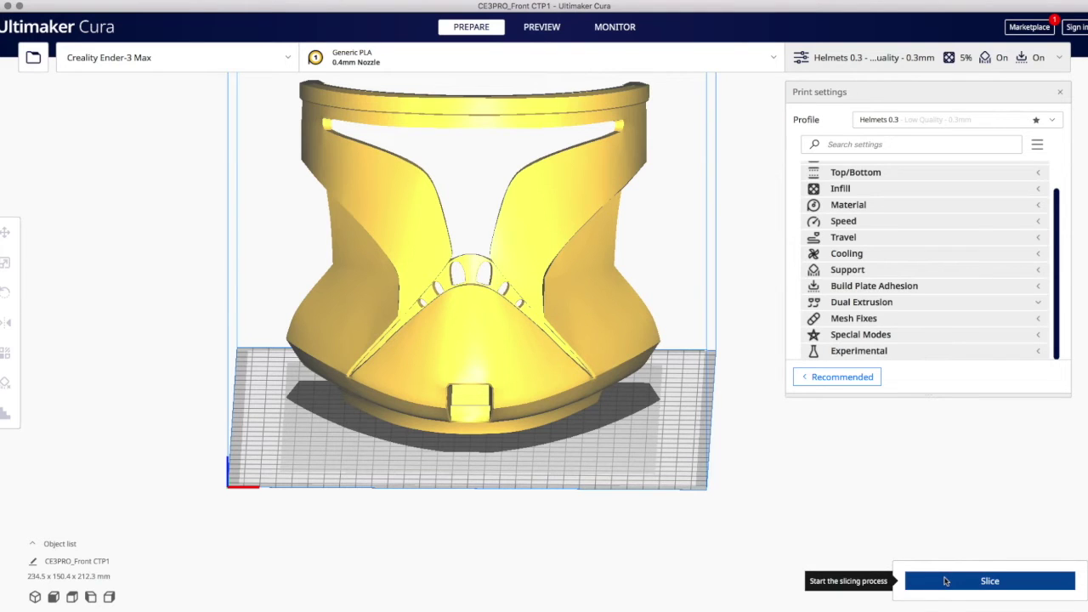
- Slice the front piece and add "19 hours 11 mins - 275g" and "12 hours 19 mins" to the Untitled 25.rtf note
click(945, 581)
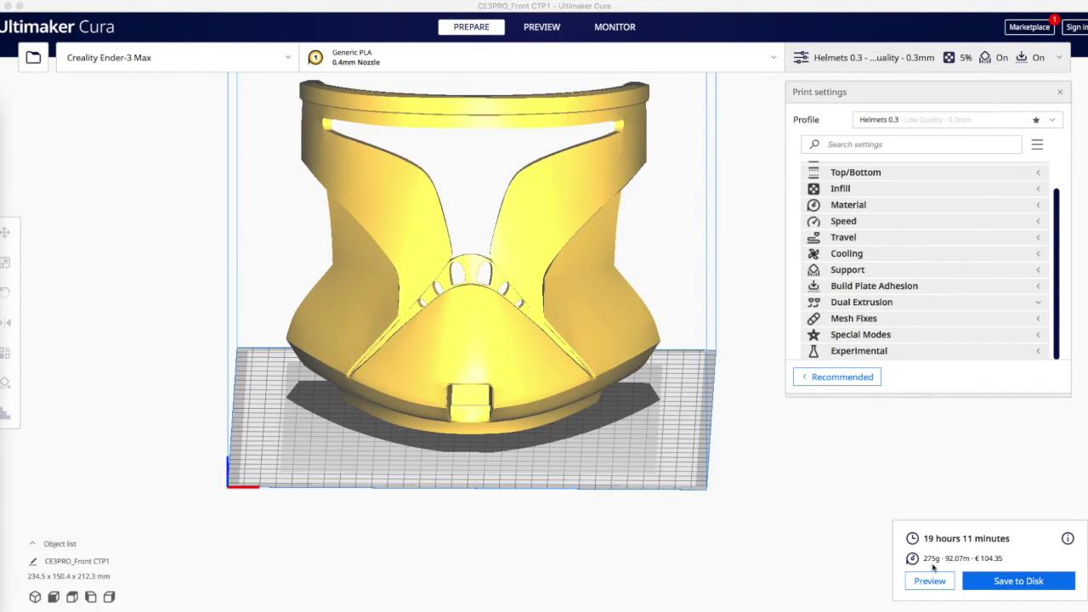
mouse_move(564, 605)
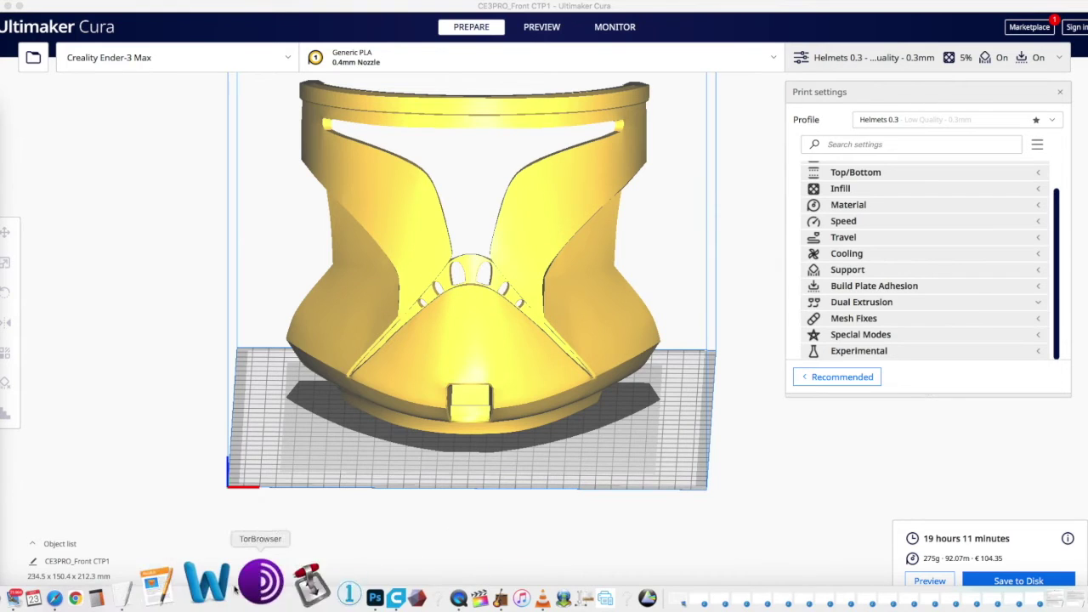
click(175, 586)
drag(460, 354, 461, 305)
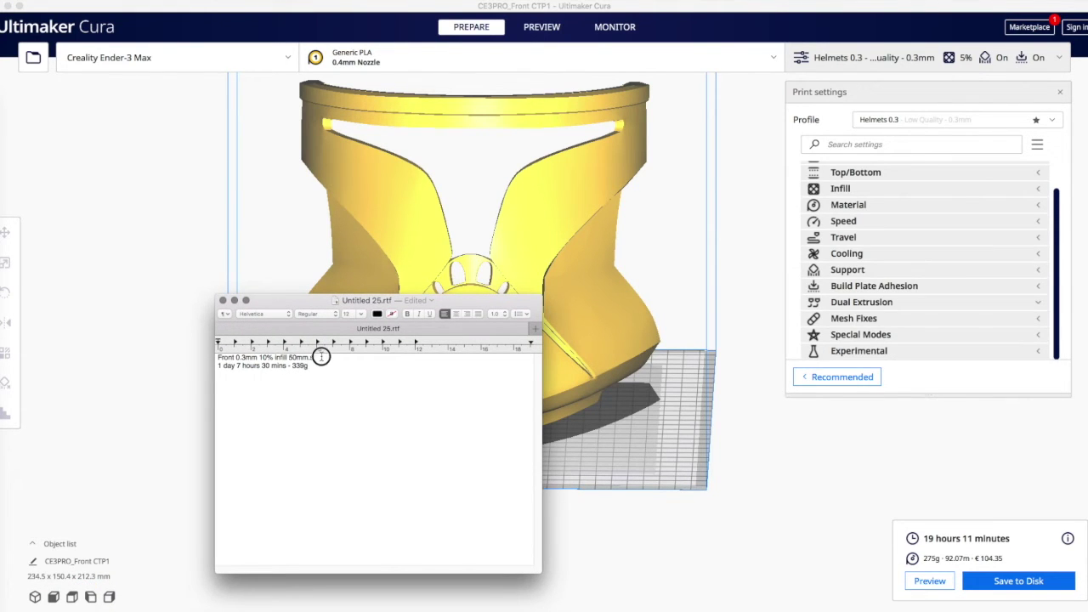
key(Return)
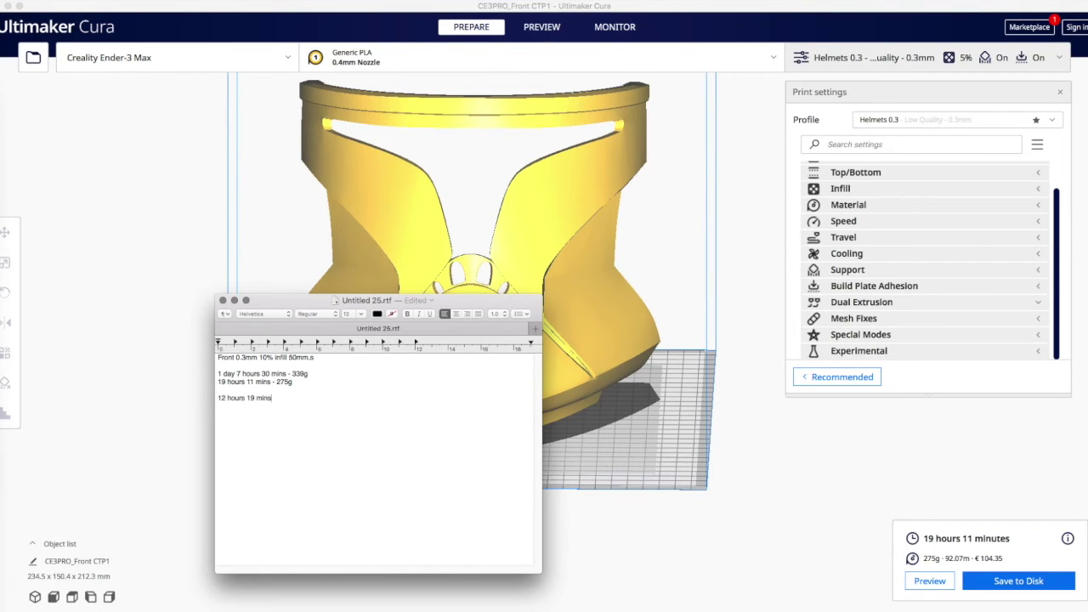
- Switch to Calculator, subtract 275 from 339, and append "- 64g" to the "12 hours 19 mins" line of the note
mouse_move(241, 610)
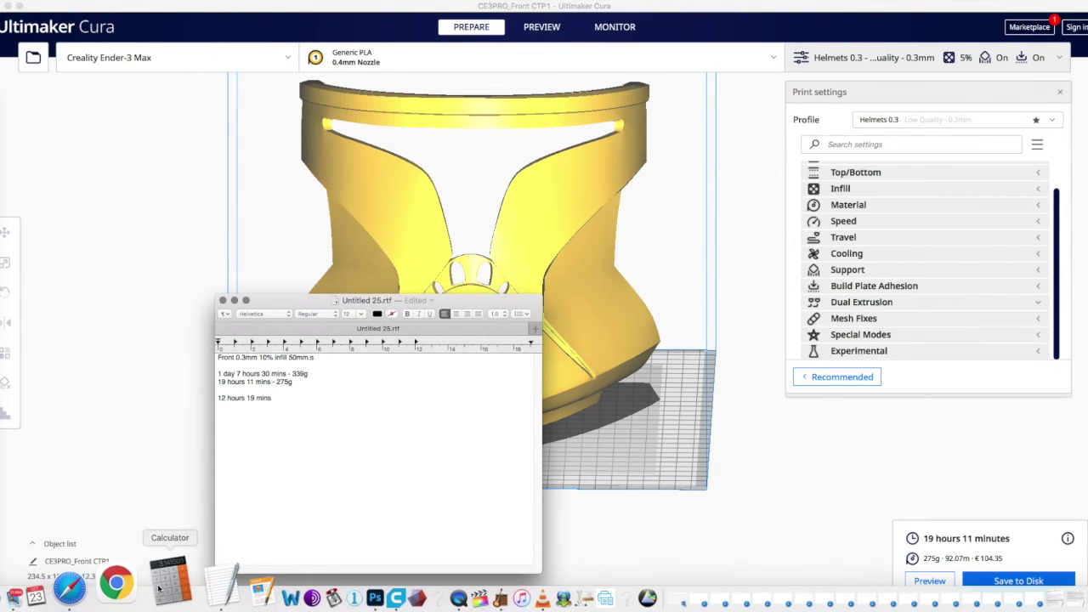
click(159, 587)
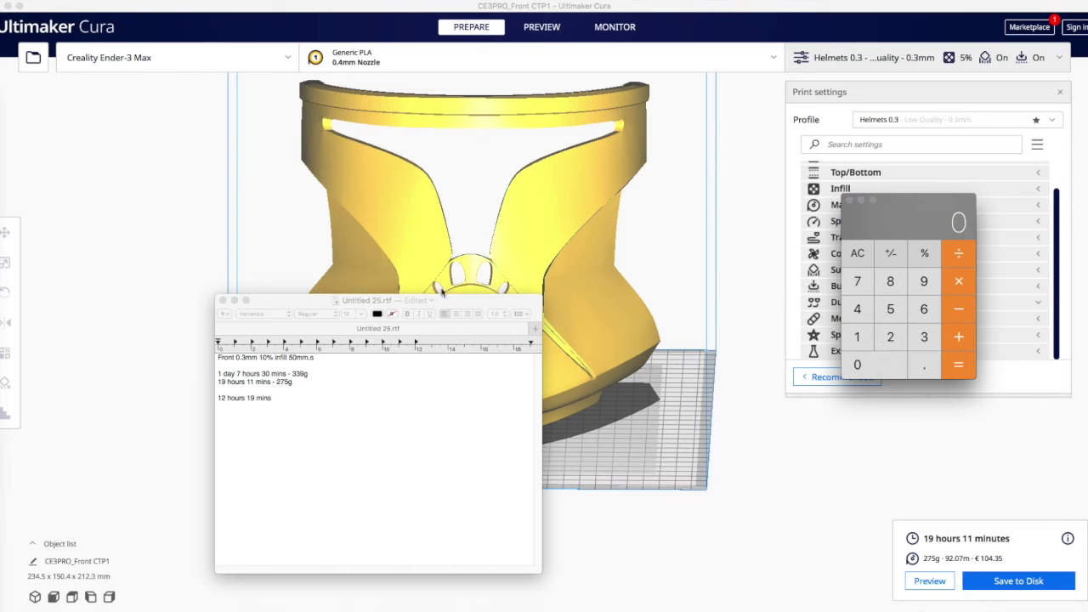
double_click(923, 338)
click(924, 281)
click(954, 317)
click(890, 337)
click(859, 282)
click(893, 309)
click(956, 365)
click(292, 398)
- Calculate 24 × 3 + 7 + 7 + 7 and add the line "93 hours total" below the estimates in the note
click(890, 336)
click(857, 309)
click(959, 282)
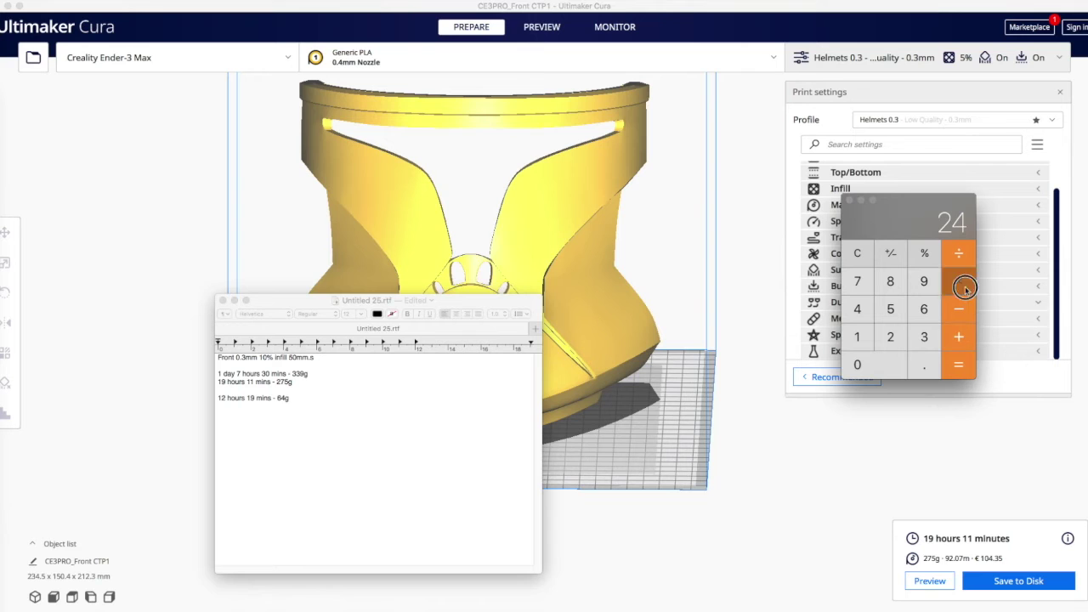
click(924, 337)
click(961, 366)
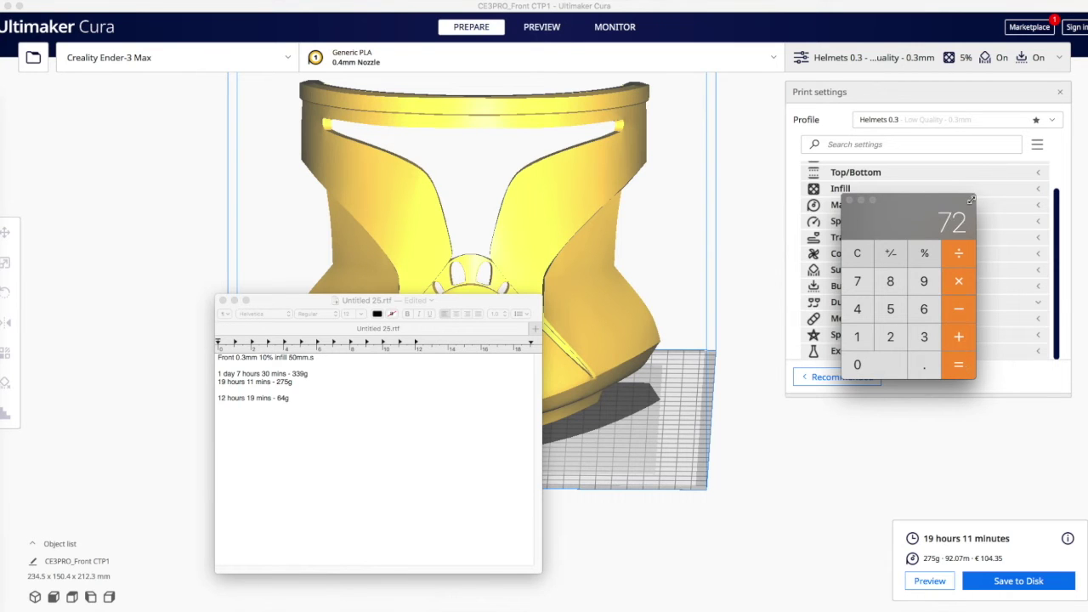
click(958, 347)
click(859, 282)
click(959, 337)
click(859, 282)
click(958, 338)
click(873, 287)
click(954, 365)
click(299, 382)
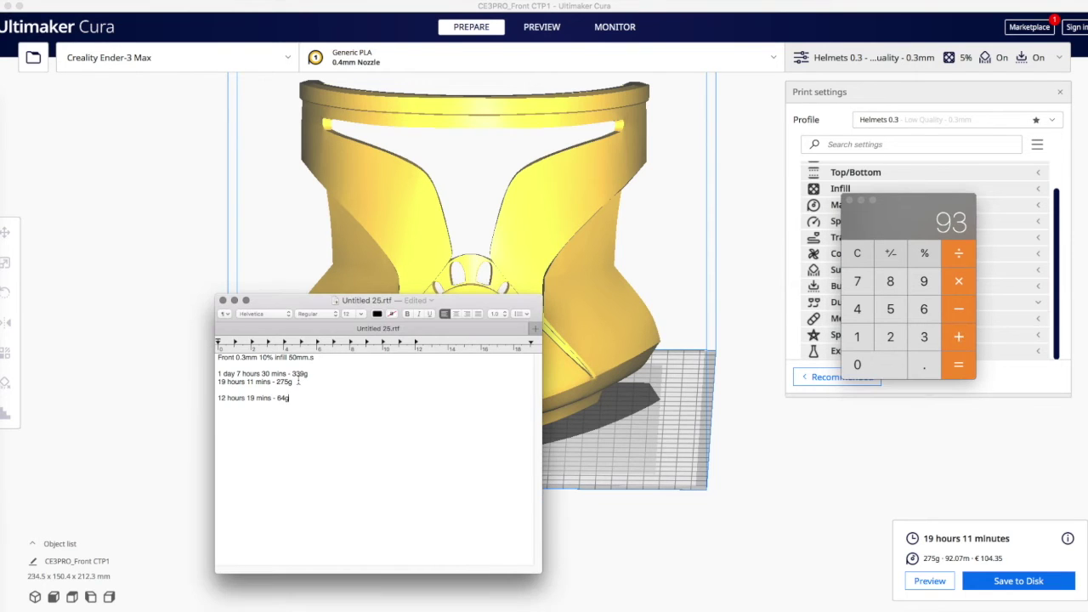
key(Return)
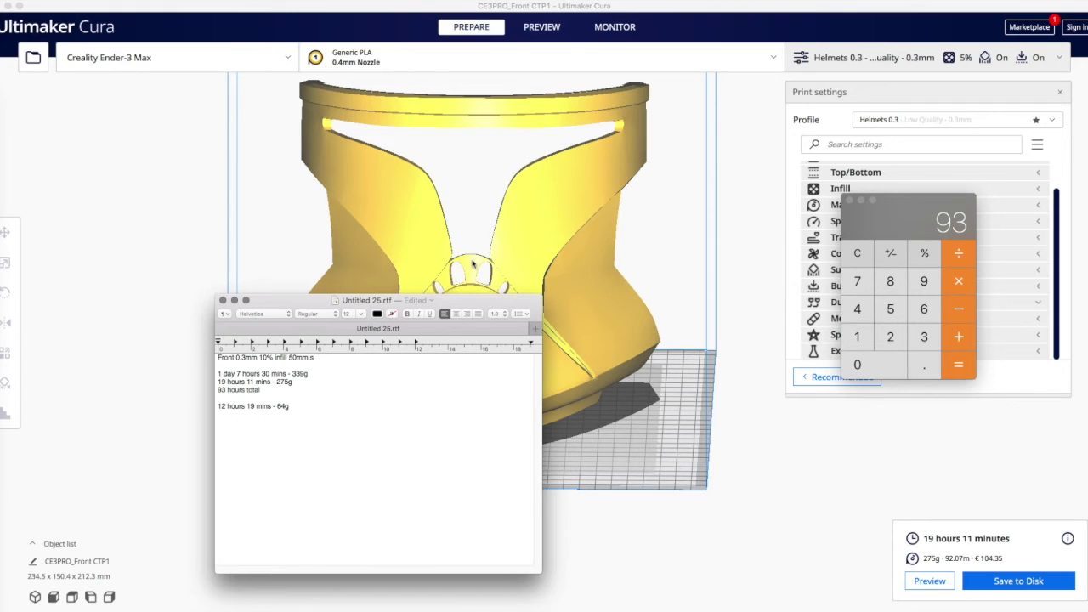
- Calculate 12 × 3 + 1 and write 37 below the "12 hours 19 mins - 64g" line
click(857, 252)
click(867, 338)
click(890, 337)
click(960, 282)
click(924, 337)
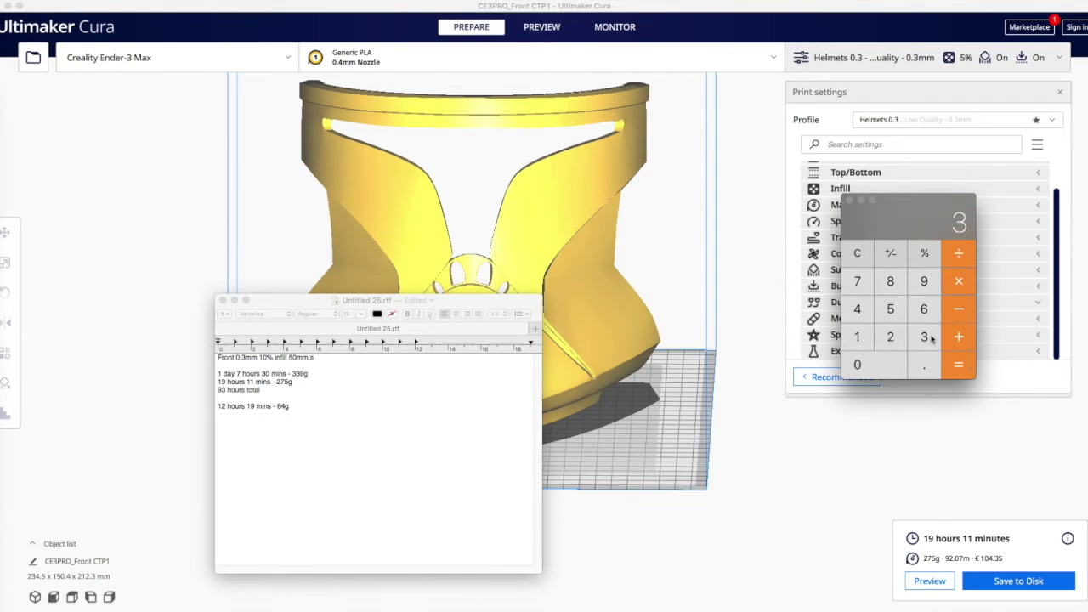
click(961, 365)
click(959, 337)
text(1)
click(959, 364)
click(228, 409)
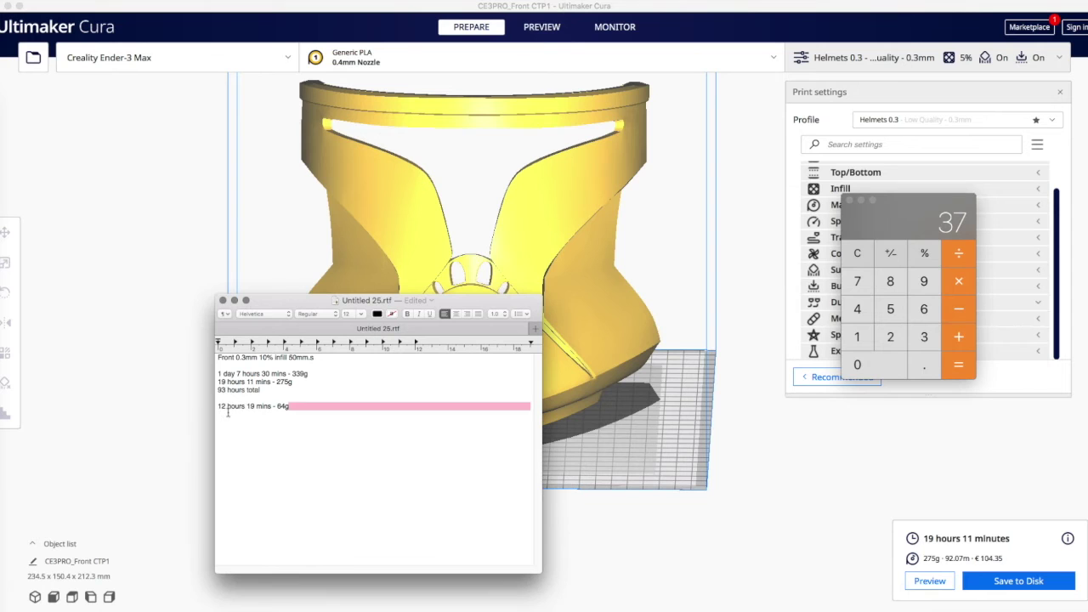
key(Return)
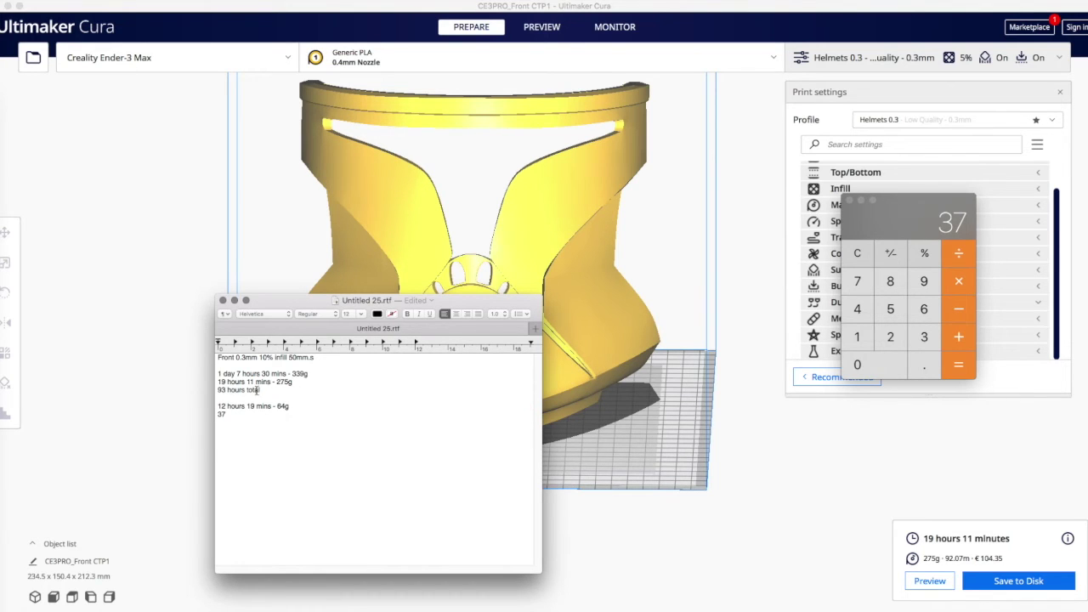
- Calculate 93 − 37 and select the 37 entry in the note
click(857, 254)
click(925, 281)
click(924, 337)
click(959, 309)
click(925, 337)
click(859, 281)
click(964, 364)
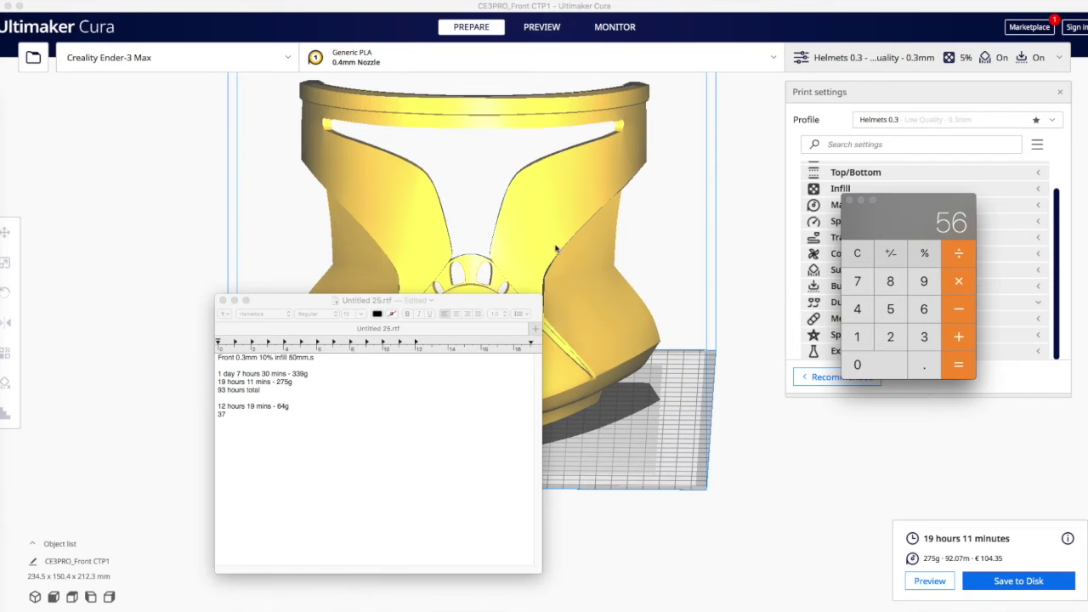
click(239, 416)
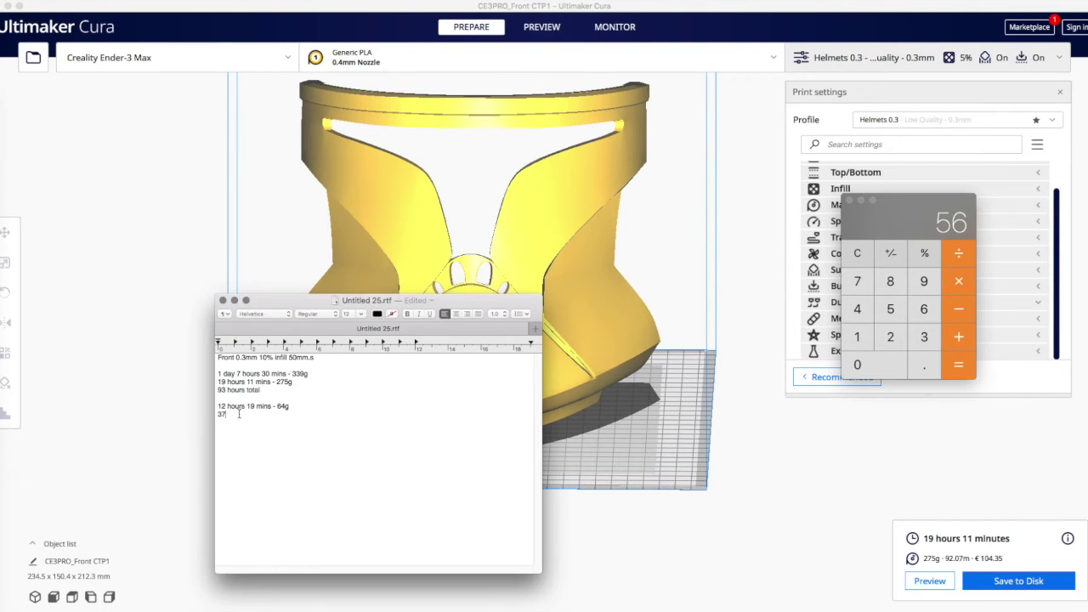
drag(209, 414, 247, 417)
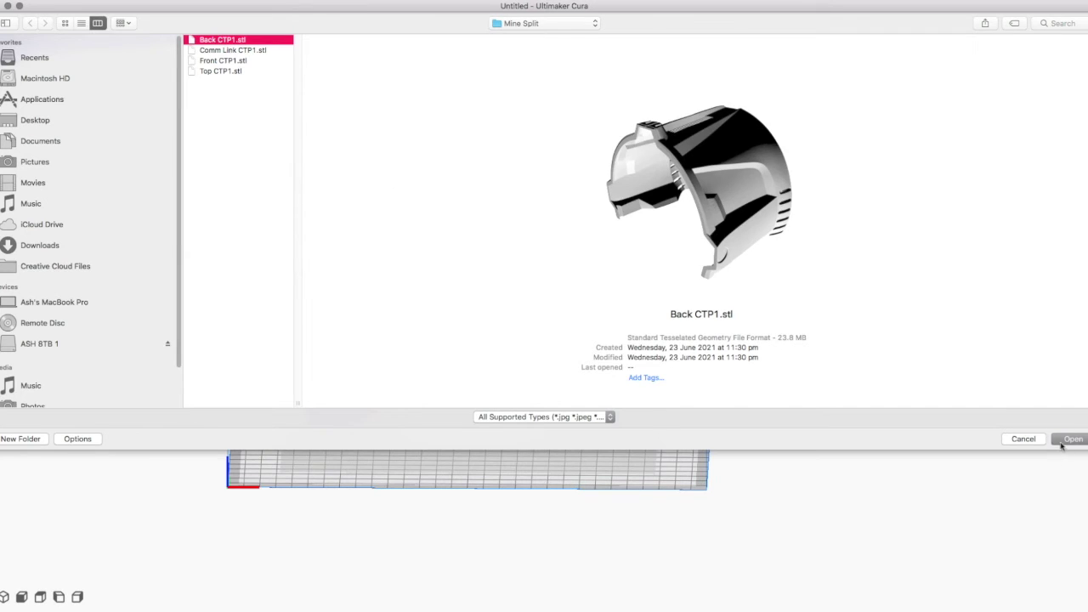
- Load the model file Back CTP1.stl from the Mine Split folder
click(1069, 440)
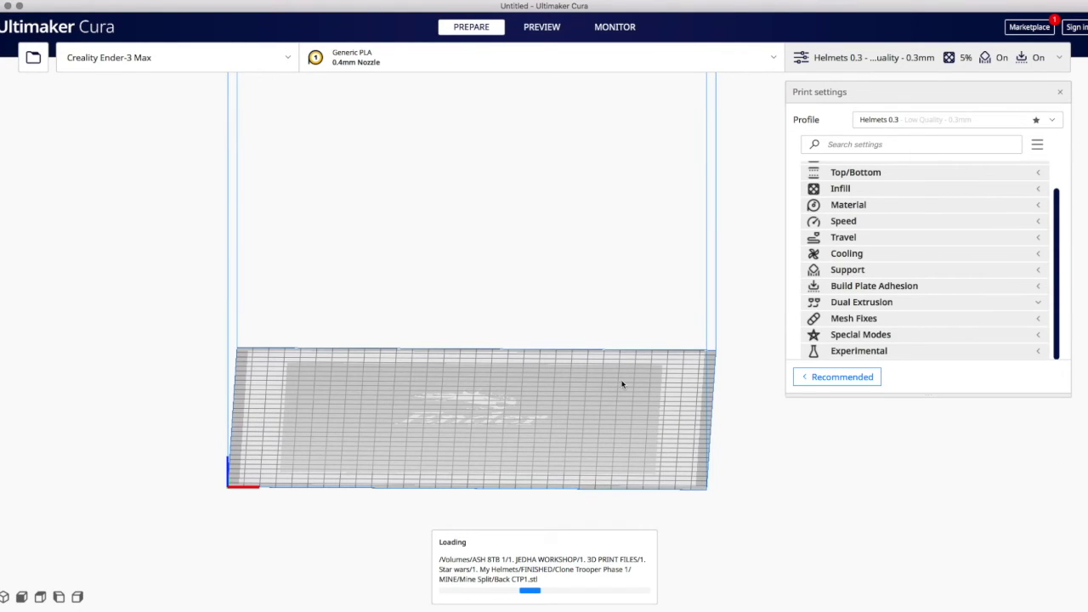
right_drag(635, 388, 376, 415)
right_drag(535, 426, 432, 347)
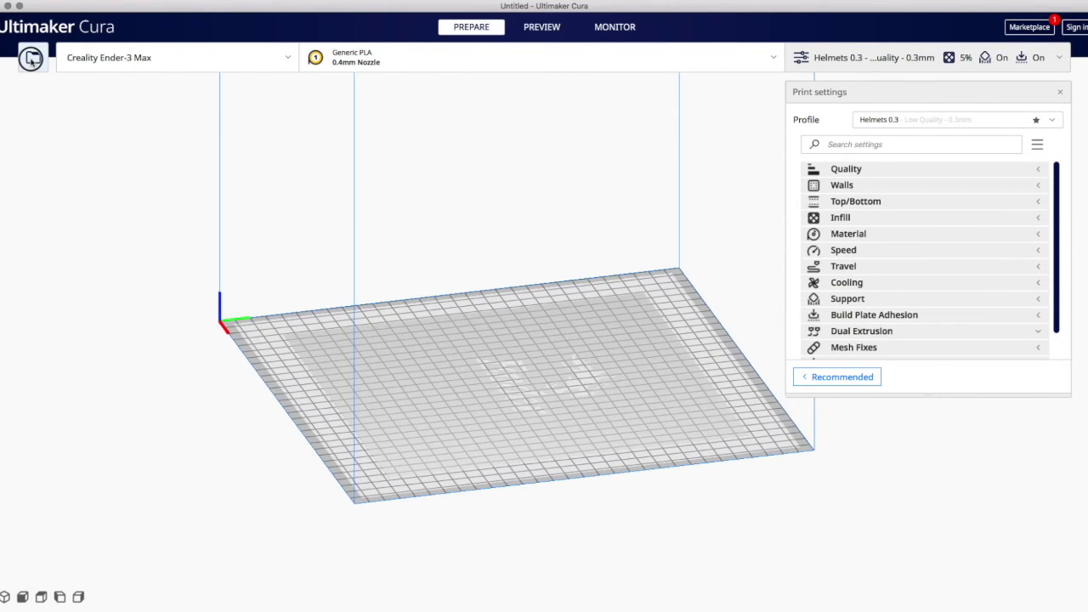
- Load Top CTP1.stl from the Mine Split folder, and start and cancel slicing it
click(31, 58)
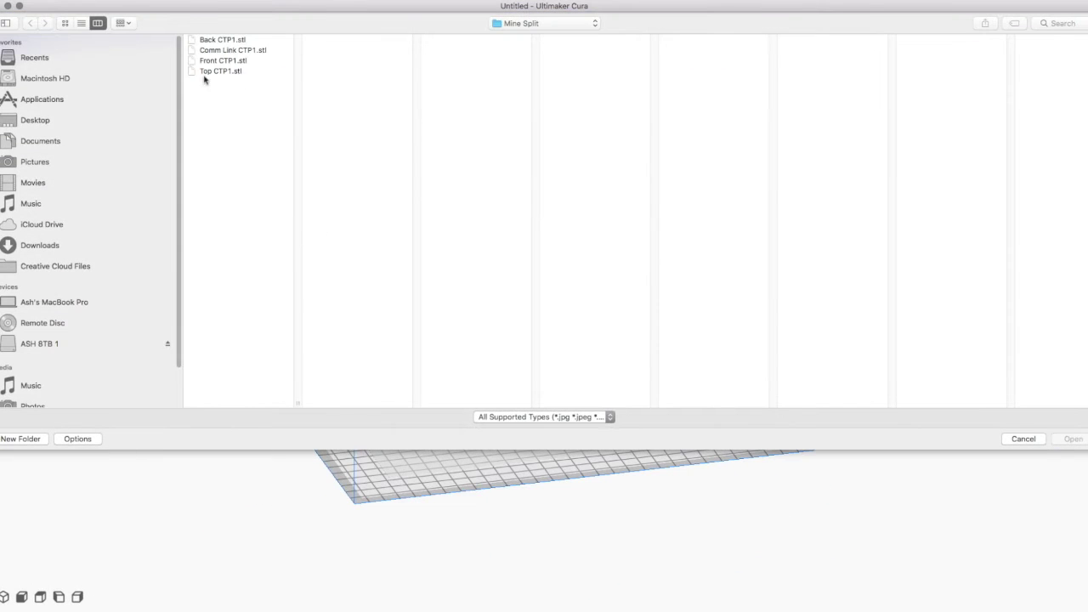
double_click(221, 71)
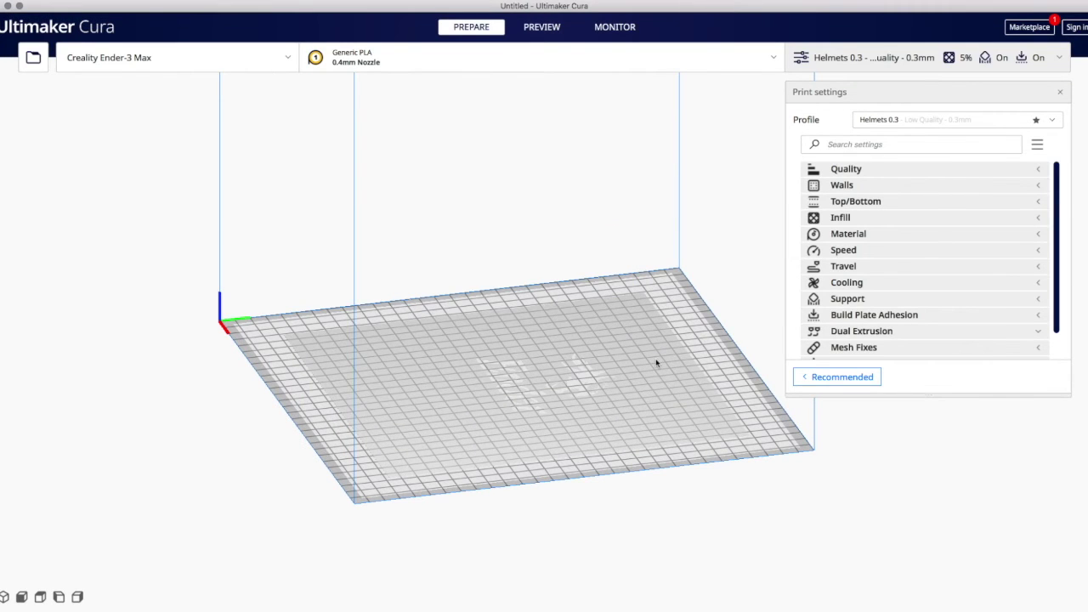
right_drag(701, 435, 609, 291)
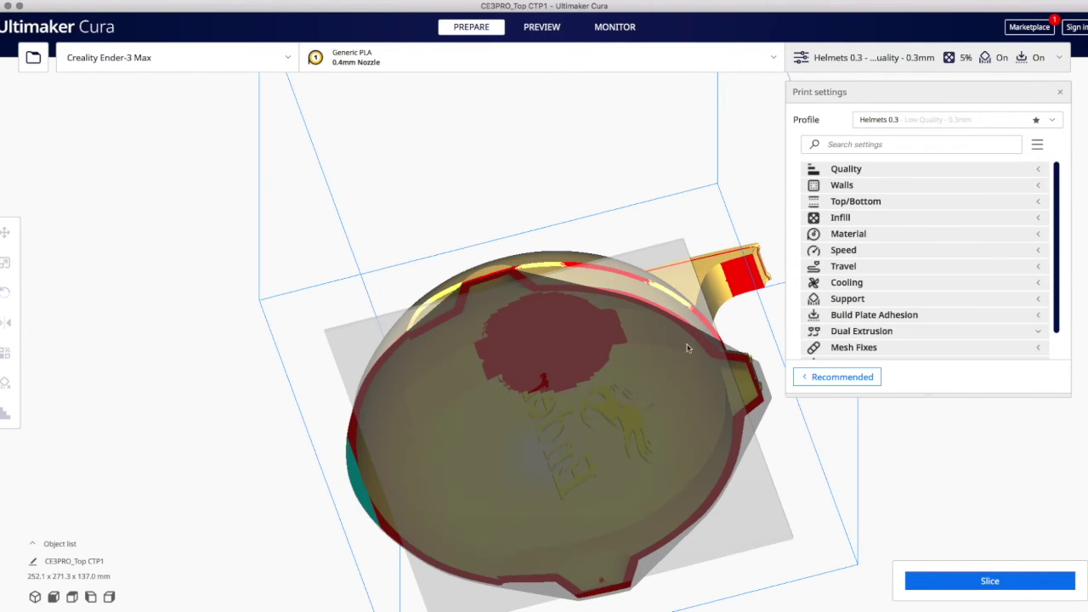
click(971, 585)
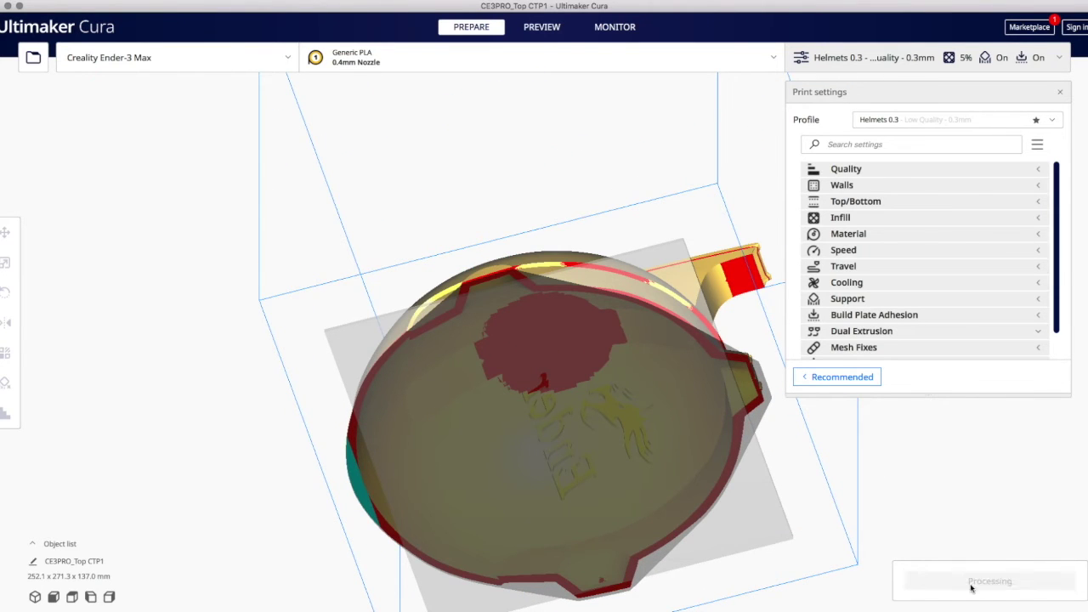
click(983, 581)
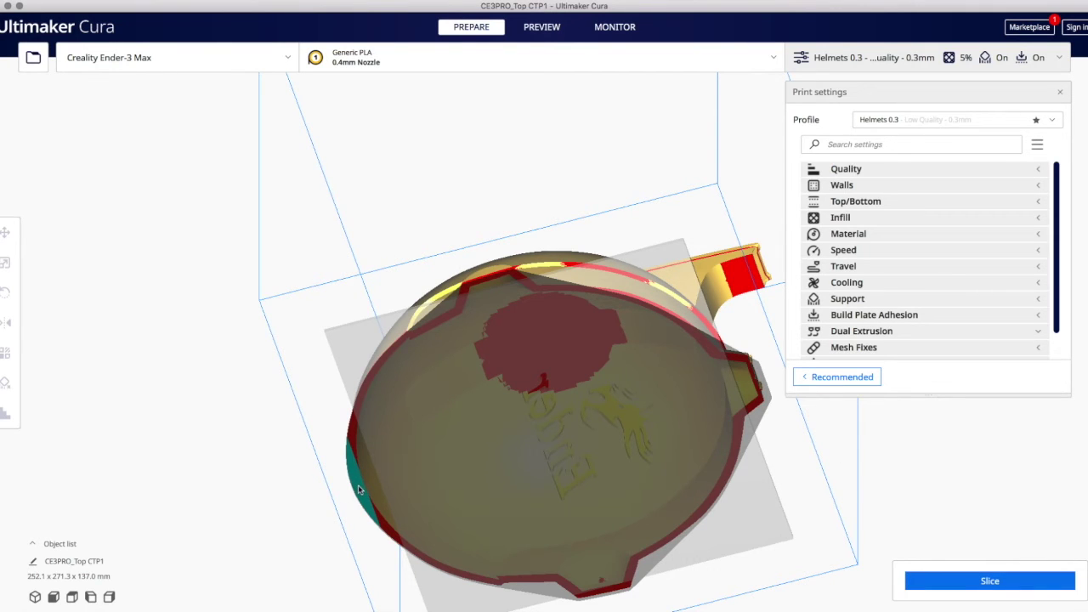
- Rotate the top helmet piece slightly about the red axis so its lower rim lies flat on the build plate
right_drag(585, 211, 623, 272)
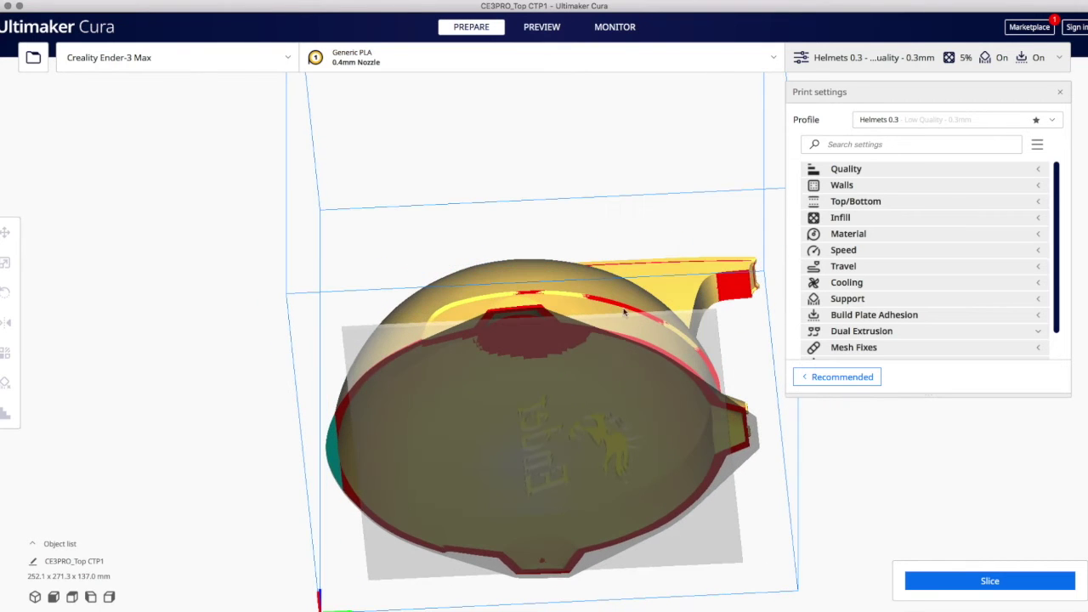
right_drag(598, 207, 618, 325)
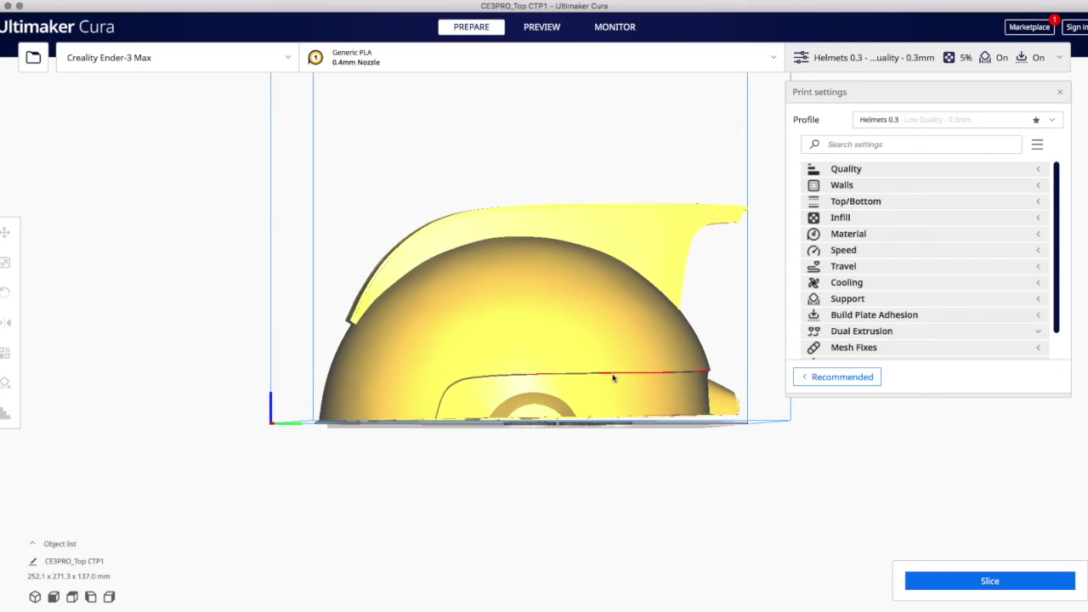
click(529, 326)
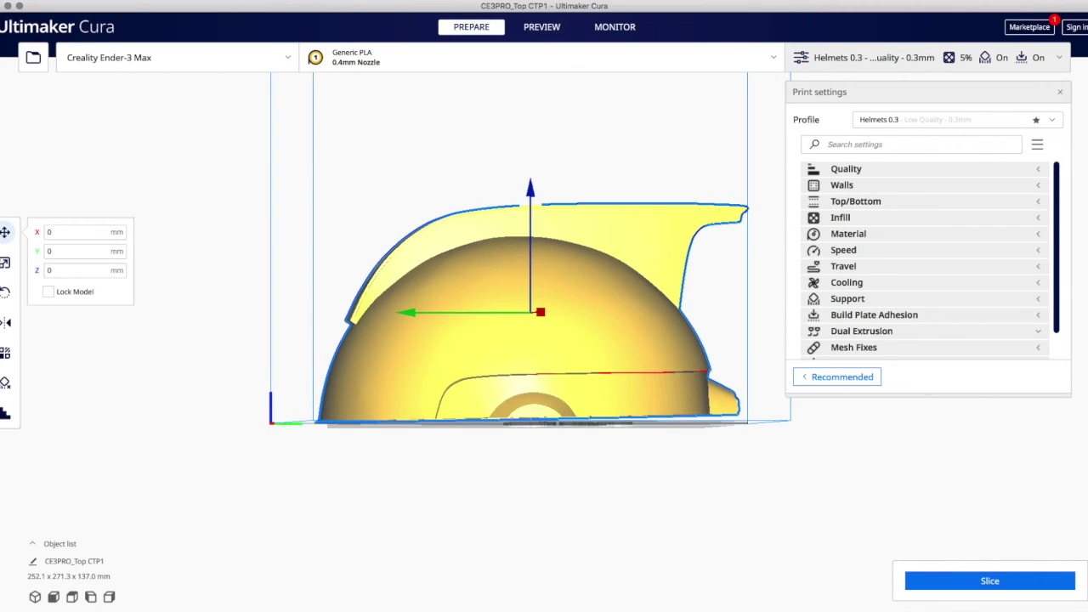
click(7, 293)
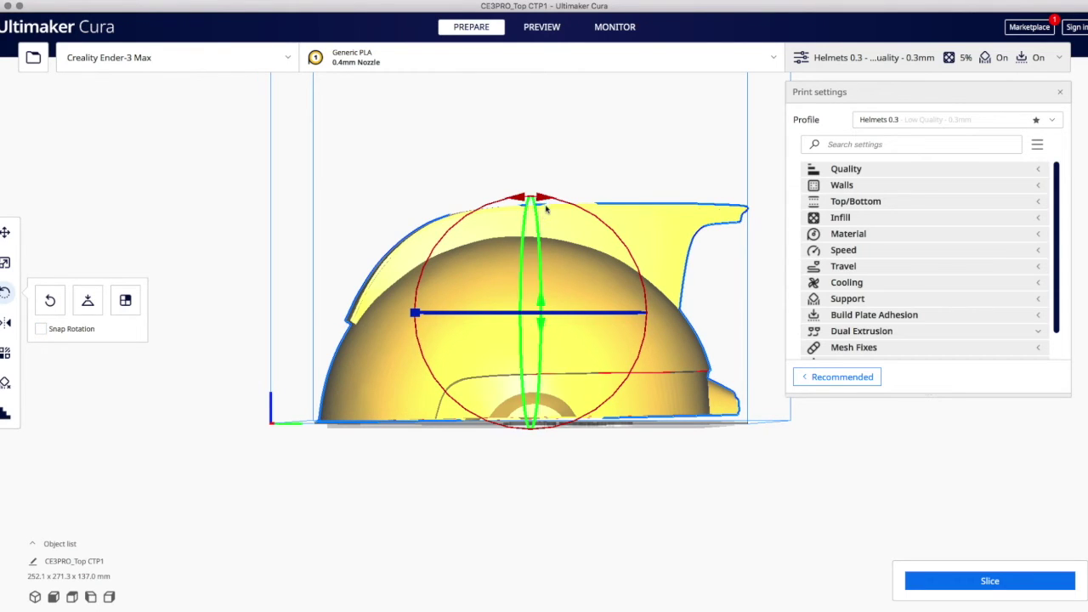
drag(549, 200, 544, 199)
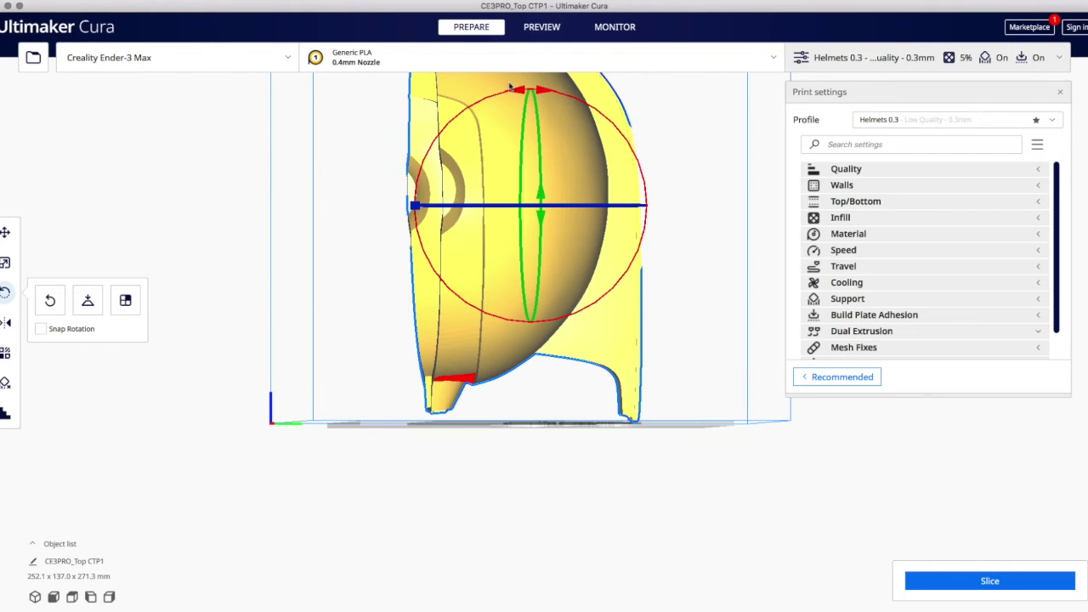
drag(514, 90, 548, 333)
drag(546, 199, 609, 403)
right_drag(618, 508, 613, 451)
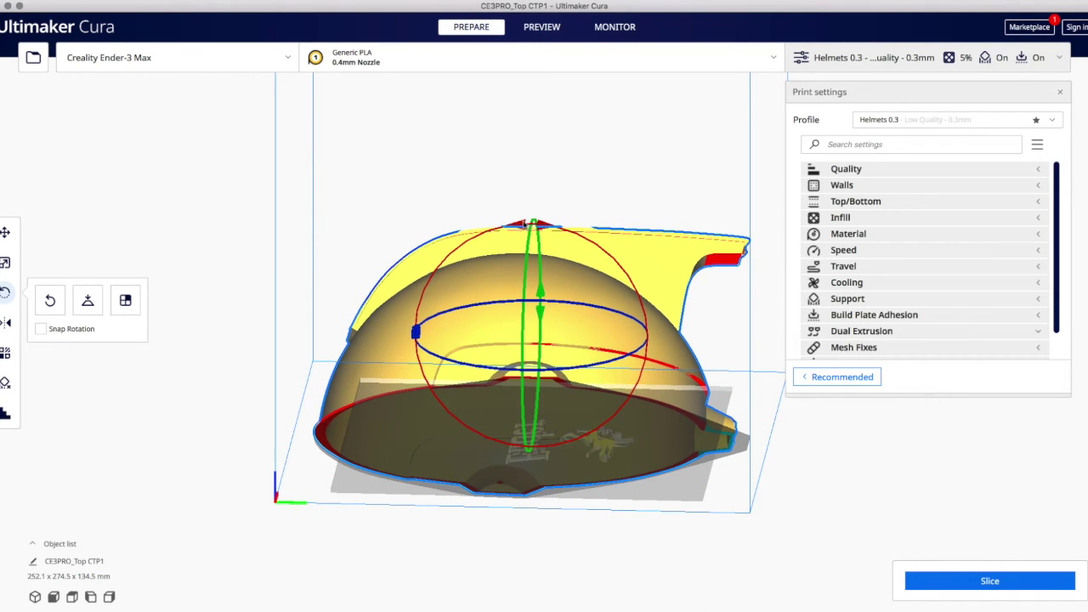
drag(515, 223, 542, 225)
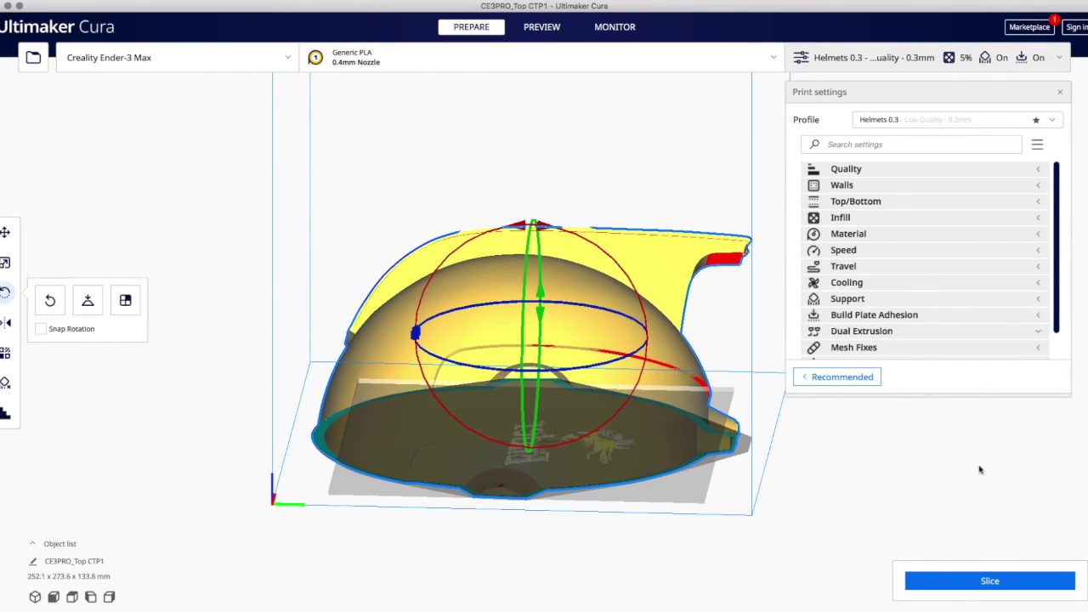
- Review the Quality, Infill, Speed and Support settings of the Helmets 0.3 profile
click(908, 218)
click(908, 219)
click(920, 172)
click(965, 172)
click(883, 224)
click(882, 226)
click(893, 250)
click(893, 250)
click(893, 299)
scroll(930, 299, down, 1)
scroll(927, 281, down, 1)
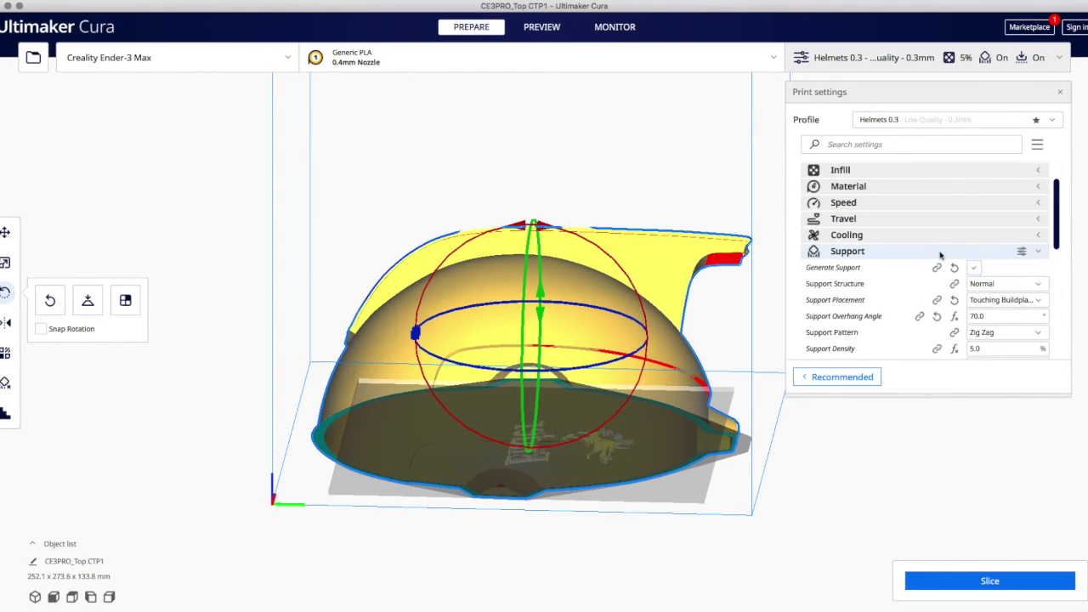
click(941, 253)
- Slice the top piece and examine the generated supports under the rear fin in the layer preview
click(1009, 582)
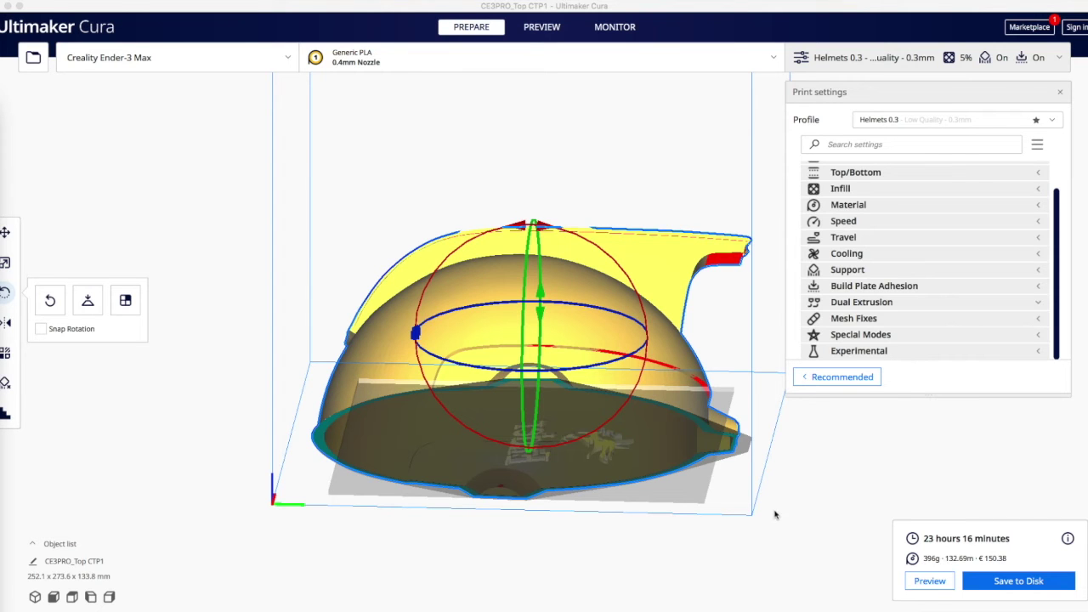
click(930, 582)
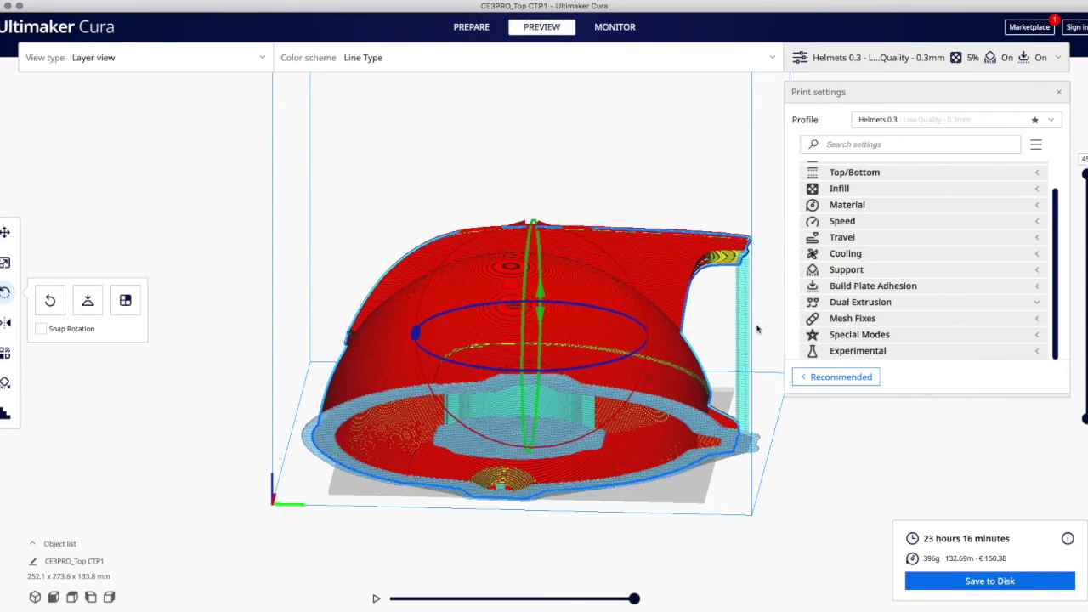
right_drag(761, 337, 760, 350)
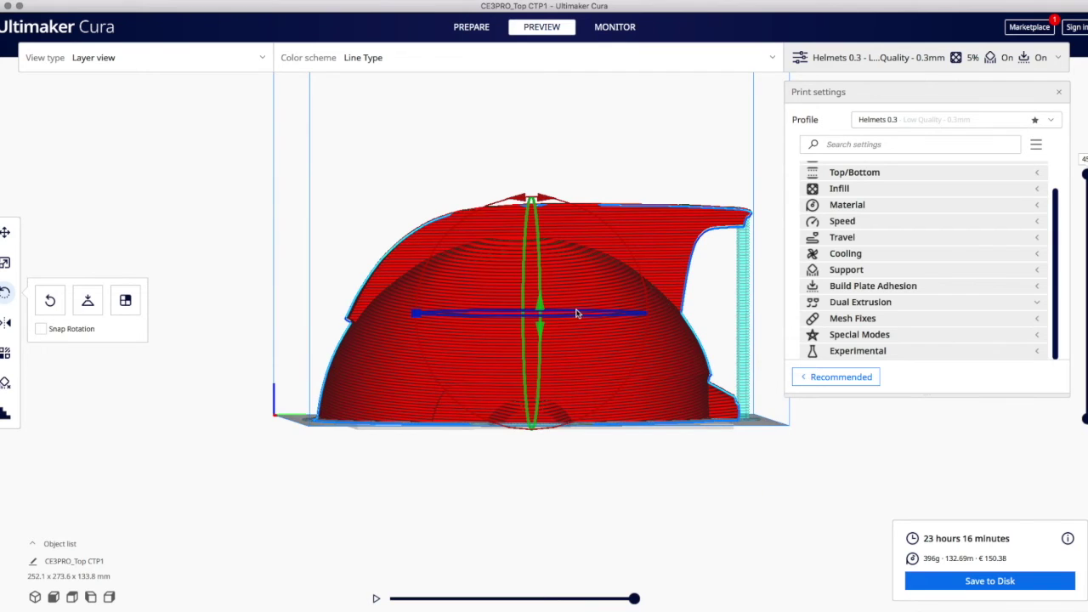
right_drag(753, 368, 569, 414)
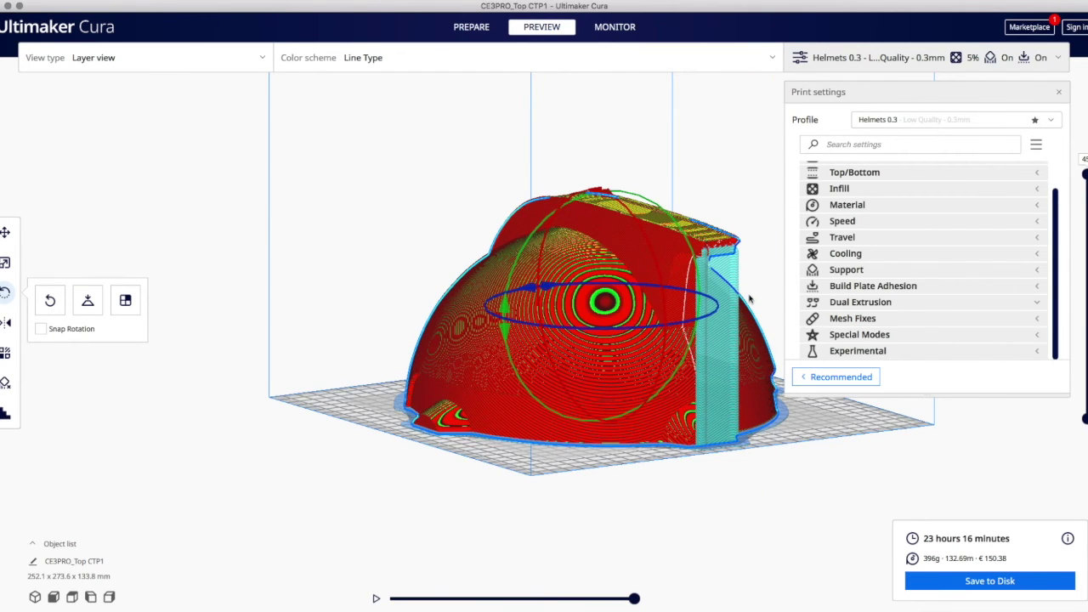
right_drag(778, 452, 932, 438)
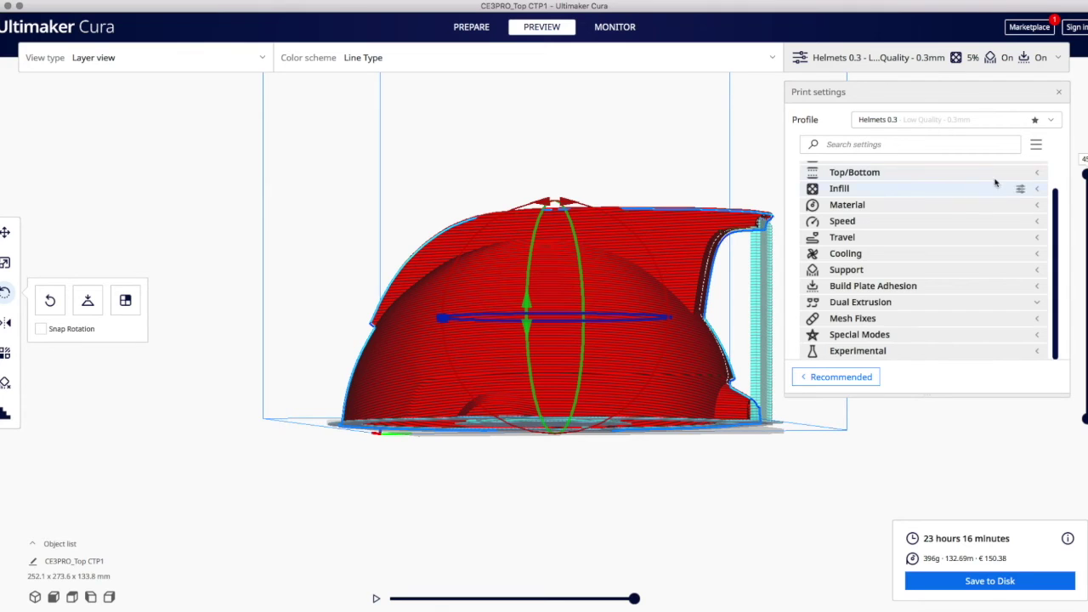
- Reduce the preview to the first layer and raise it to mid-height to examine the support inside the dome
drag(1086, 174, 1084, 420)
right_drag(750, 310, 747, 337)
right_drag(777, 384, 732, 371)
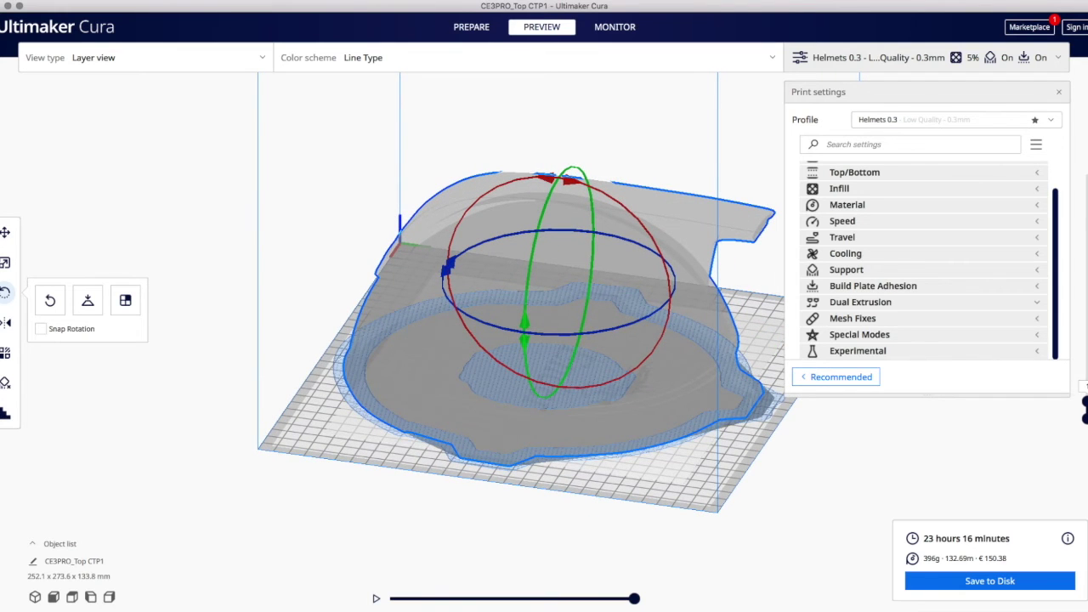
drag(1085, 408, 1085, 316)
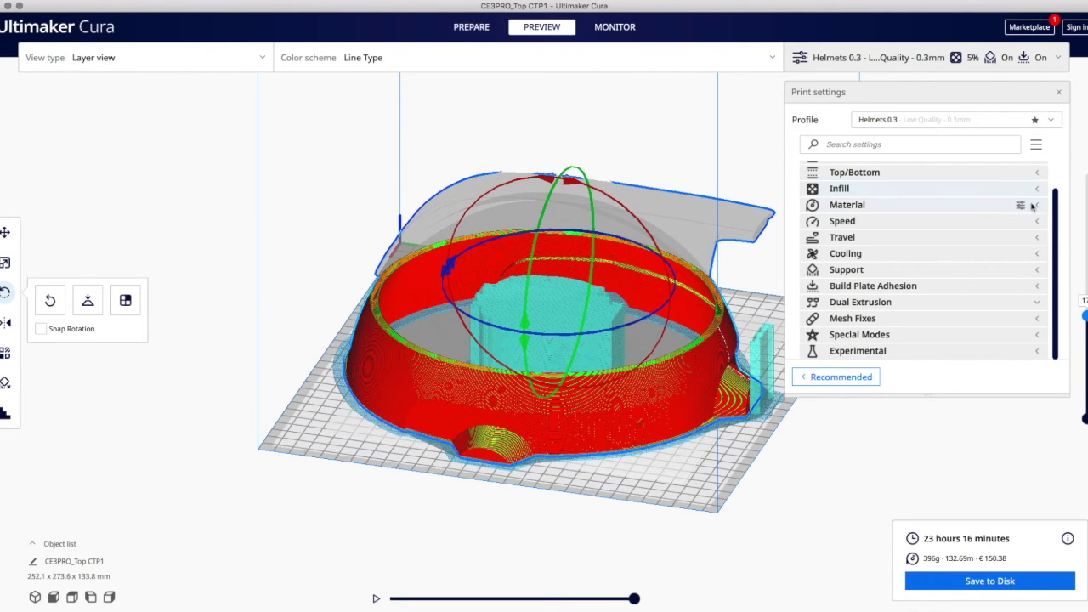
right_drag(748, 165, 749, 215)
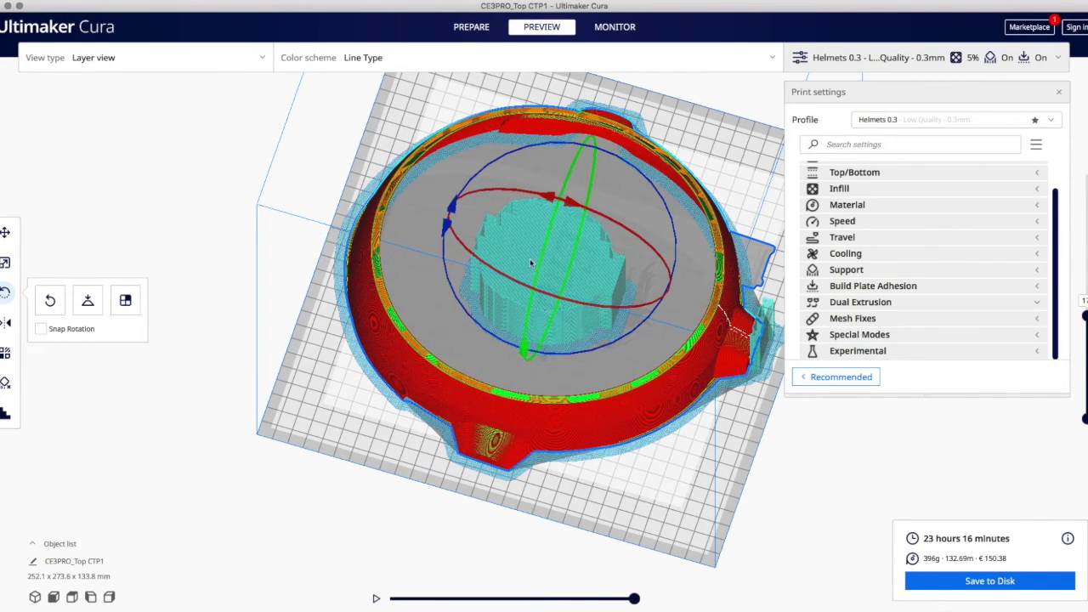
- Check the infill settings against the layer preview, and show the piece with all layers up to the top
click(861, 187)
click(976, 206)
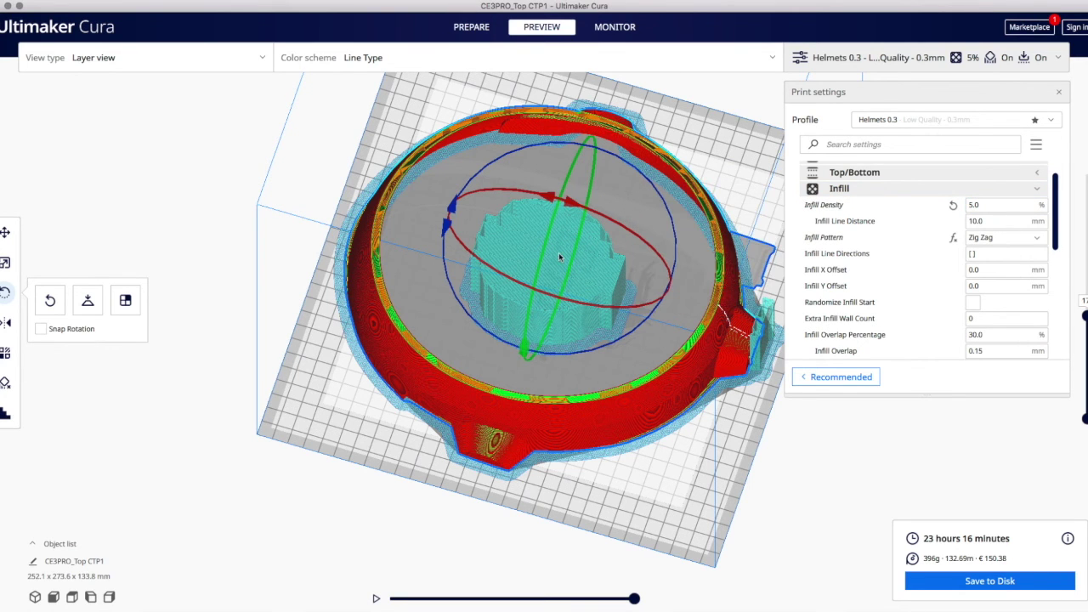
mouse_move(705, 179)
right_down()
mouse_move(712, 163)
mouse_move(705, 182)
right_up()
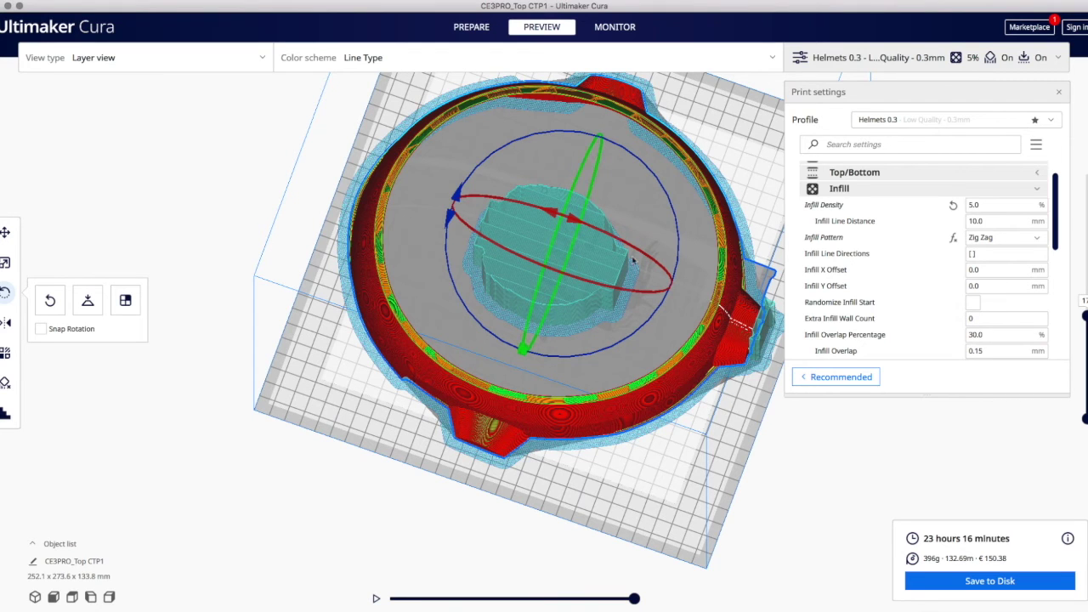
drag(1084, 315, 1084, 136)
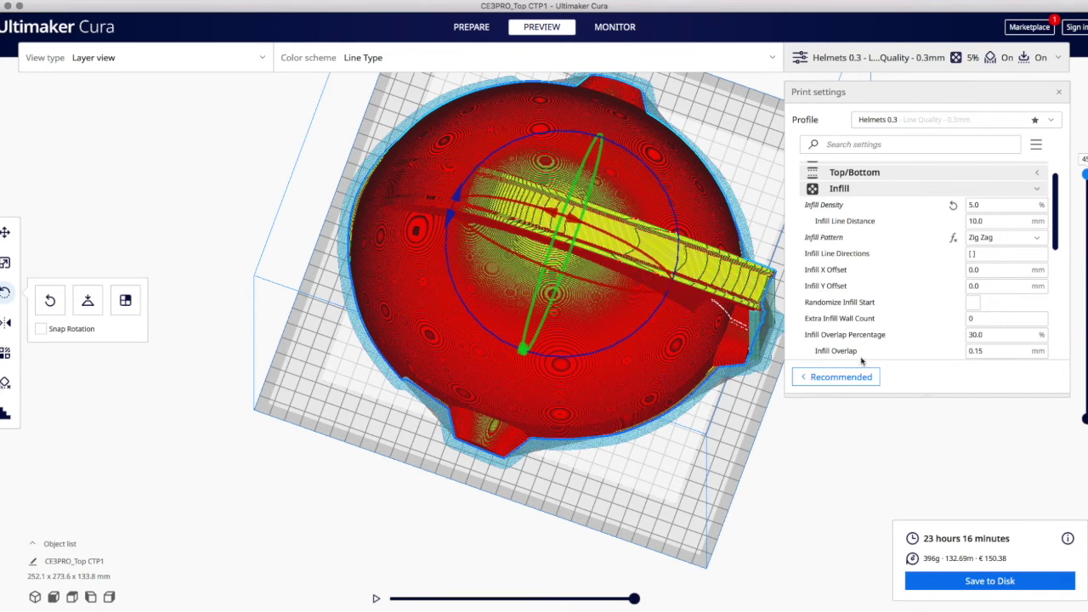
right_drag(652, 505, 681, 424)
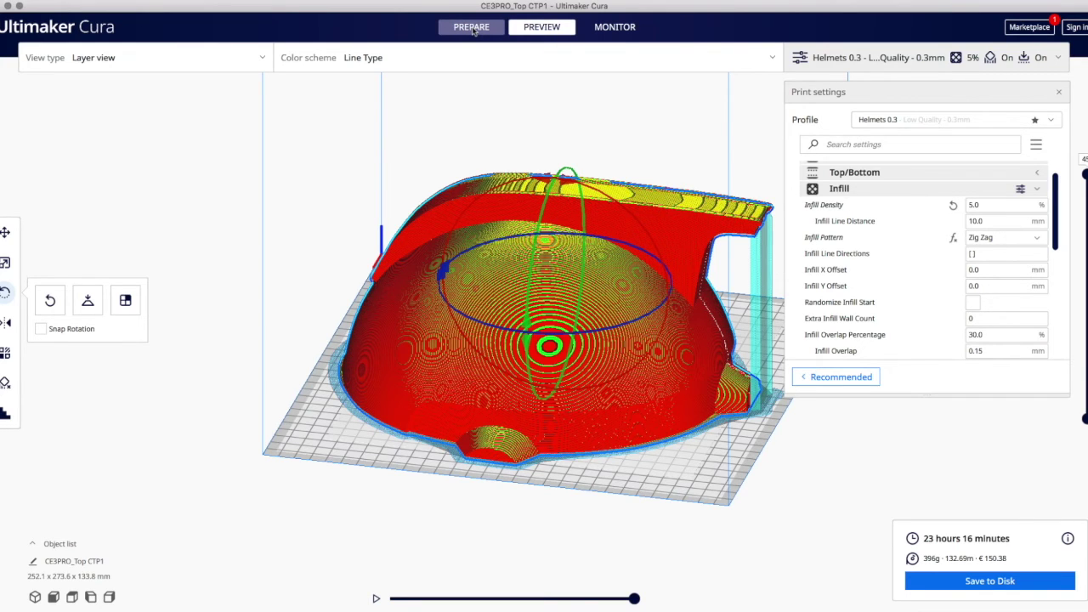
right_drag(790, 498, 792, 463)
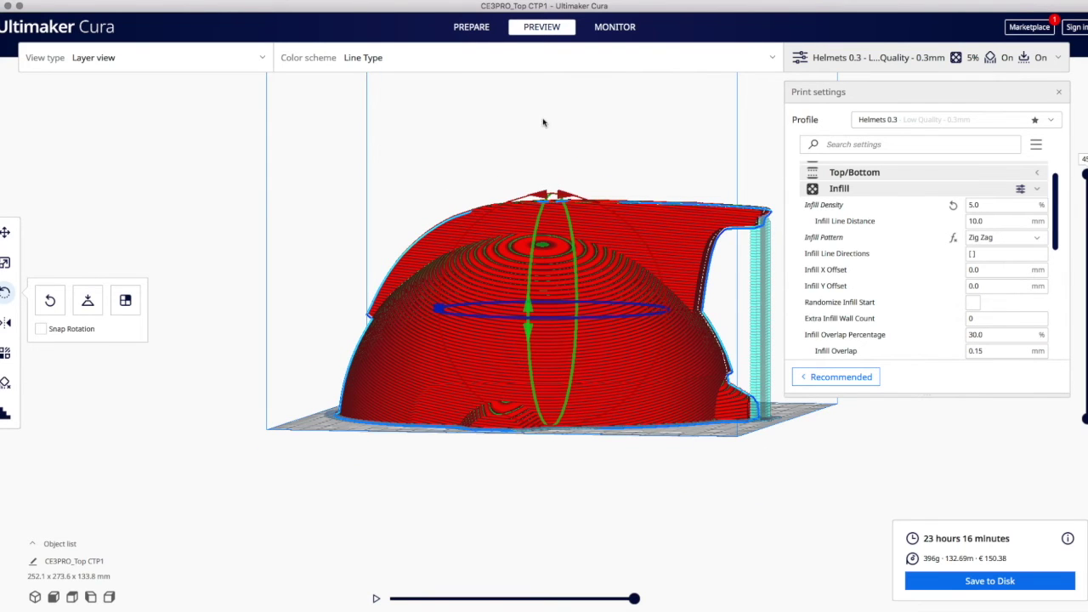
- Return to model preparation, inspect the underside overhangs, and turn off Generate Support
click(472, 28)
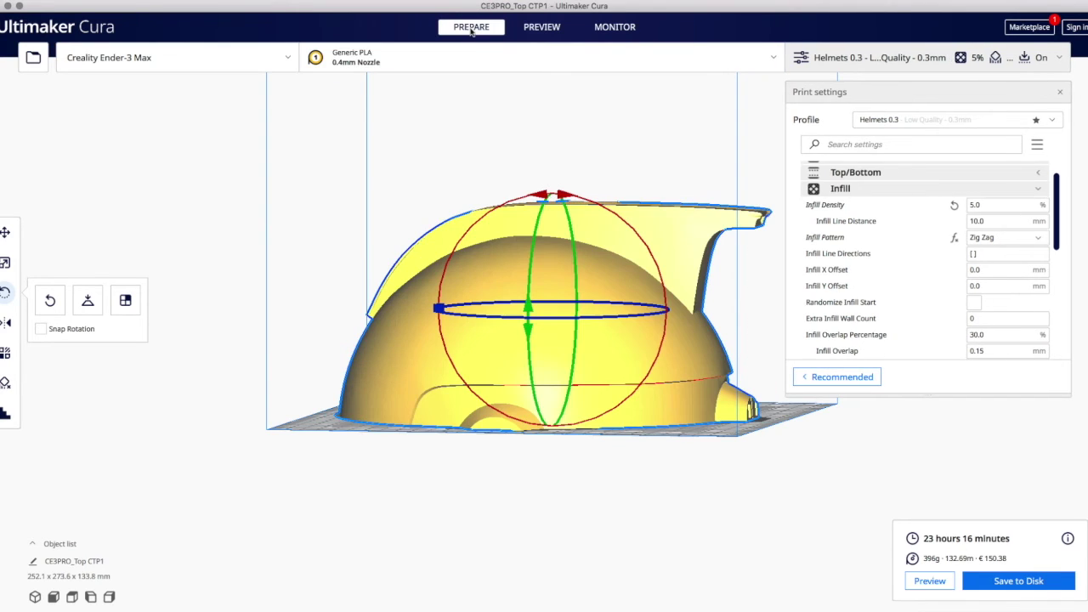
click(691, 183)
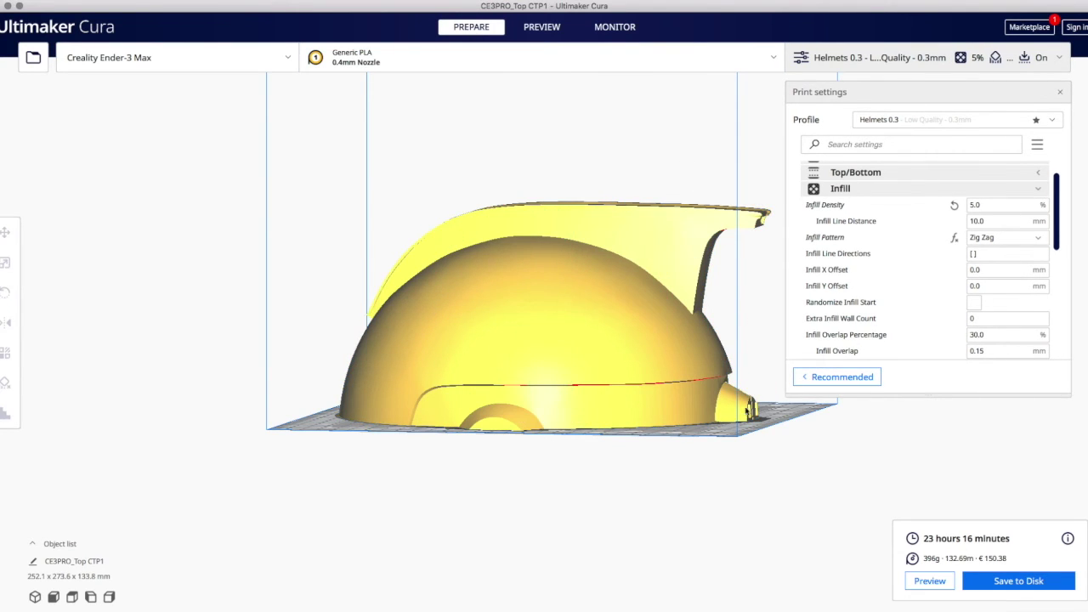
right_drag(703, 493, 478, 337)
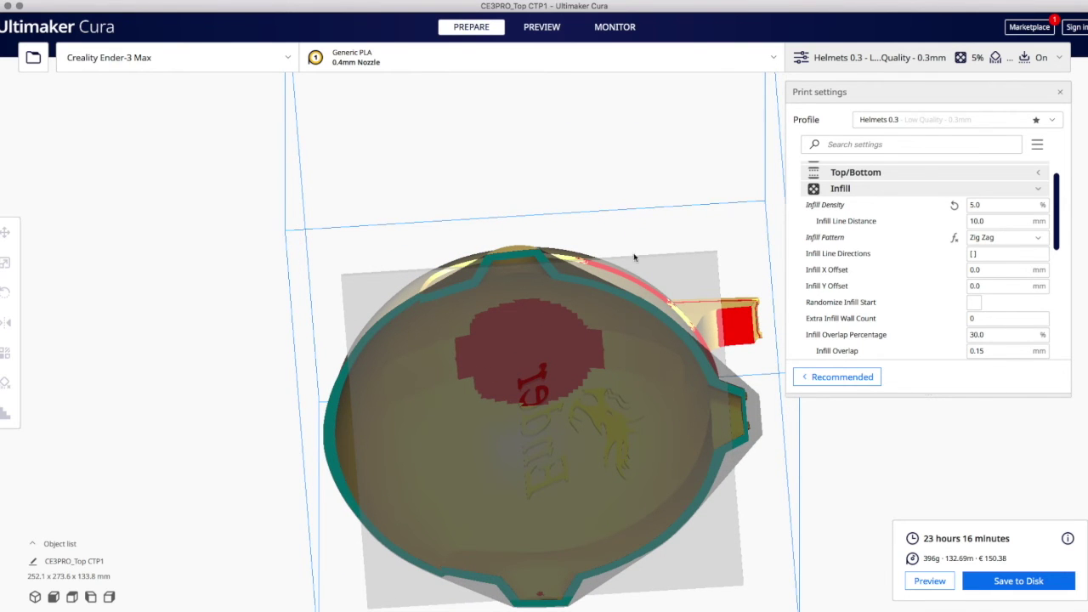
right_drag(620, 178, 601, 216)
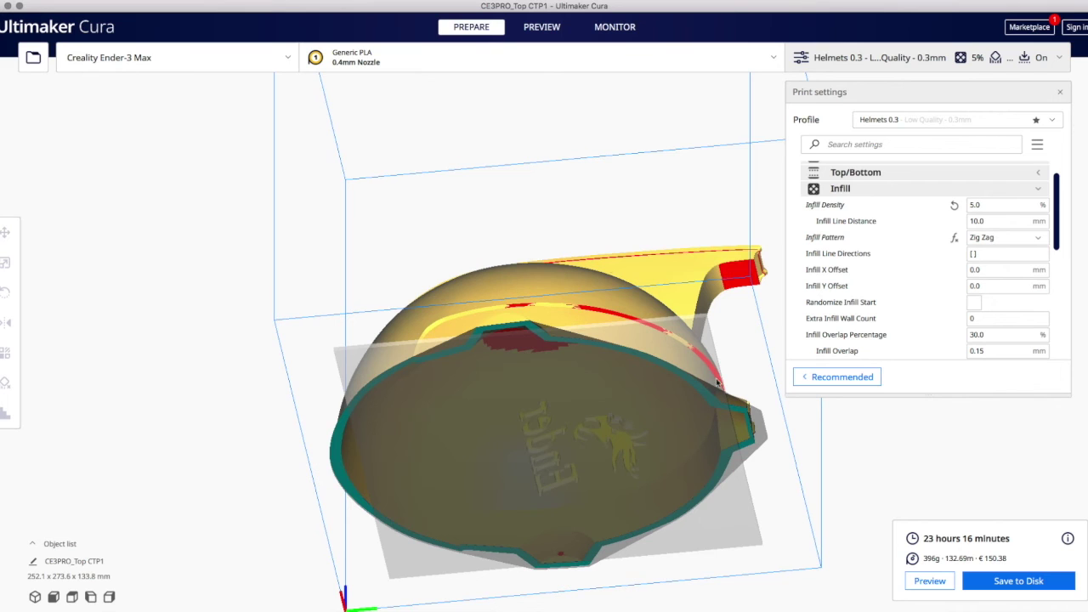
right_drag(689, 180, 676, 212)
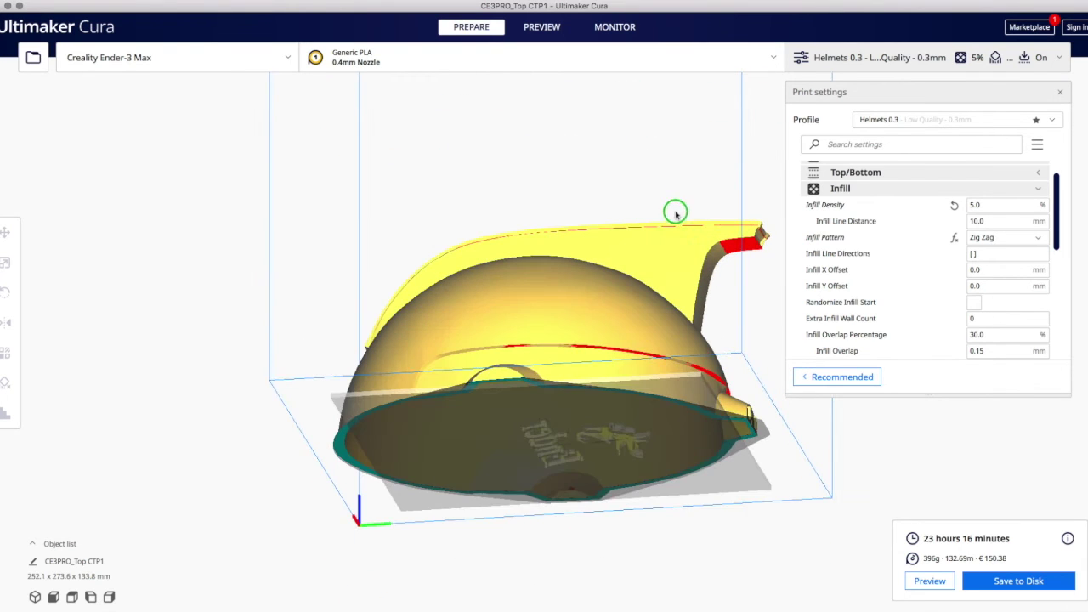
click(903, 191)
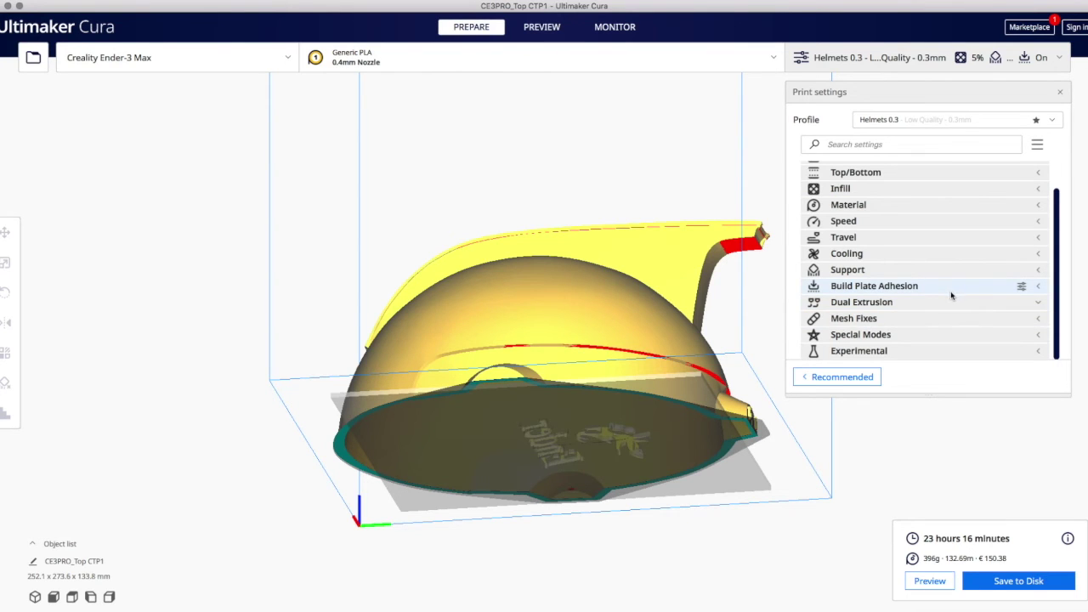
click(917, 270)
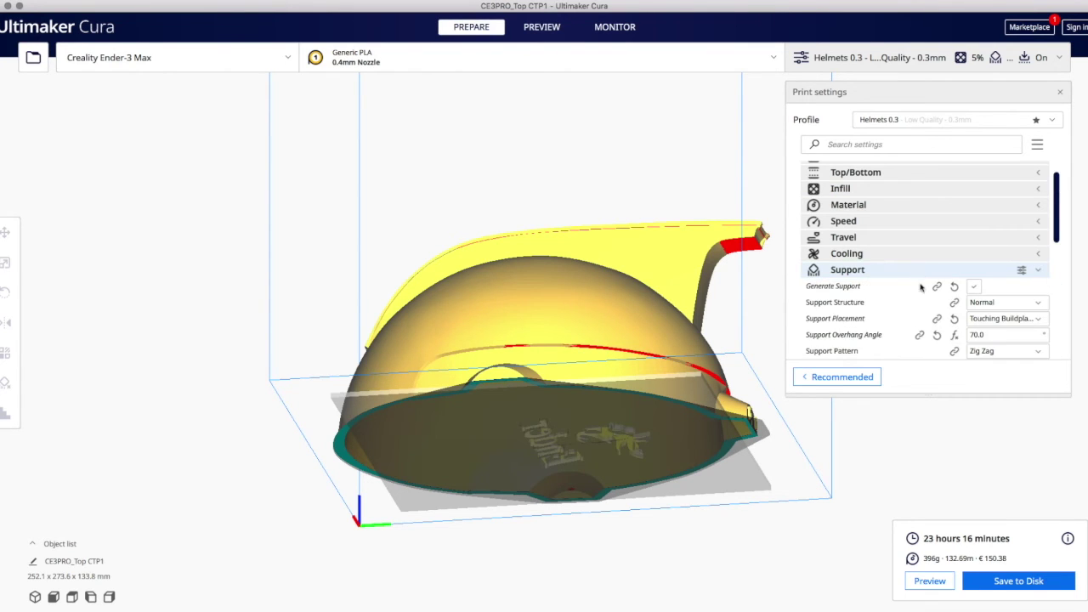
click(975, 288)
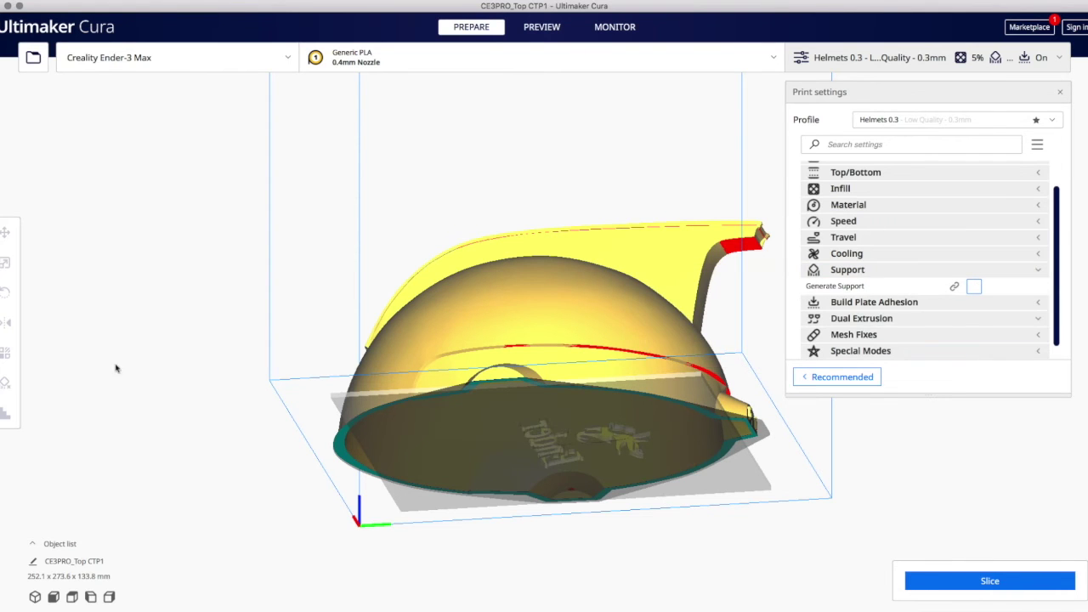
- Place a row of 5 mm cube custom supports under the red overhang line along the dome's side
click(472, 337)
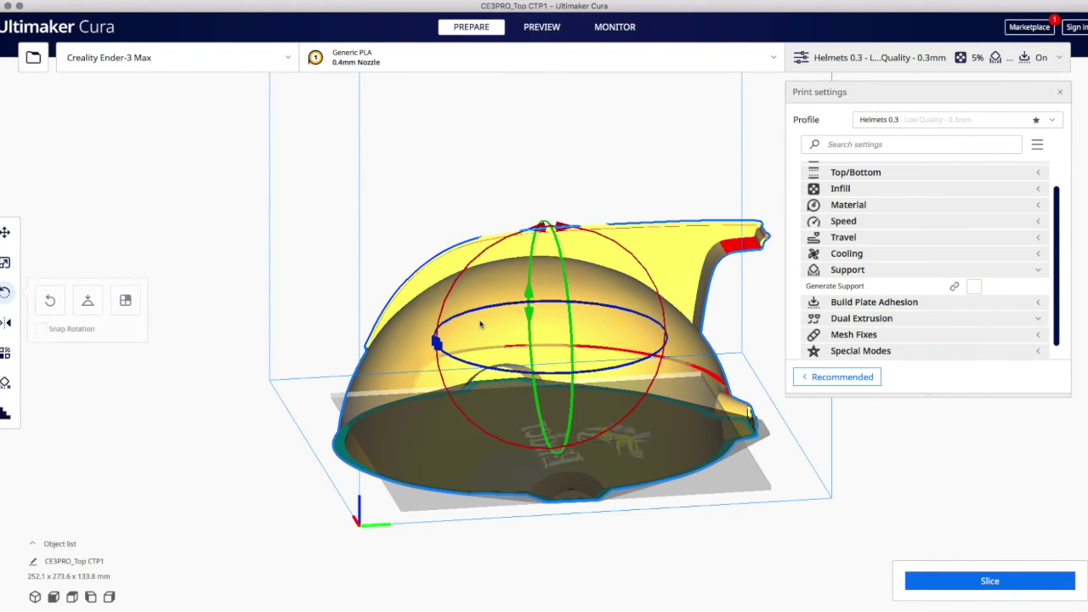
click(5, 414)
drag(75, 416, 35, 415)
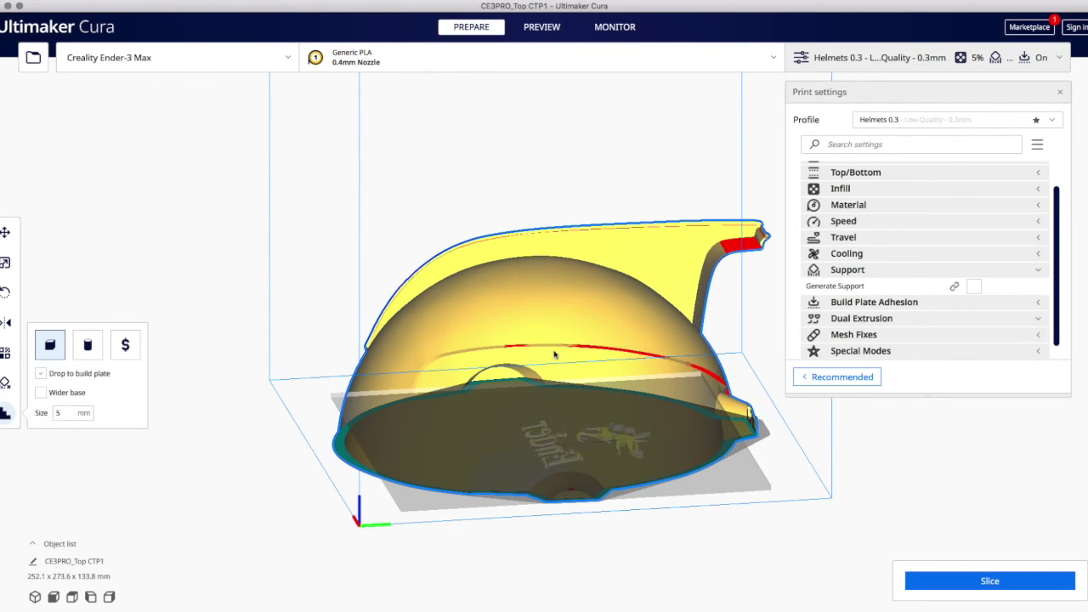
click(584, 351)
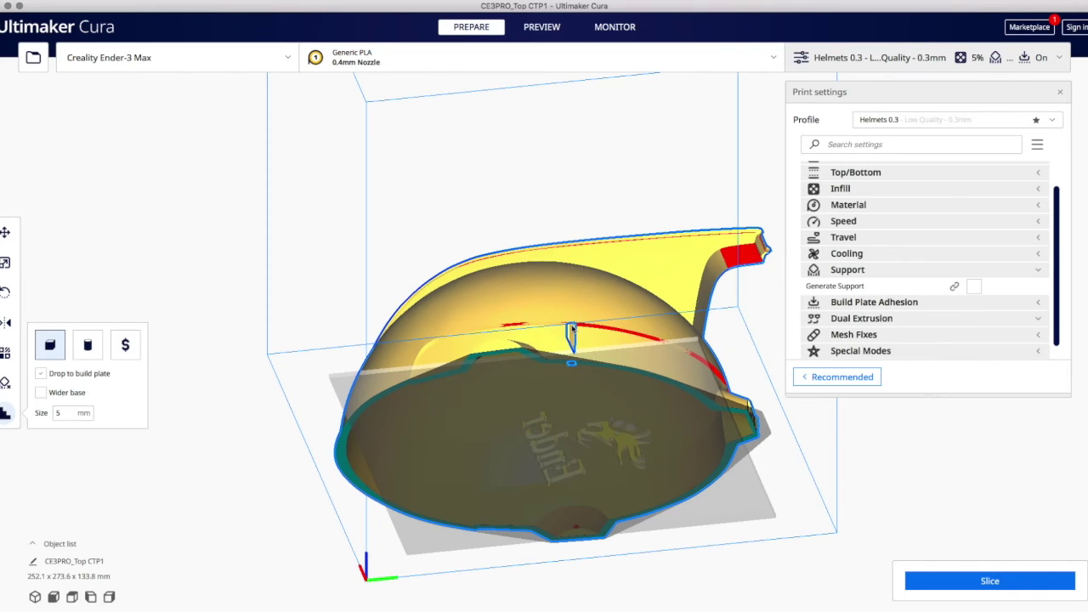
click(582, 330)
click(588, 331)
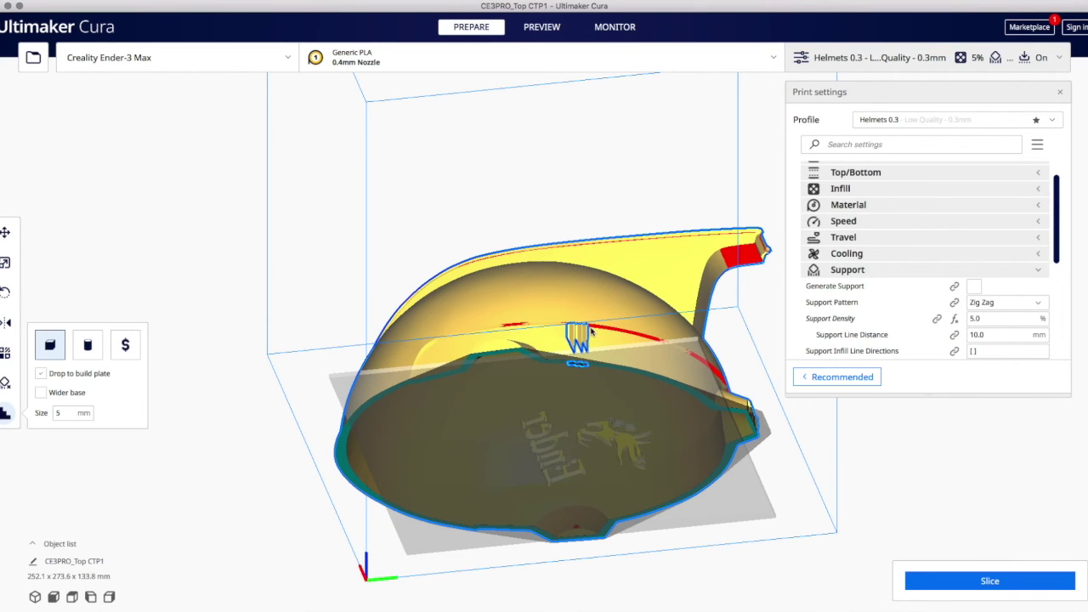
click(595, 332)
click(602, 331)
click(606, 331)
click(614, 331)
right_drag(609, 189, 603, 238)
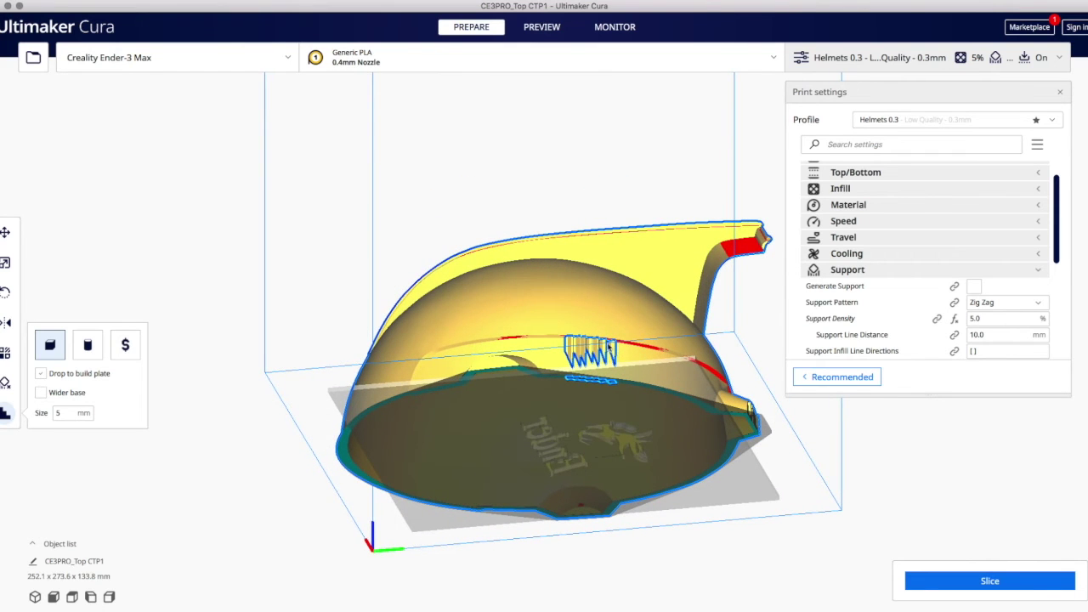
- Remove the custom support cubes from under the dome's side overhang line
right_drag(702, 473, 704, 442)
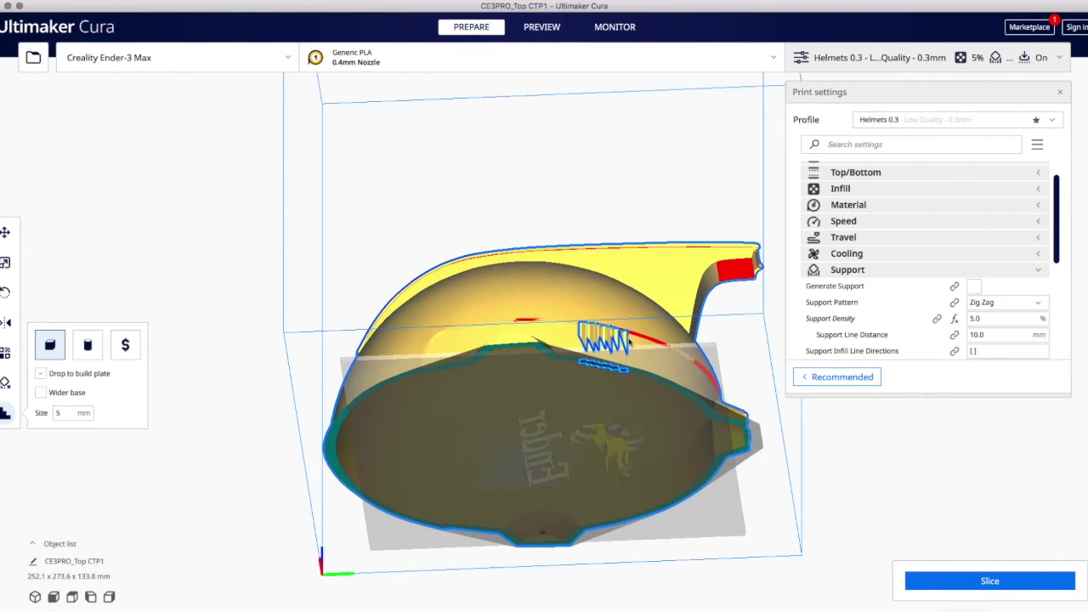
click(611, 334)
click(597, 334)
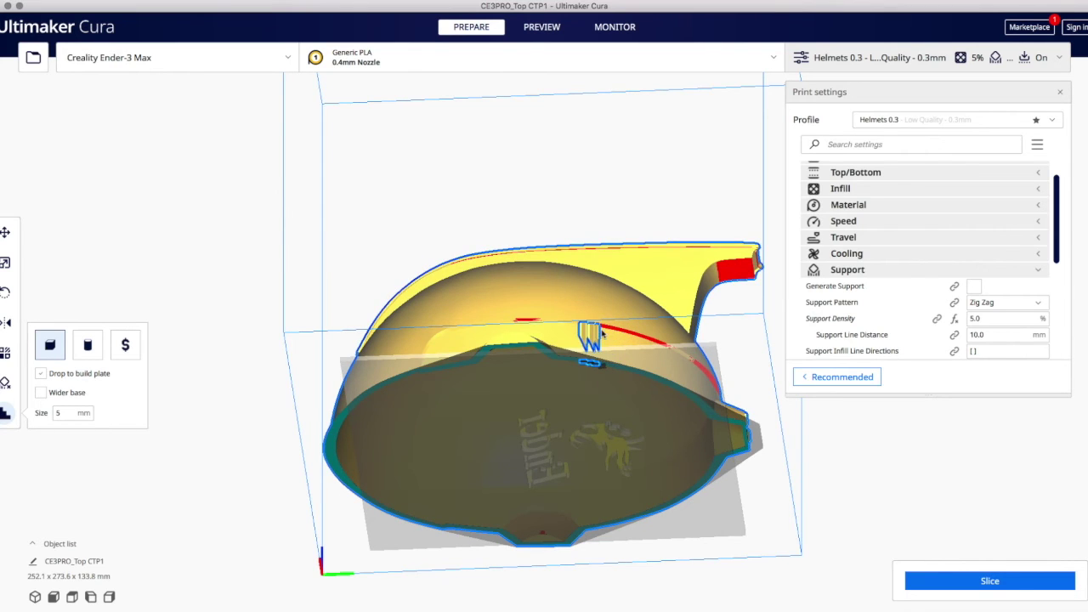
click(587, 333)
click(588, 334)
click(598, 339)
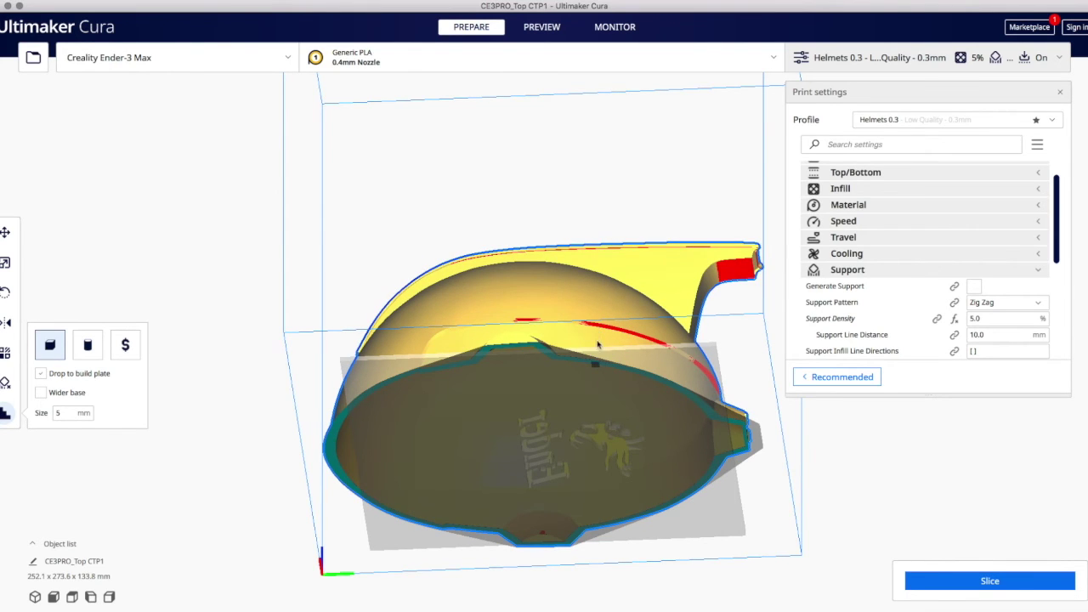
- Turn Generate Support back on and place a support blocker on the red overhang area inside the dome
click(973, 286)
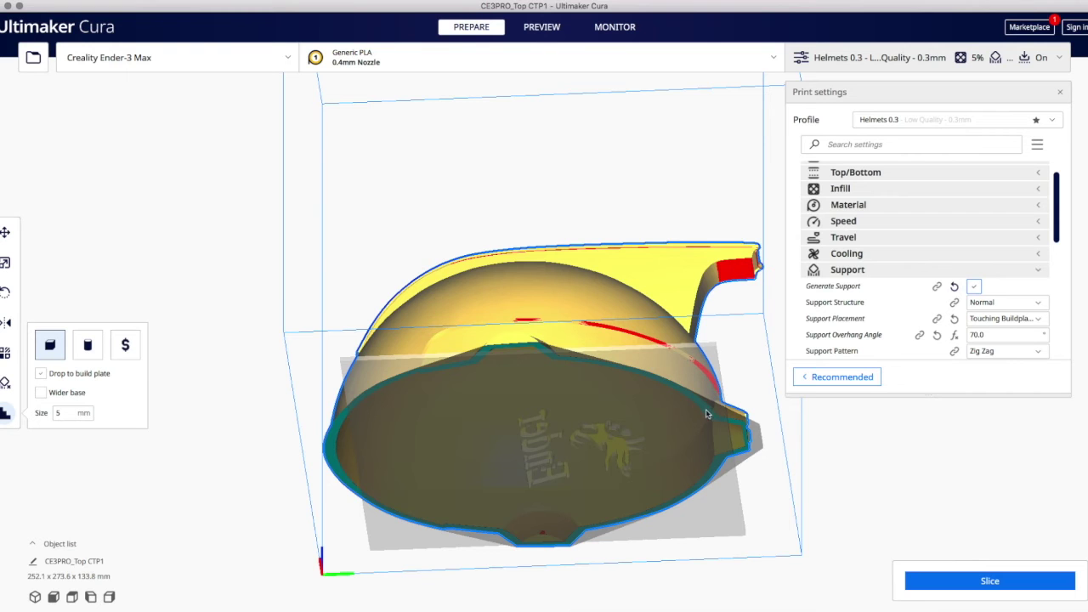
right_drag(732, 342, 715, 281)
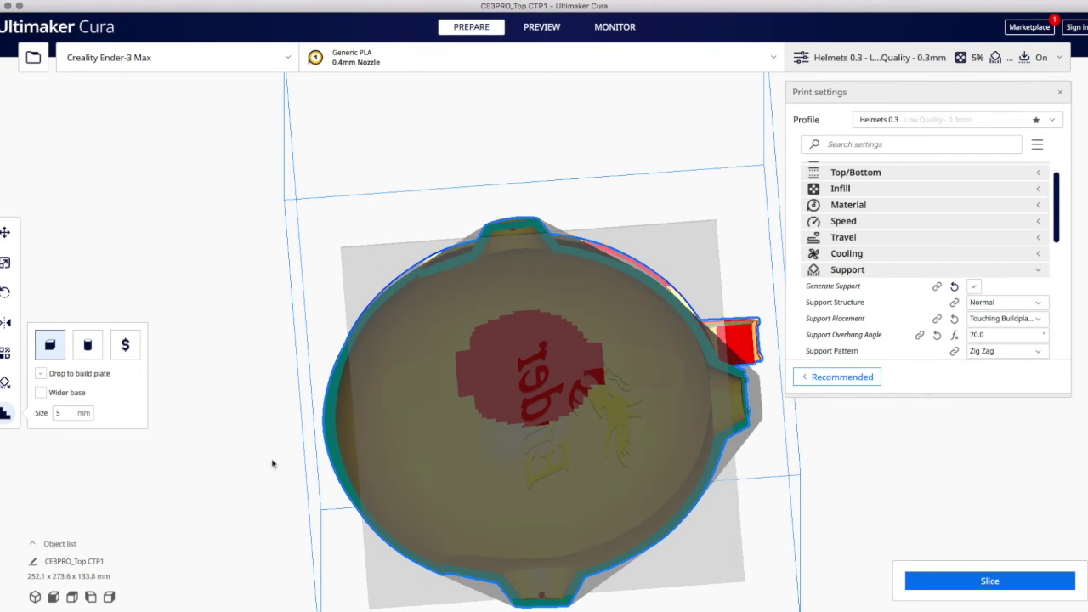
click(6, 383)
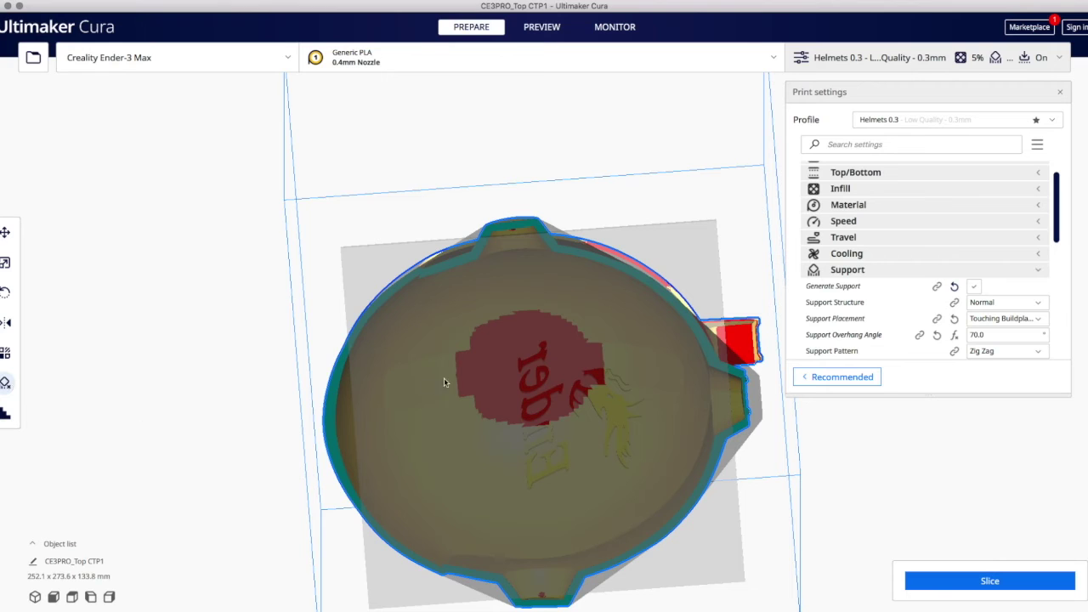
click(524, 369)
- Scale the support blocker uniformly to about 110 mm and check that it covers the dome's inner overhang
click(5, 263)
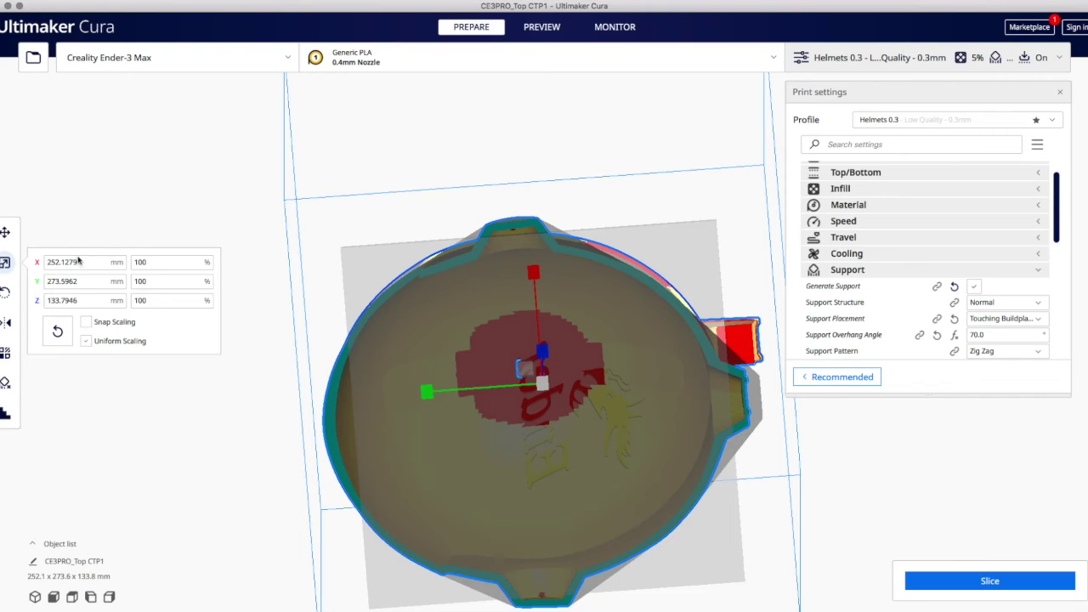
click(349, 210)
click(524, 373)
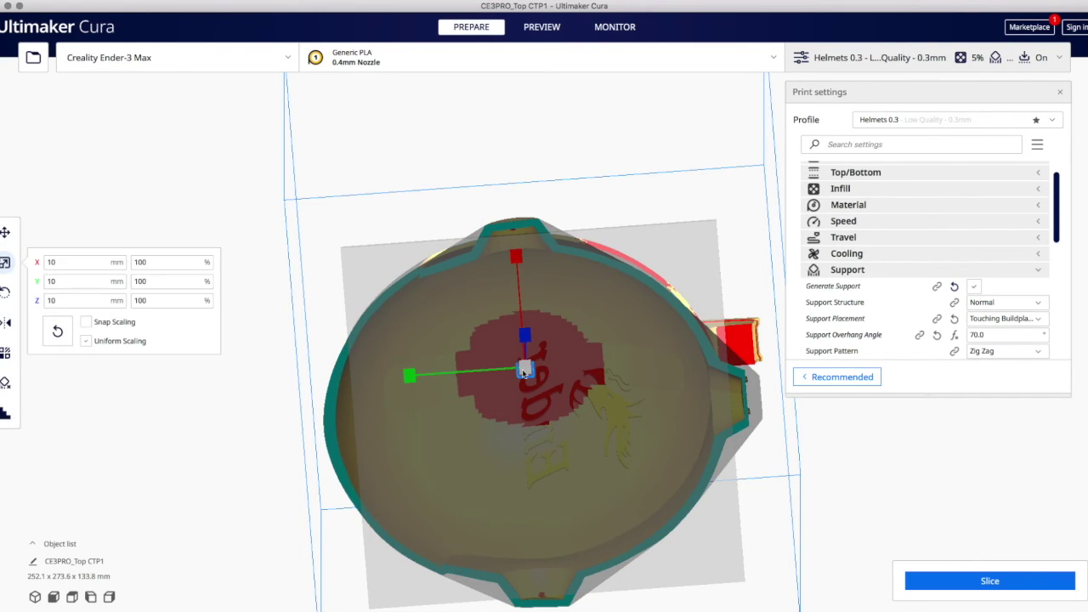
drag(411, 379, 211, 456)
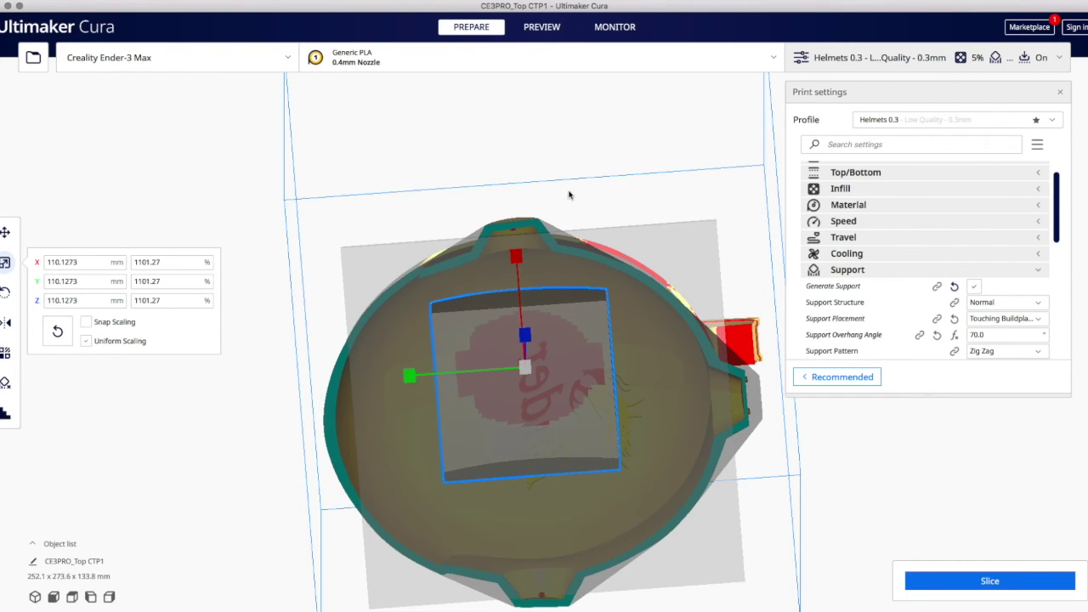
right_drag(571, 194, 649, 154)
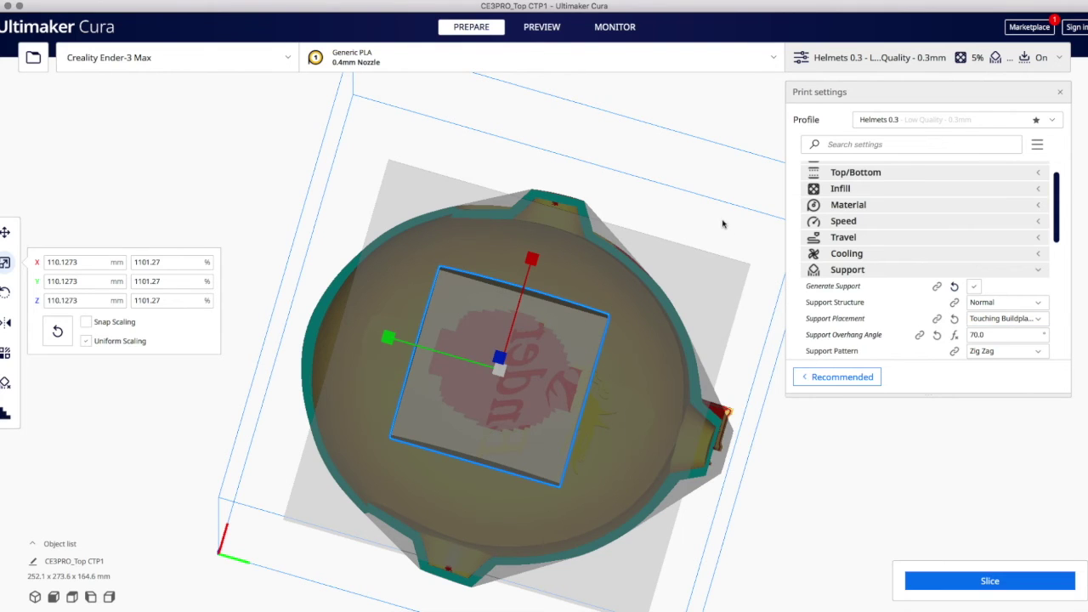
right_drag(667, 202, 597, 316)
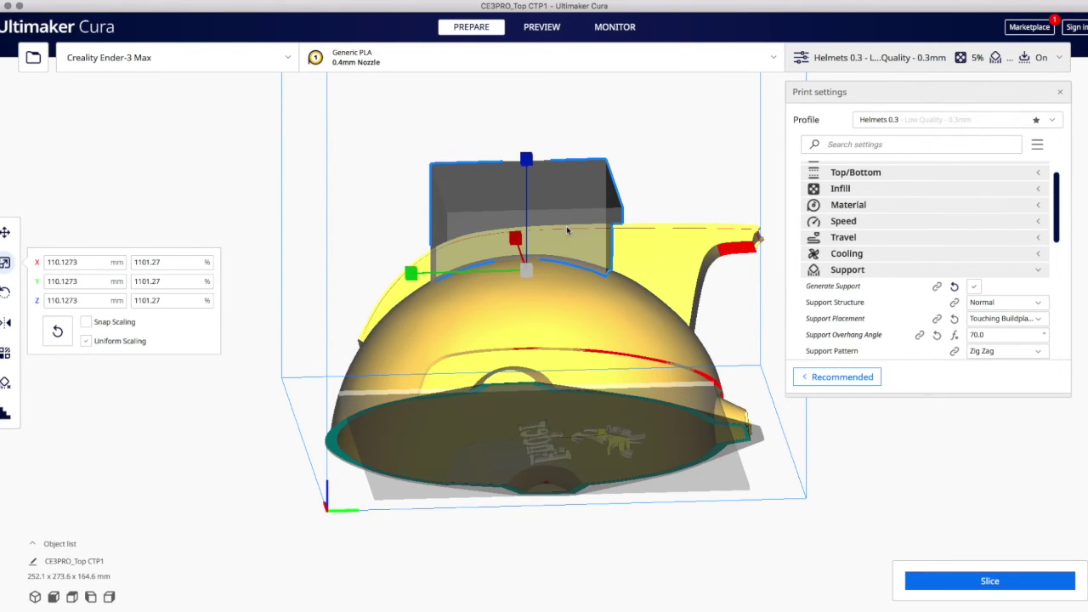
right_drag(655, 195, 668, 142)
right_drag(660, 211, 673, 193)
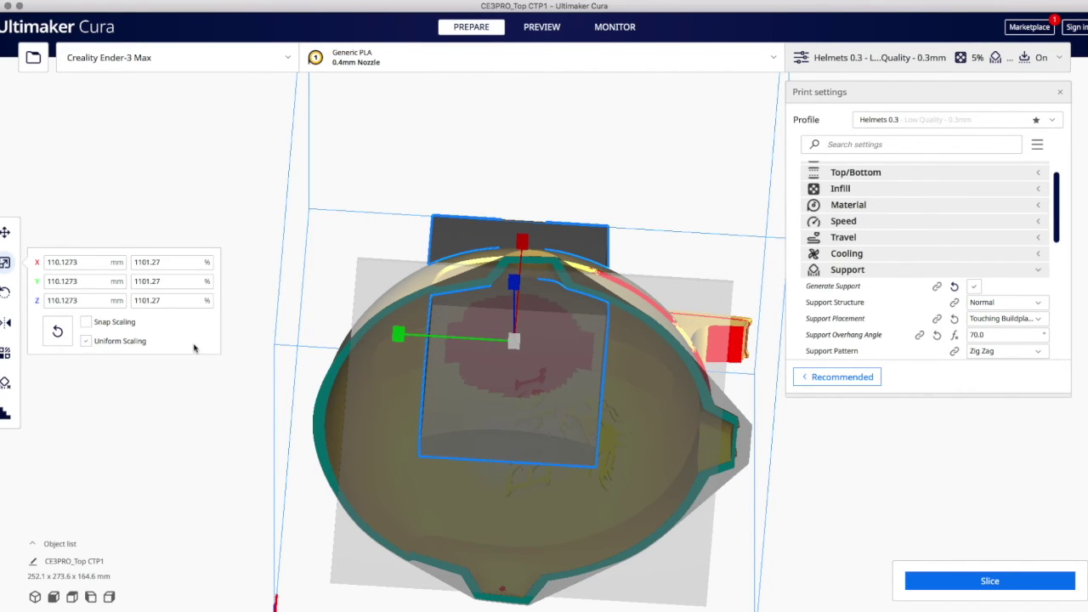
- Turn off uniform scaling and resize the blocker to about 119 mm in X, 116 mm in Y and 96 mm in Z
click(86, 341)
drag(387, 333, 385, 334)
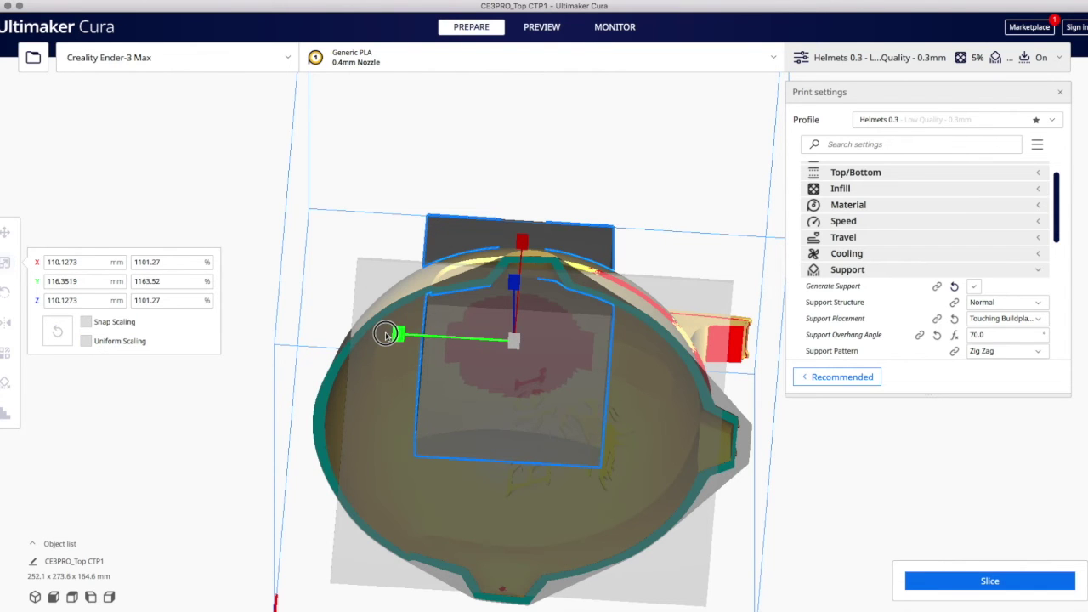
right_drag(386, 232, 392, 302)
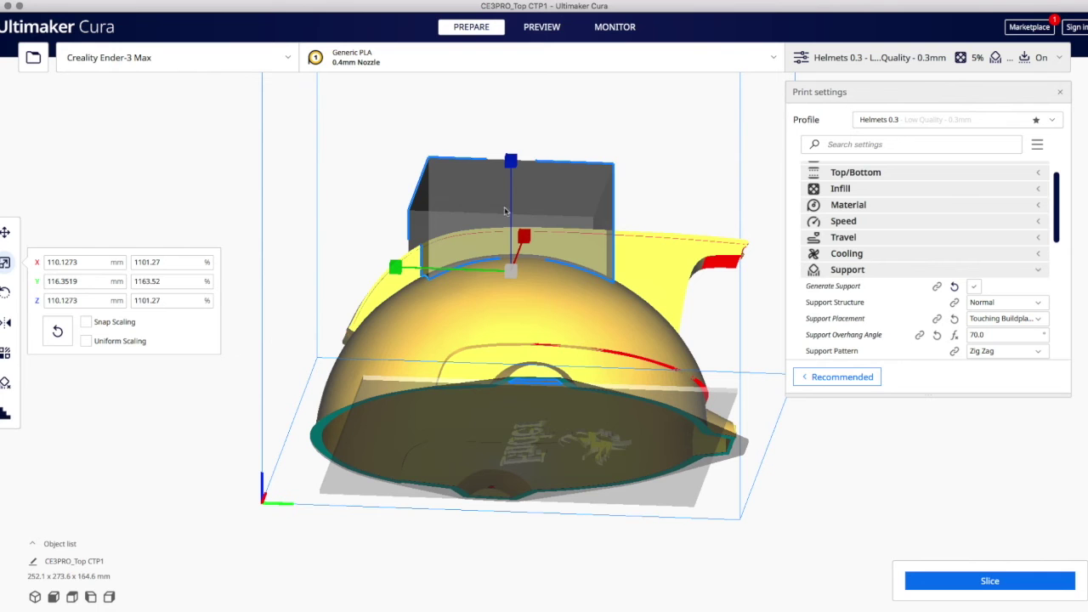
drag(511, 162, 513, 185)
drag(525, 238, 528, 231)
right_drag(536, 268, 638, 277)
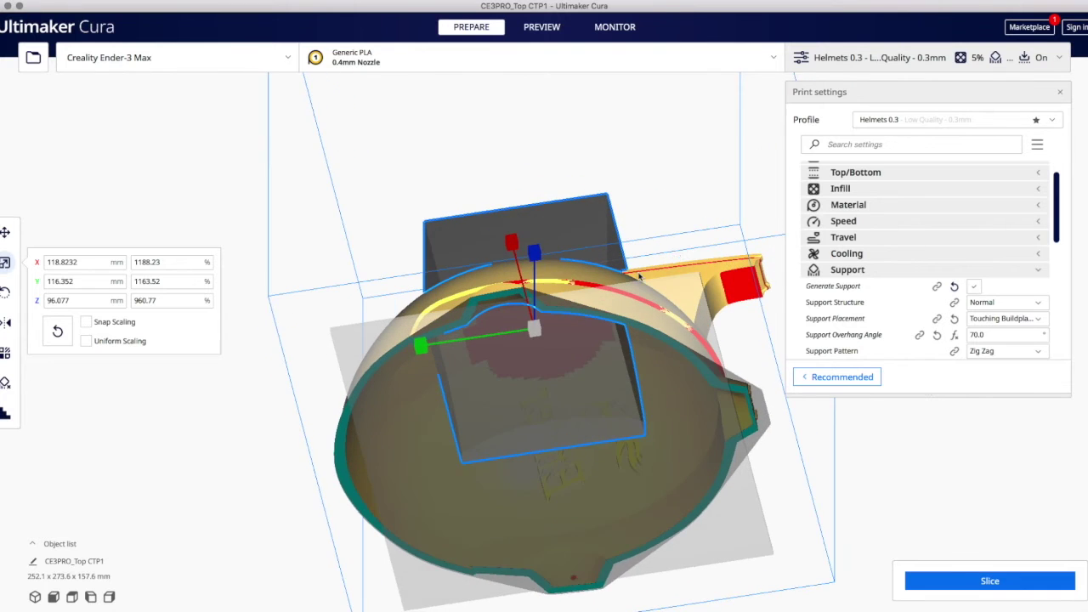
- Place a row of small support blockers along one side of the fin's upper edge, from the large blocker to the rear tip
scroll(677, 257, up, 3)
mouse_move(717, 261)
right_down()
mouse_move(615, 256)
mouse_move(666, 260)
mouse_move(705, 284)
mouse_move(717, 277)
right_up()
click(5, 384)
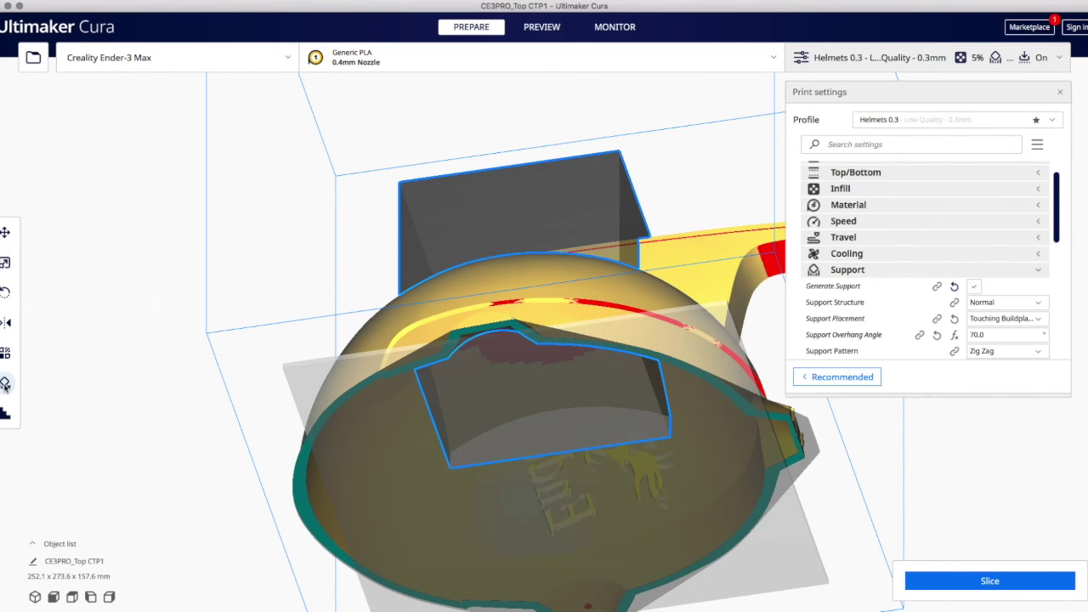
click(645, 247)
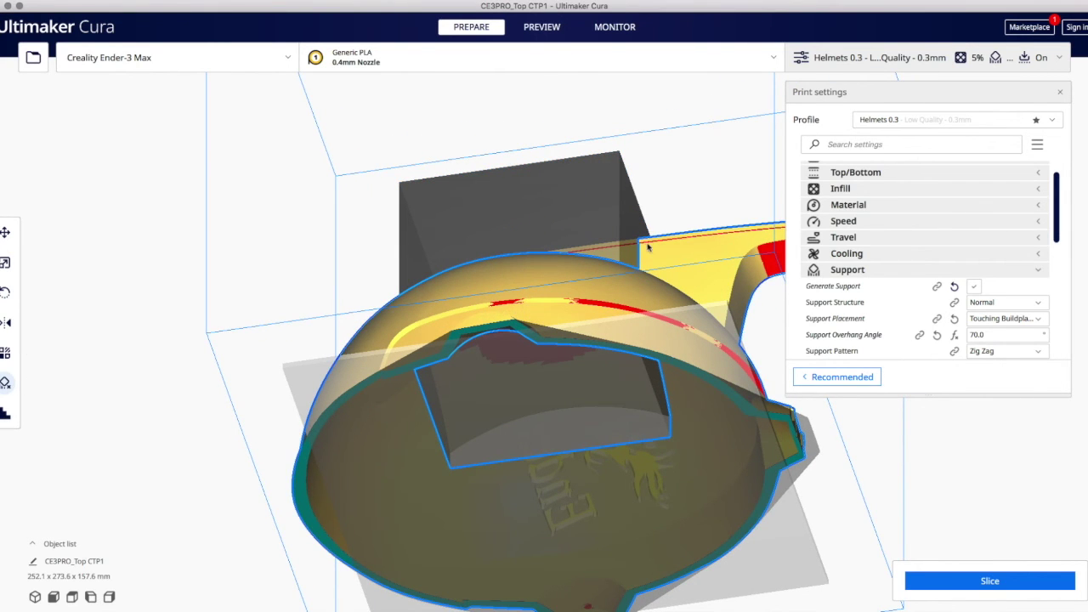
click(645, 247)
click(662, 242)
click(678, 238)
click(691, 237)
click(710, 233)
click(728, 233)
click(730, 236)
right_drag(730, 236, 657, 266)
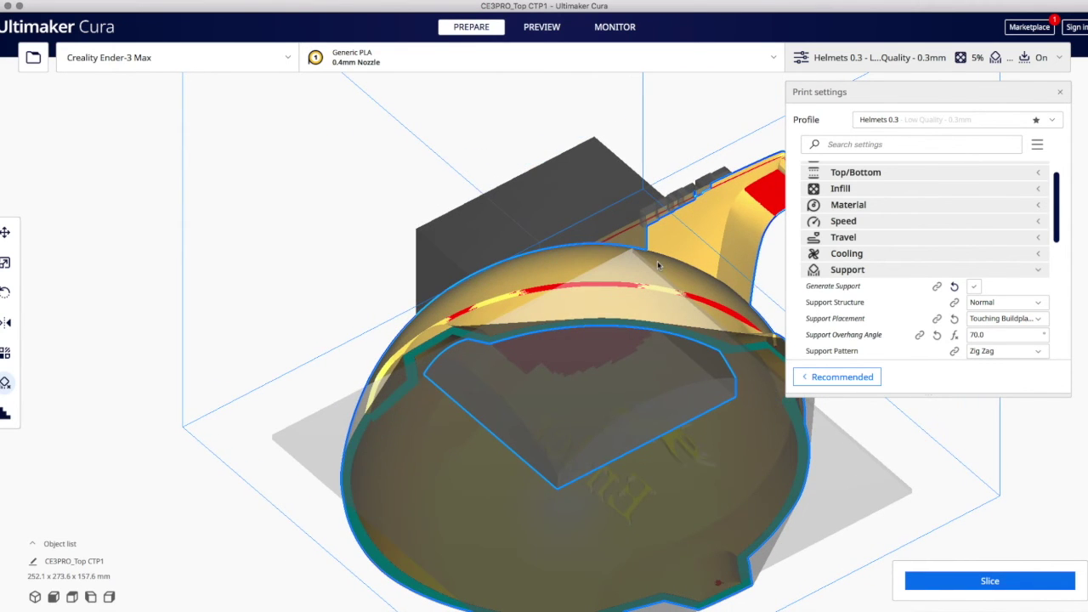
click(674, 323)
click(441, 415)
middle_drag(514, 112, 417, 167)
click(636, 240)
click(642, 233)
click(654, 227)
click(666, 222)
click(680, 219)
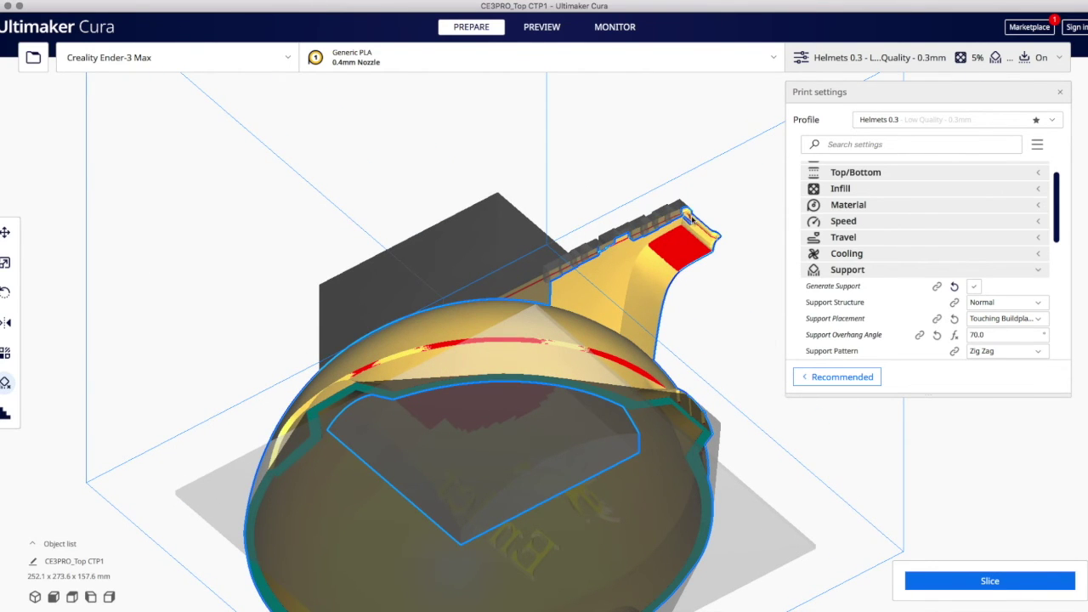
- Place a matching row of small support blockers along the opposite side of the fin's upper edge
right_drag(708, 224, 594, 217)
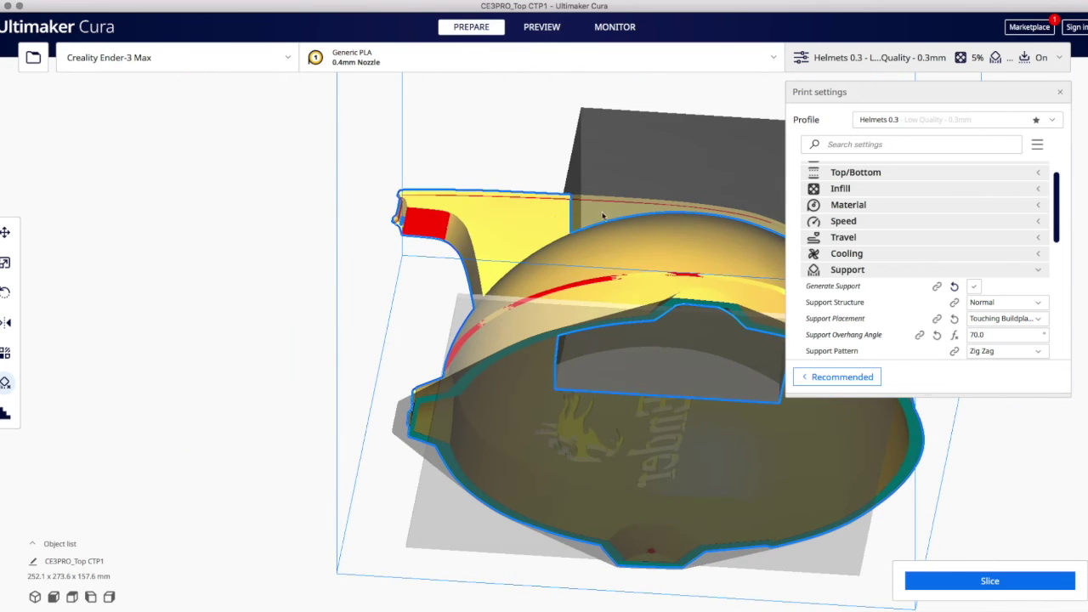
click(562, 198)
click(545, 198)
click(529, 197)
click(498, 197)
click(490, 197)
click(478, 197)
click(464, 197)
click(443, 197)
click(421, 197)
click(404, 195)
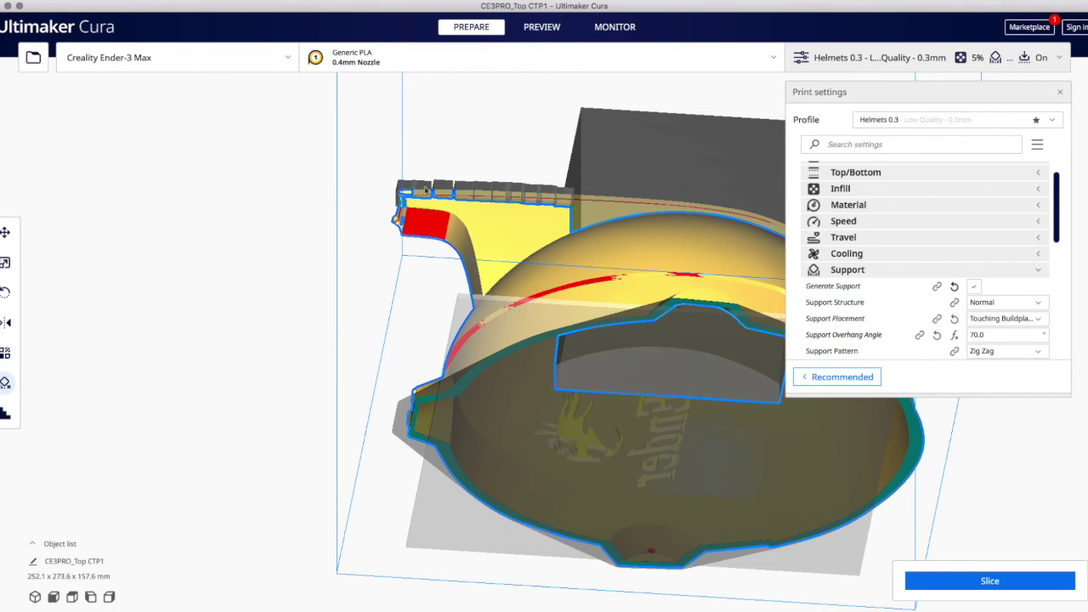
- Inspect the blockers around the dome and fin, collapse the Support settings, and slice the piece
right_drag(520, 170, 289, 176)
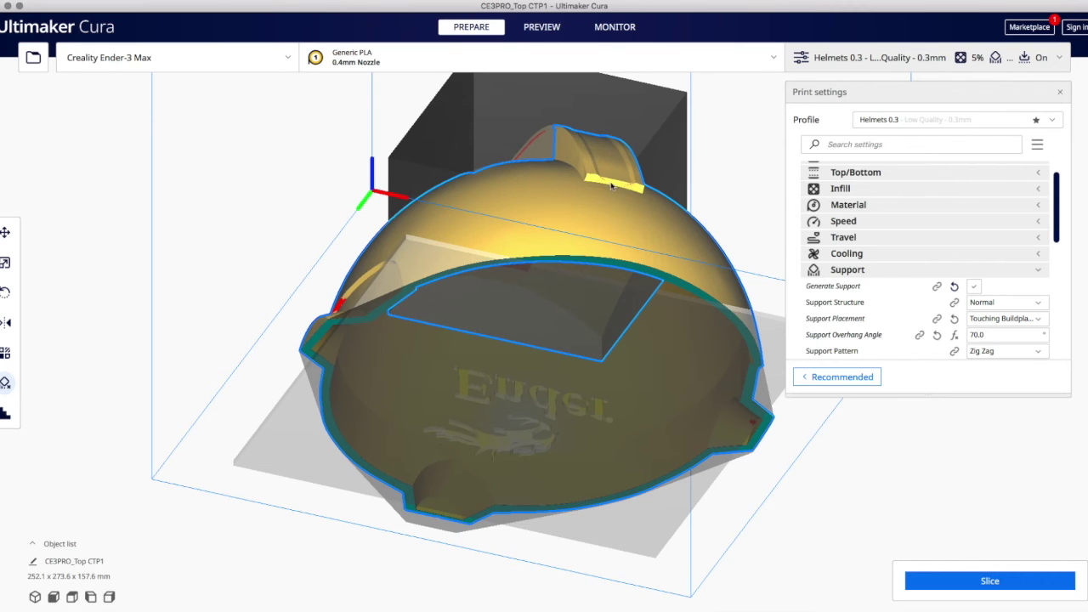
right_drag(699, 170, 672, 340)
right_drag(443, 353, 680, 296)
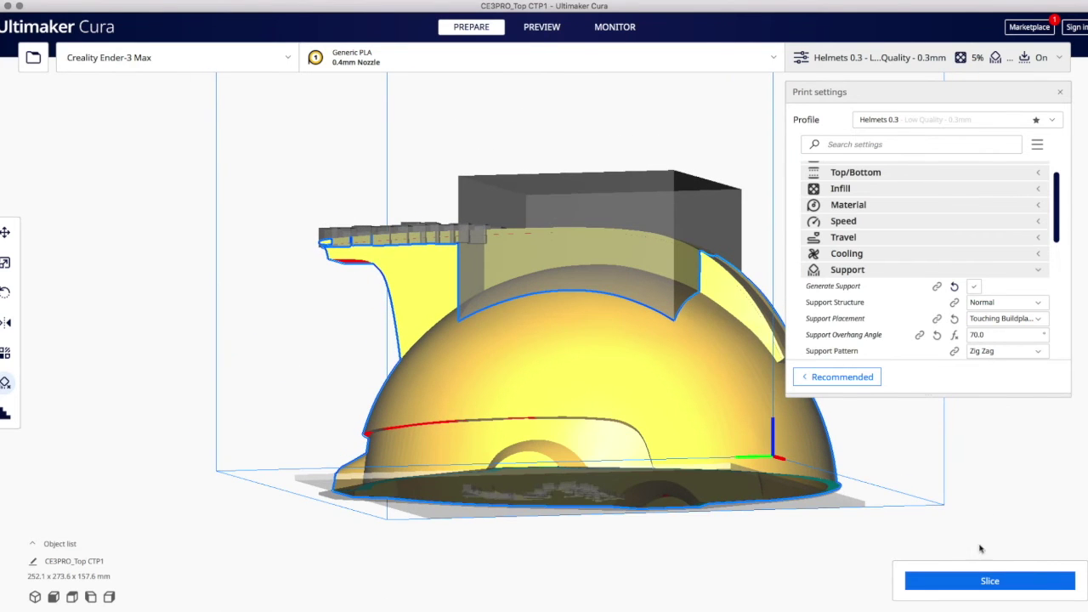
click(973, 287)
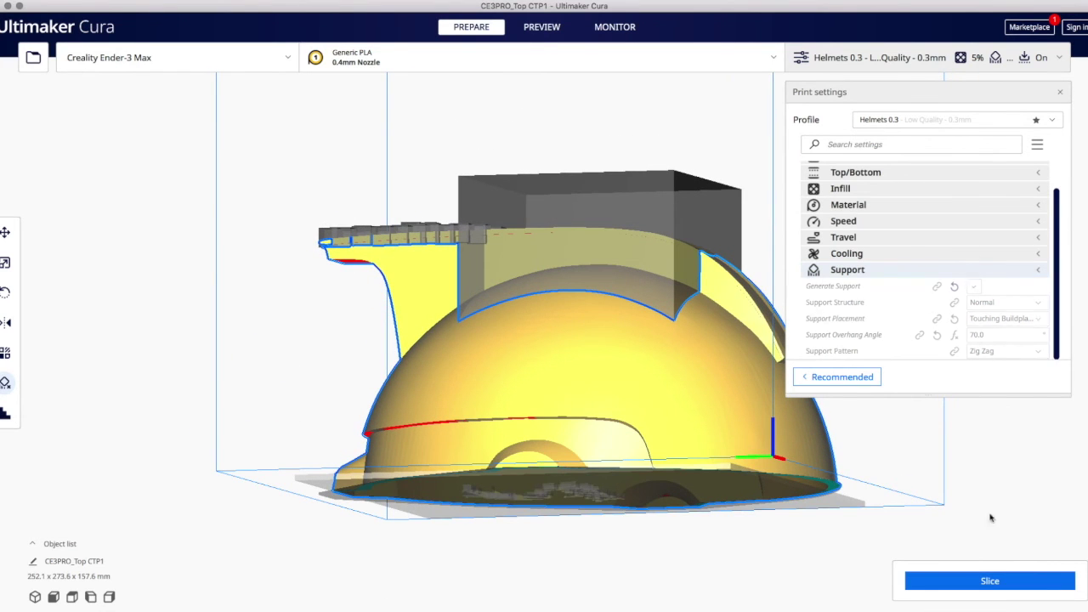
click(987, 583)
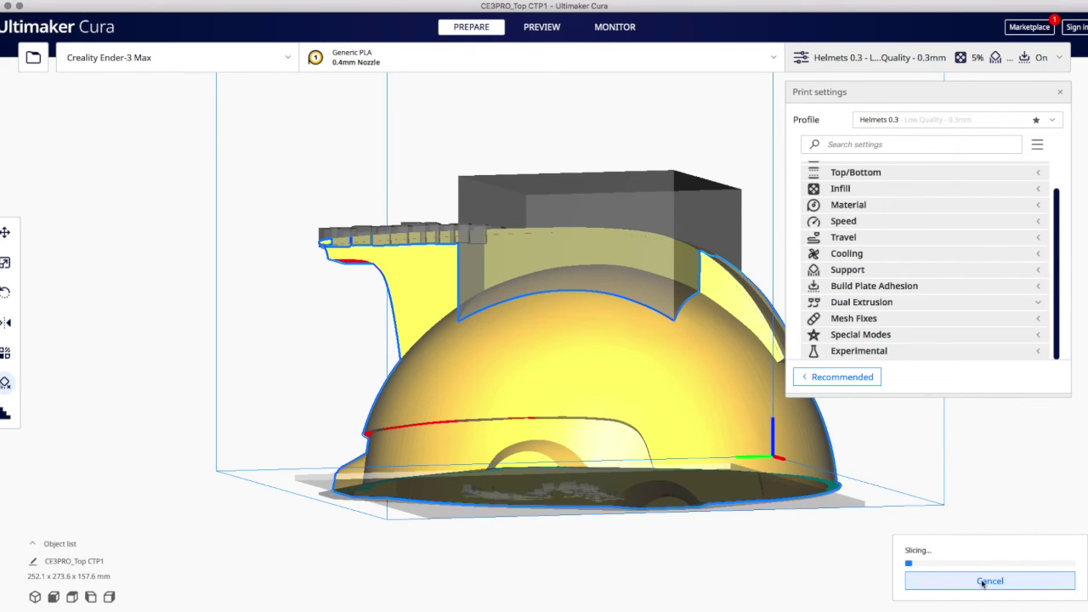
- Switch to the Untitled 25.rtf text document and add the line "19 hours 27 mins - 320g" under the Dome notes
mouse_move(346, 606)
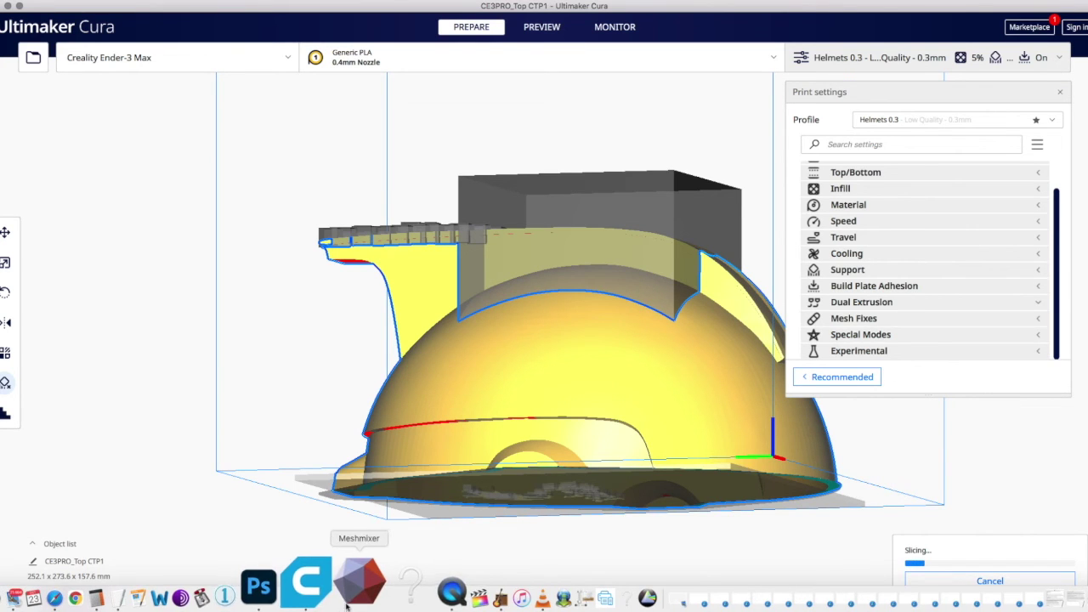
click(188, 585)
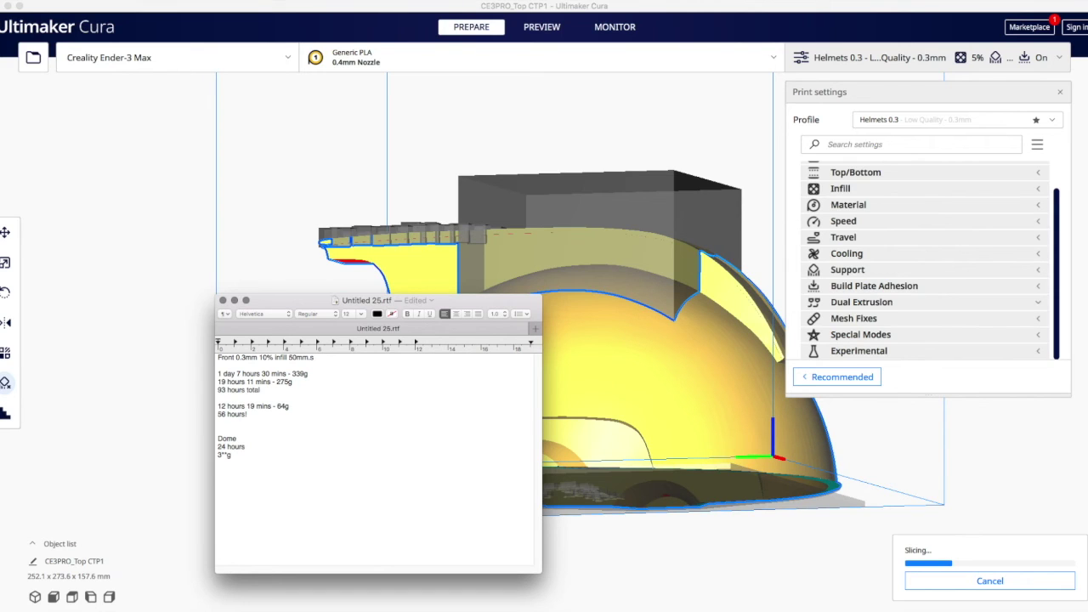
key(super+Tab)
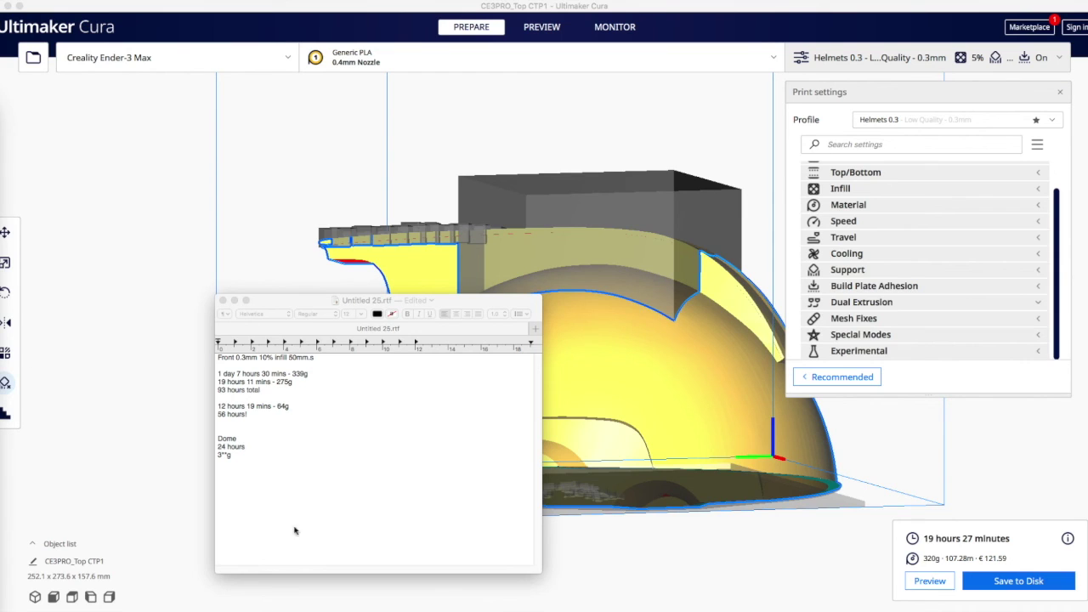
click(253, 449)
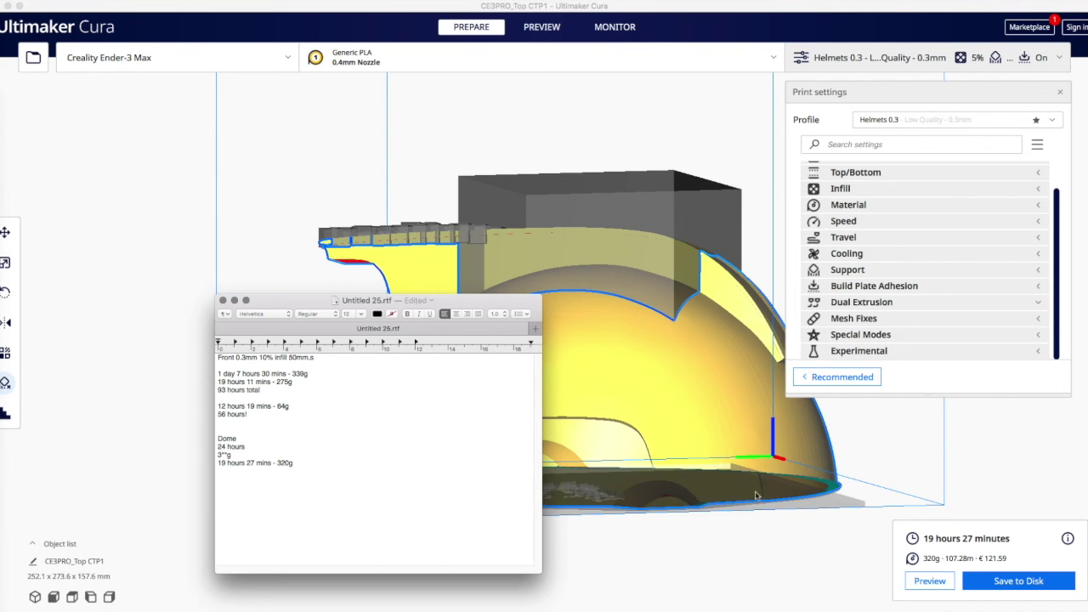
right_drag(706, 503, 695, 457)
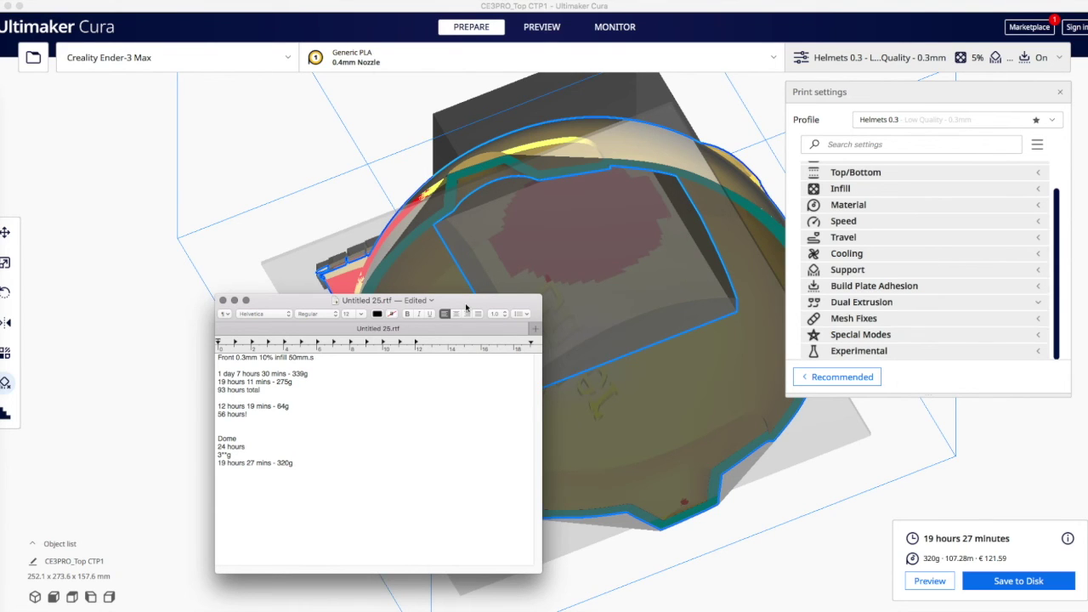
- Switch back to Ultimaker Cura and load Comm Link CTP1.stl from the Mine Split folder onto an empty build plate
drag(466, 308, 394, 312)
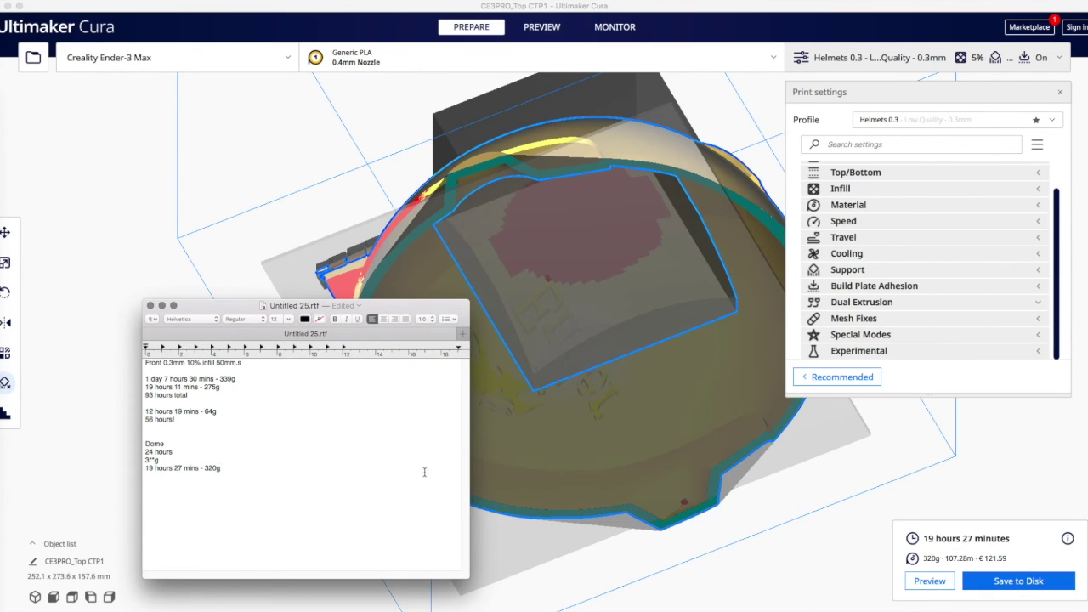
click(738, 113)
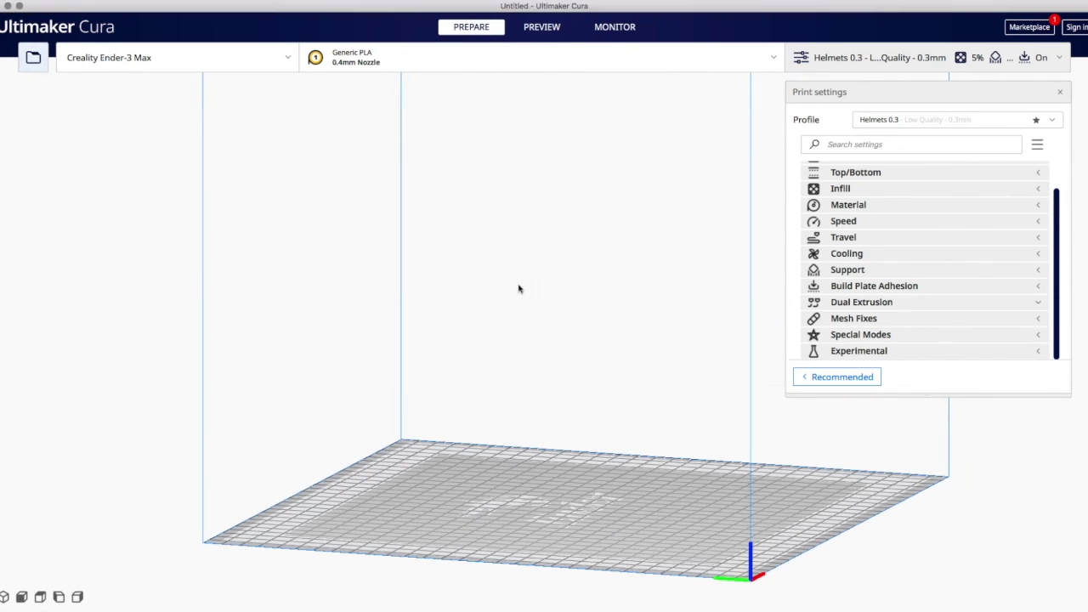
key(super+o)
click(218, 53)
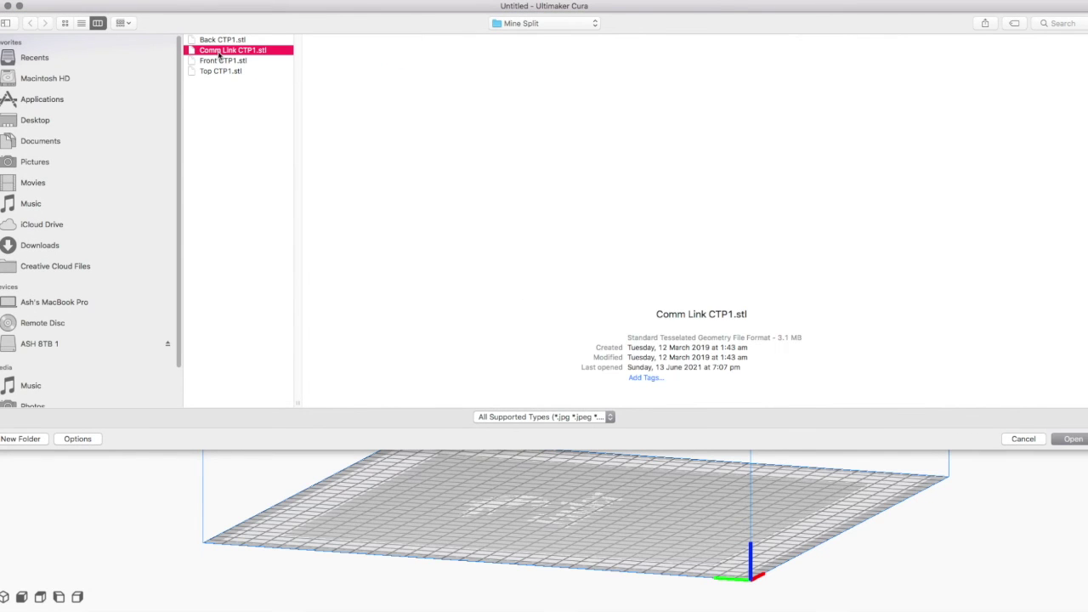
click(1066, 442)
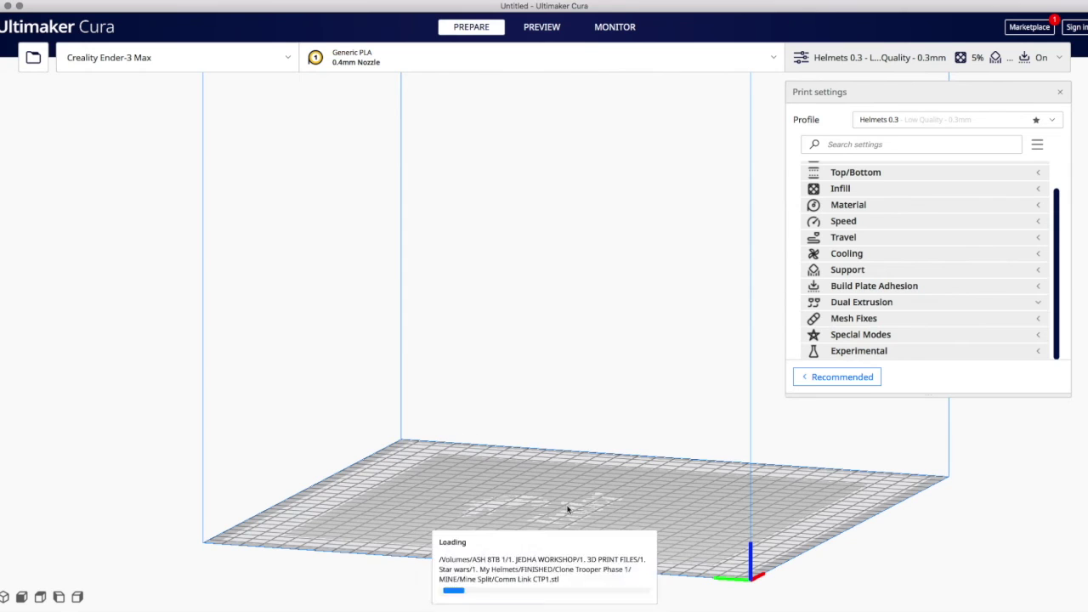
- Rotate the comm link model with Snap Rotation off so its flat face sits on the build plate
right_drag(618, 531, 643, 515)
click(597, 472)
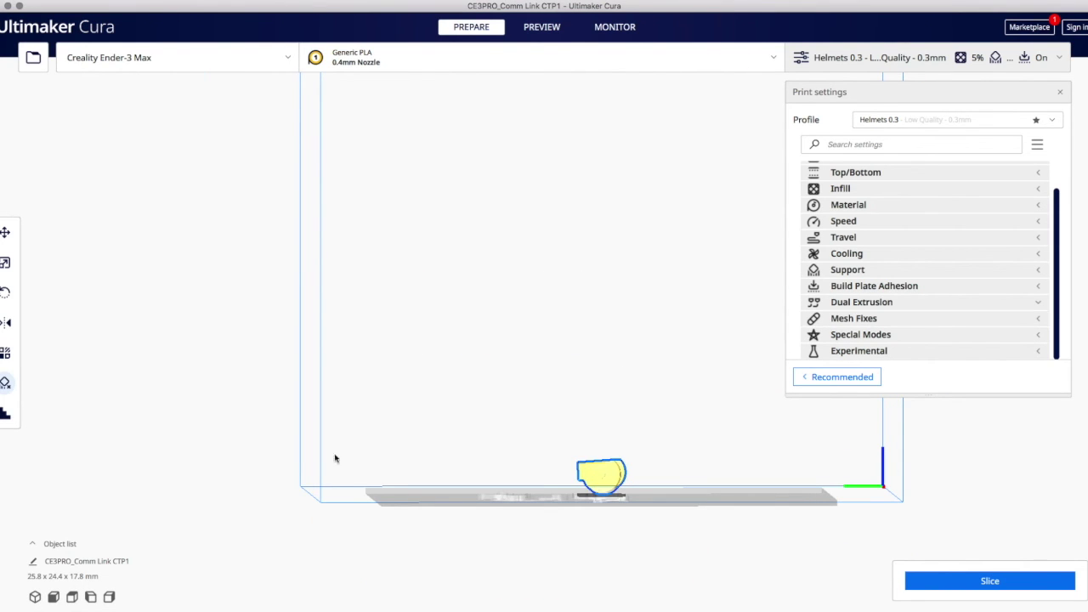
click(7, 292)
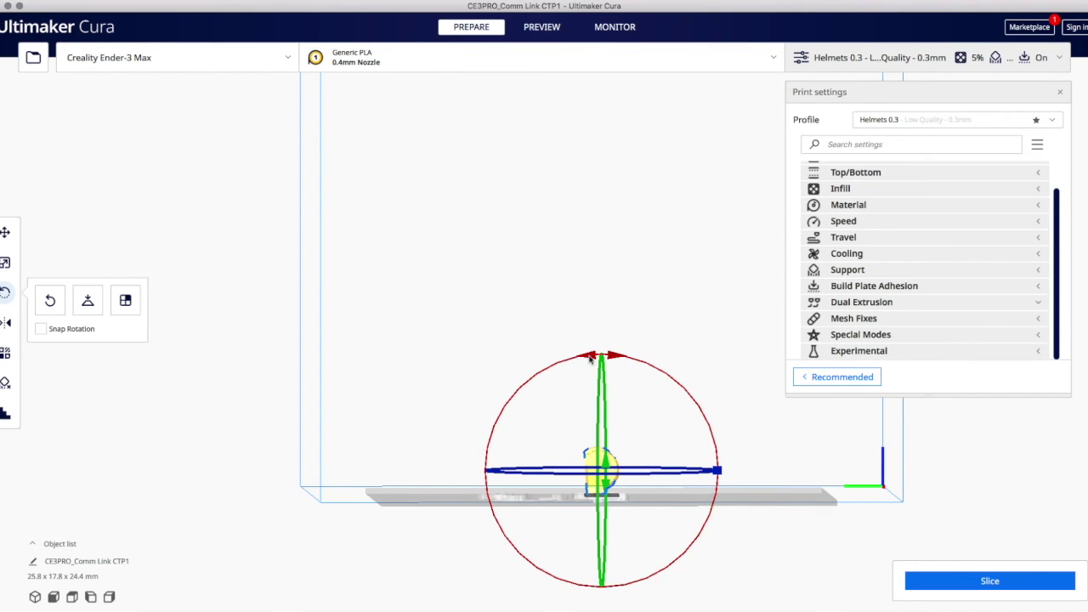
drag(590, 364, 592, 360)
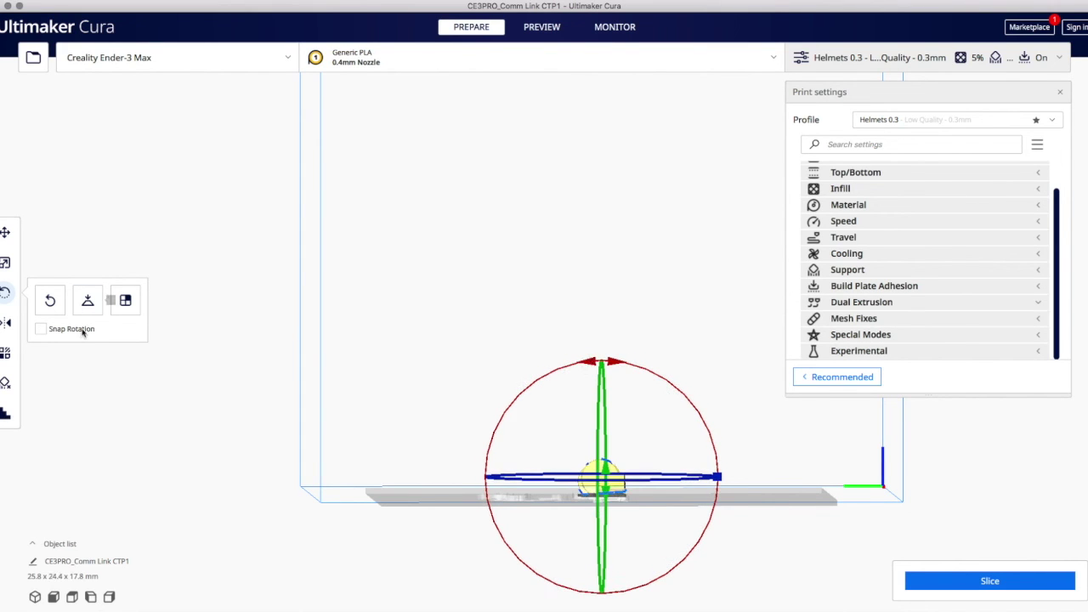
scroll(644, 519, up, 3)
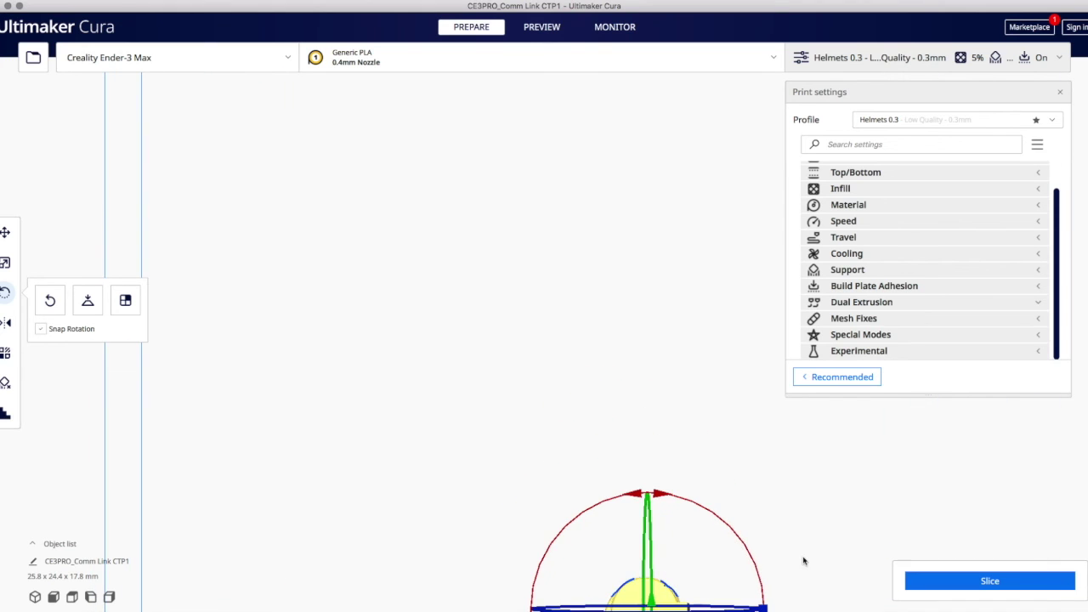
scroll(731, 459, down, 5)
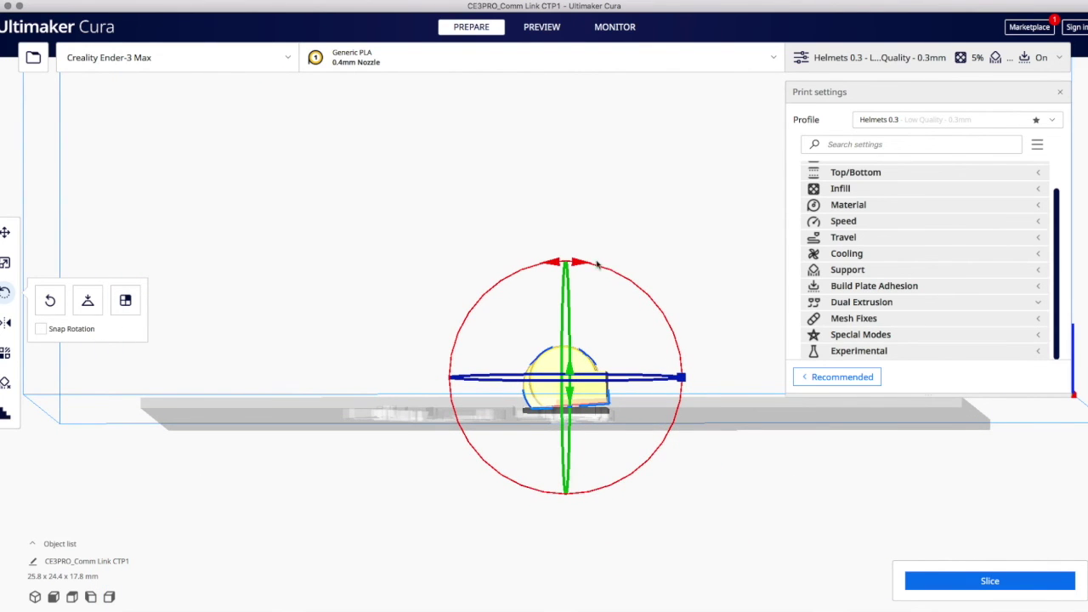
drag(576, 261, 577, 262)
click(6, 232)
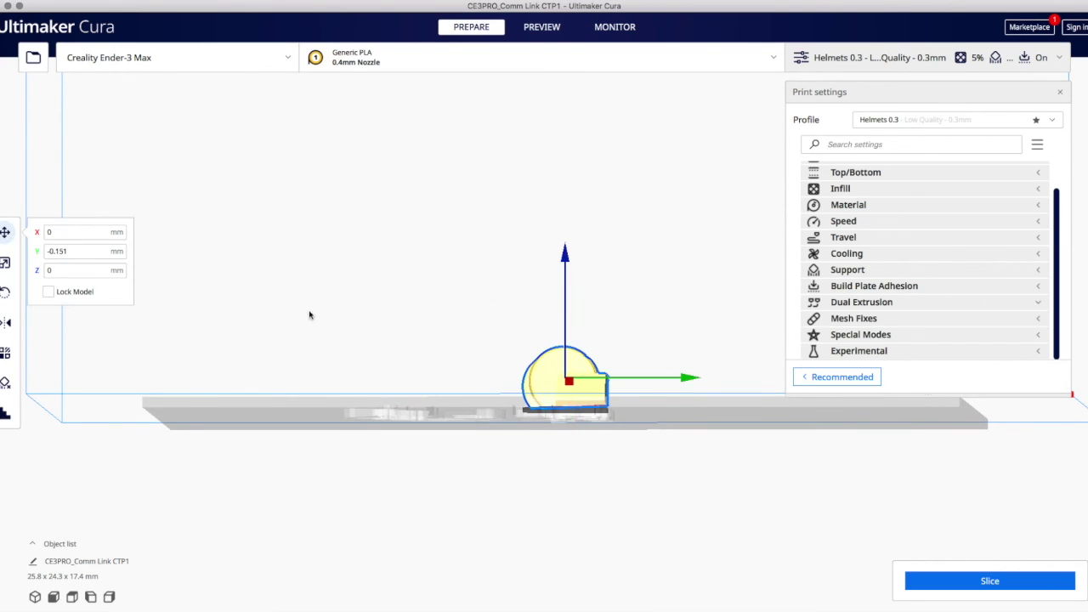
right_drag(647, 224, 611, 344)
scroll(632, 382, down, 5)
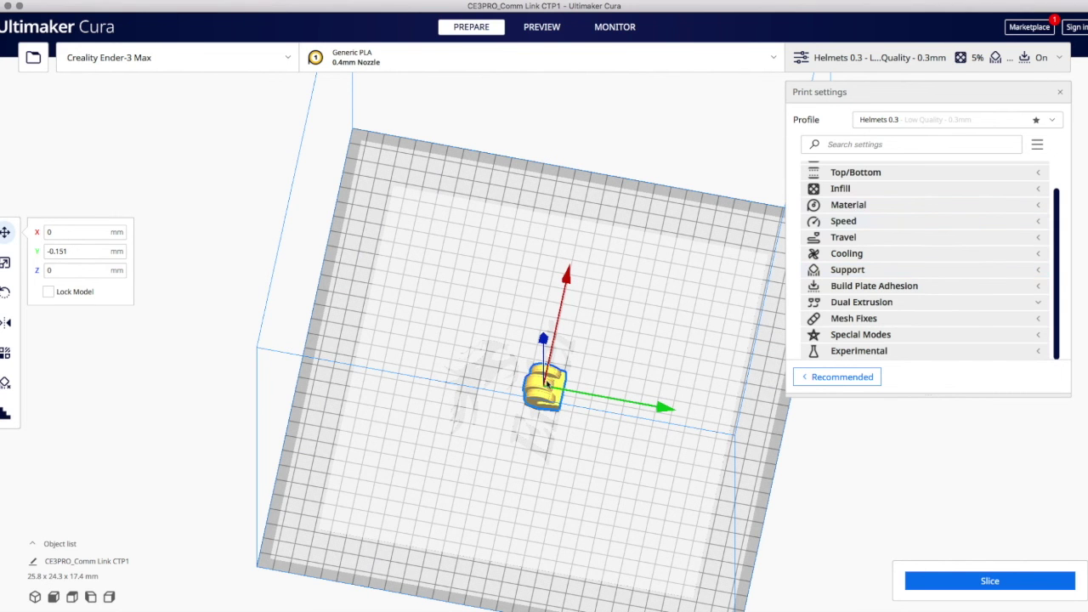
right_drag(553, 478, 470, 461)
right_drag(534, 475, 683, 405)
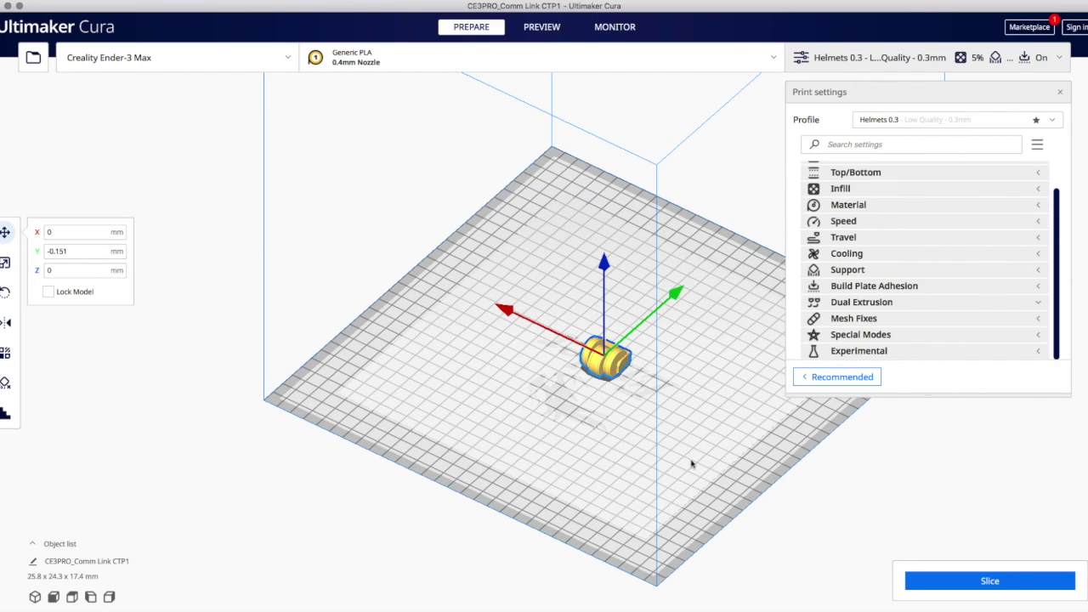
right_drag(690, 420, 610, 437)
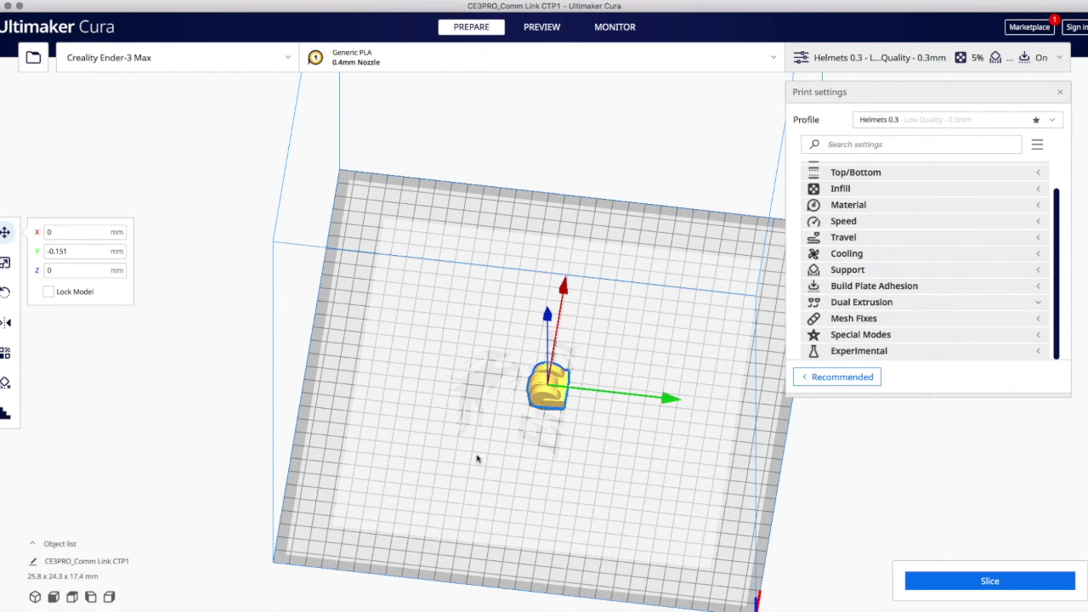
- Set the layer height in the Quality settings to 0.2 mm, and collapse the category
scroll(973, 240, up, 1)
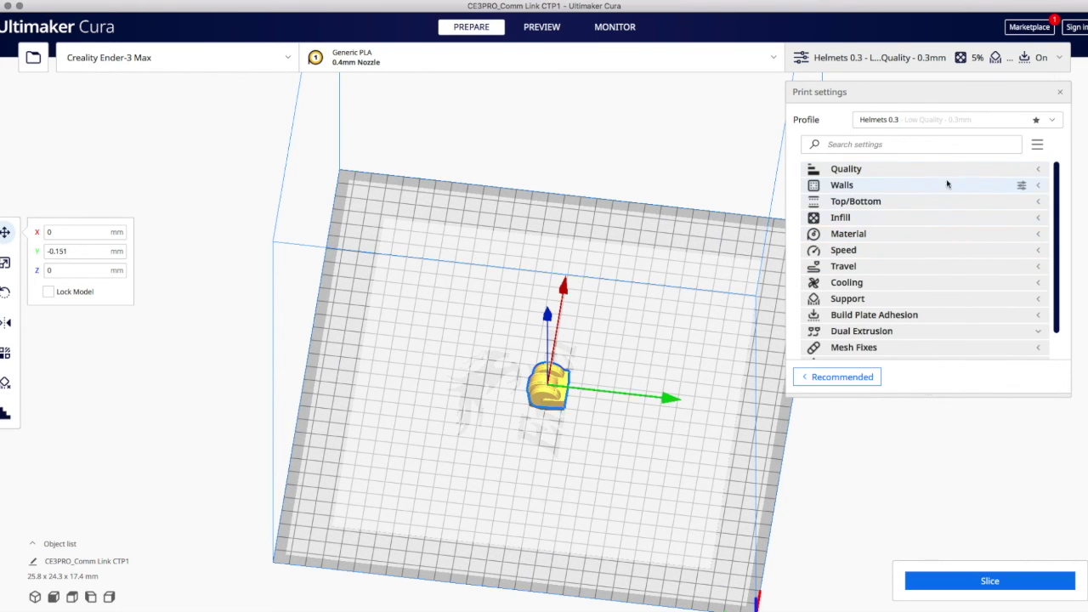
click(946, 173)
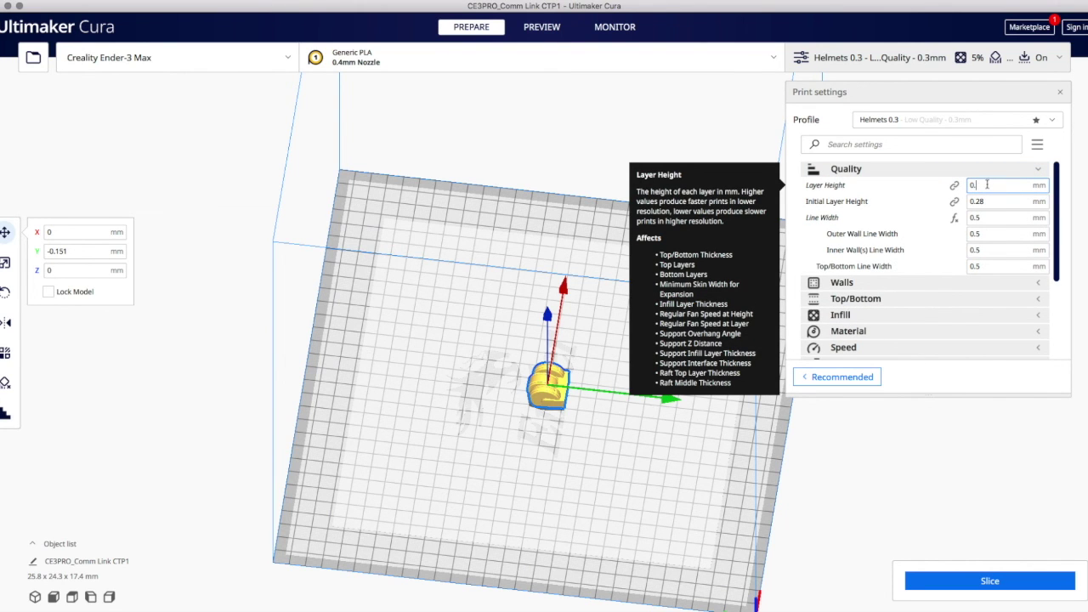
text(2)
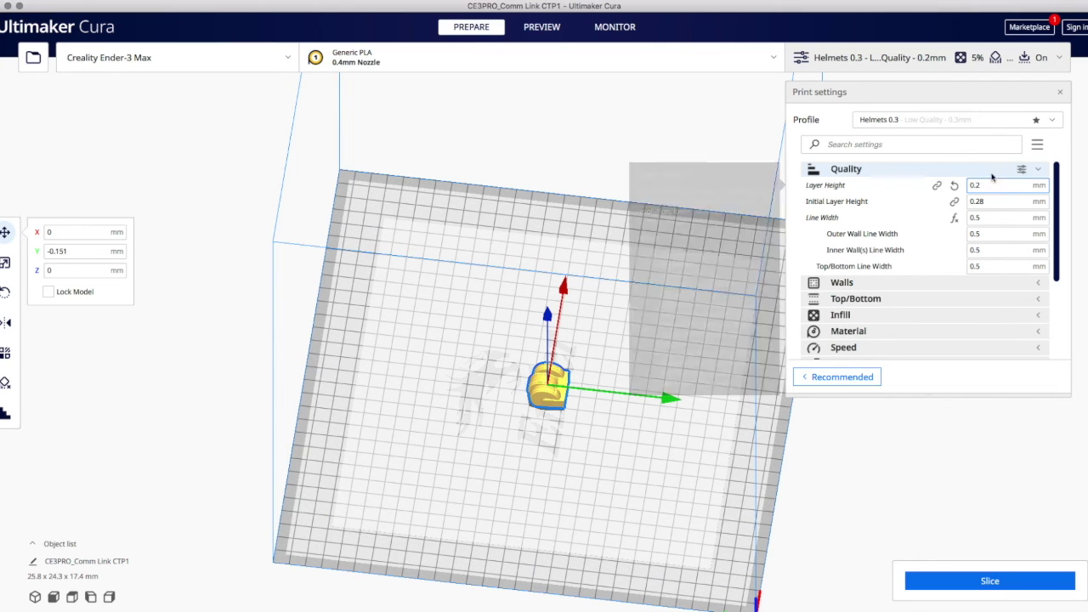
click(989, 170)
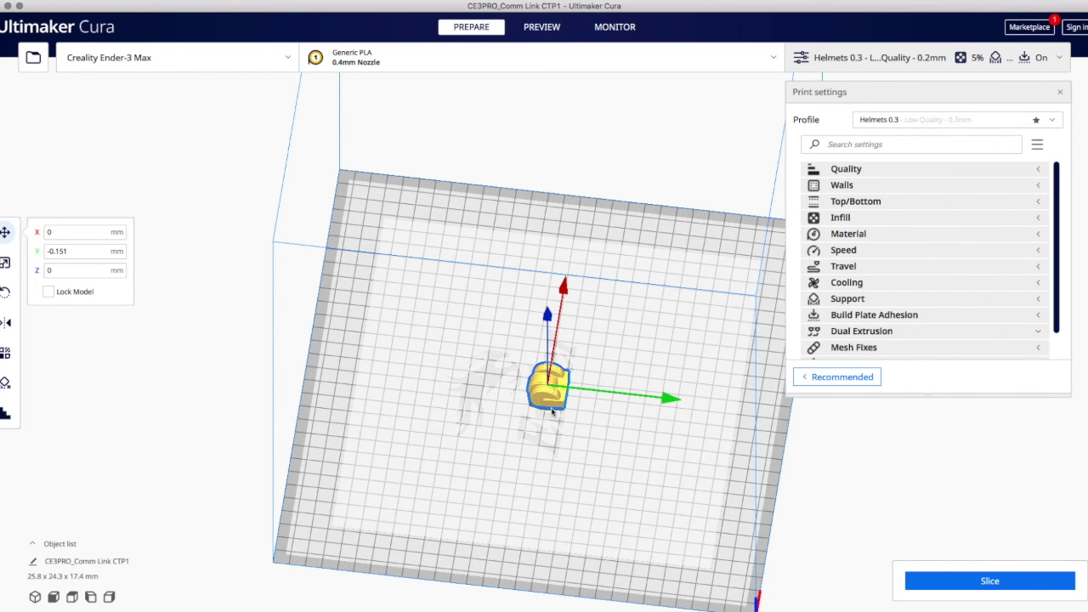
- Check the Infill and Material settings for the comm link
scroll(553, 411, up, 4)
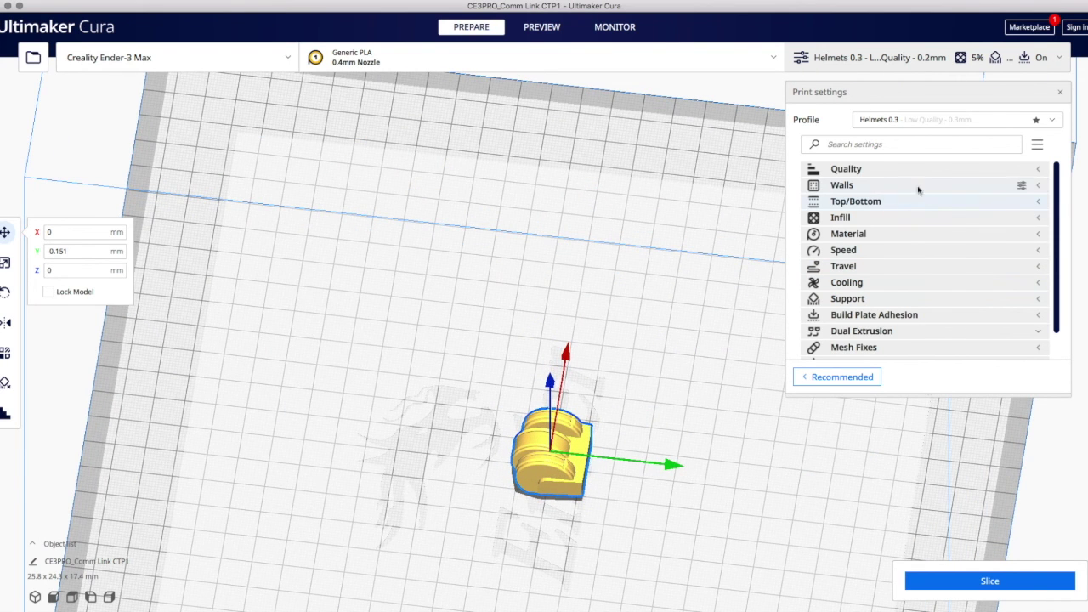
click(893, 218)
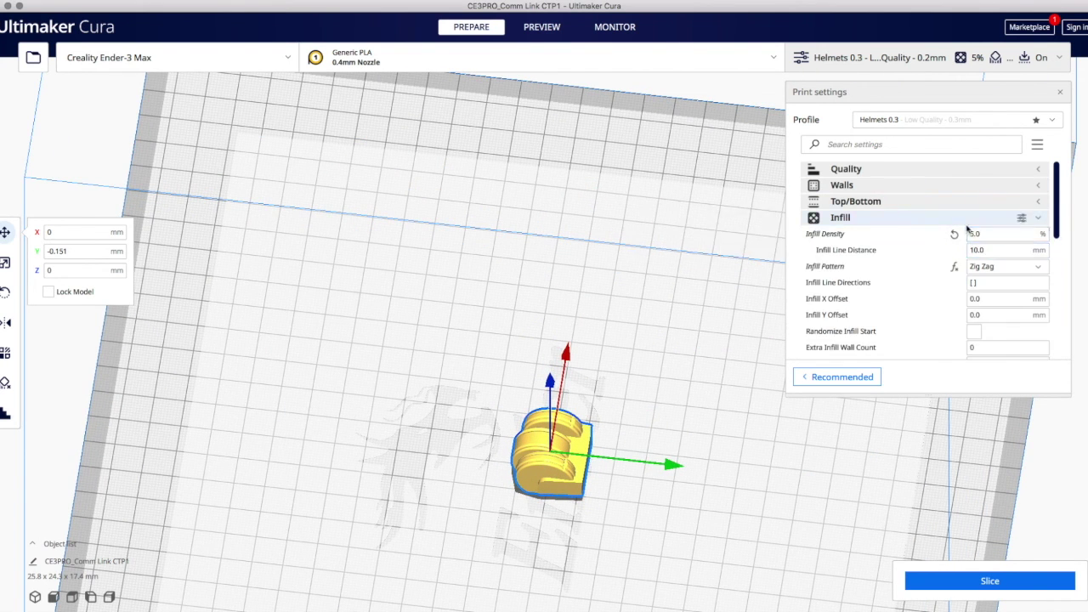
click(943, 221)
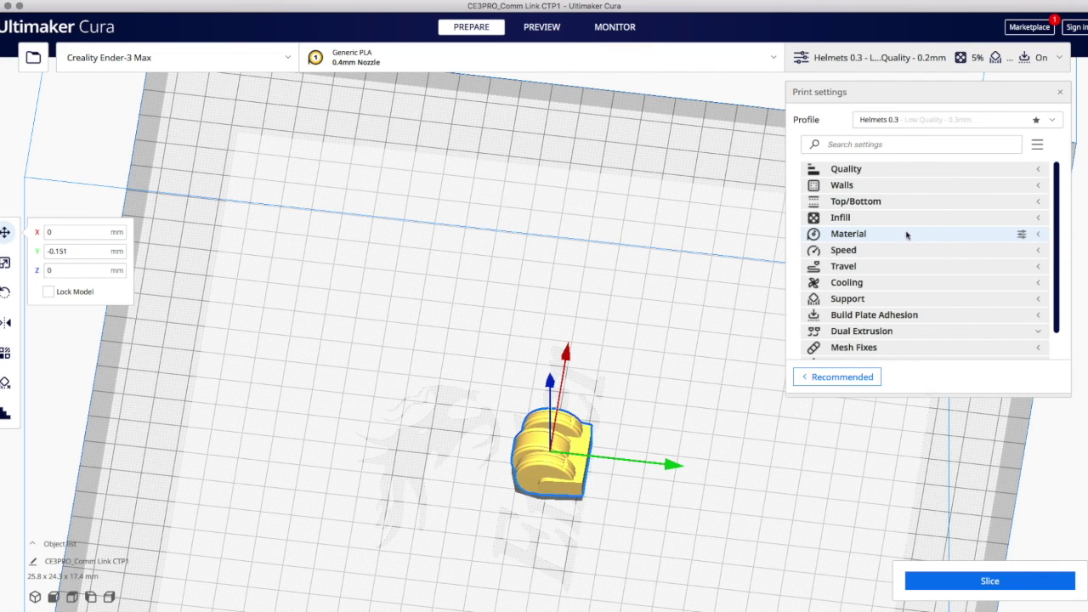
click(907, 234)
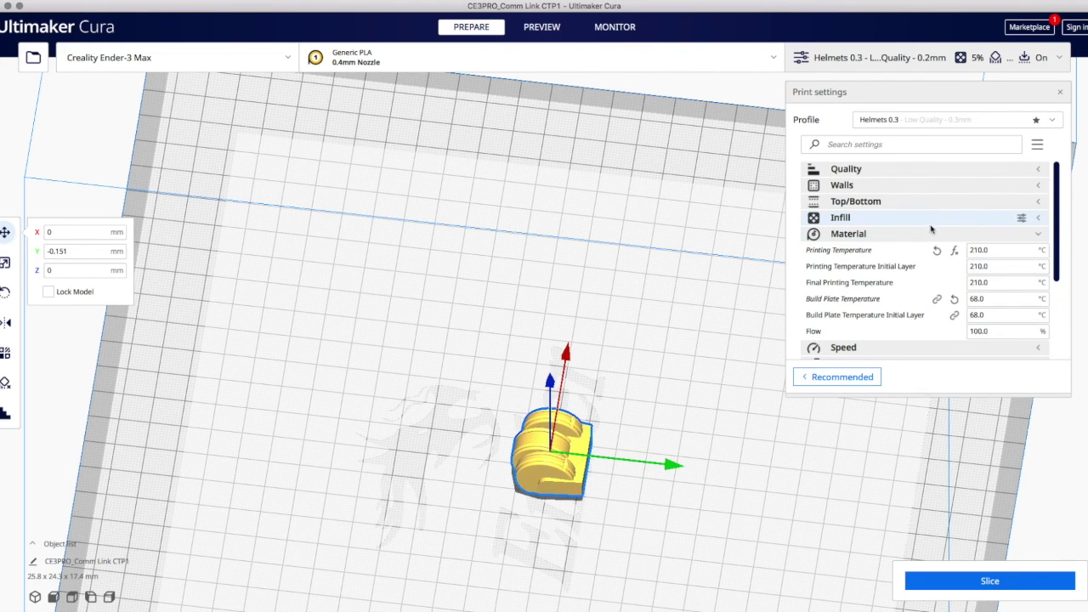
click(928, 235)
- Lower the comm link's print speed in the Speed settings, and collapse the category
click(911, 248)
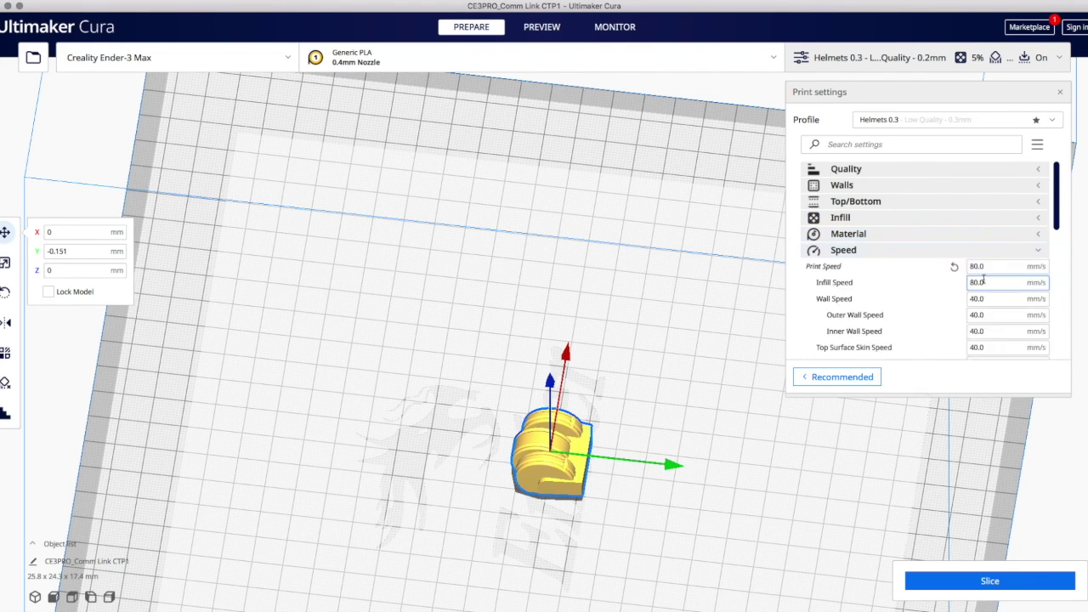
text(5)
click(964, 249)
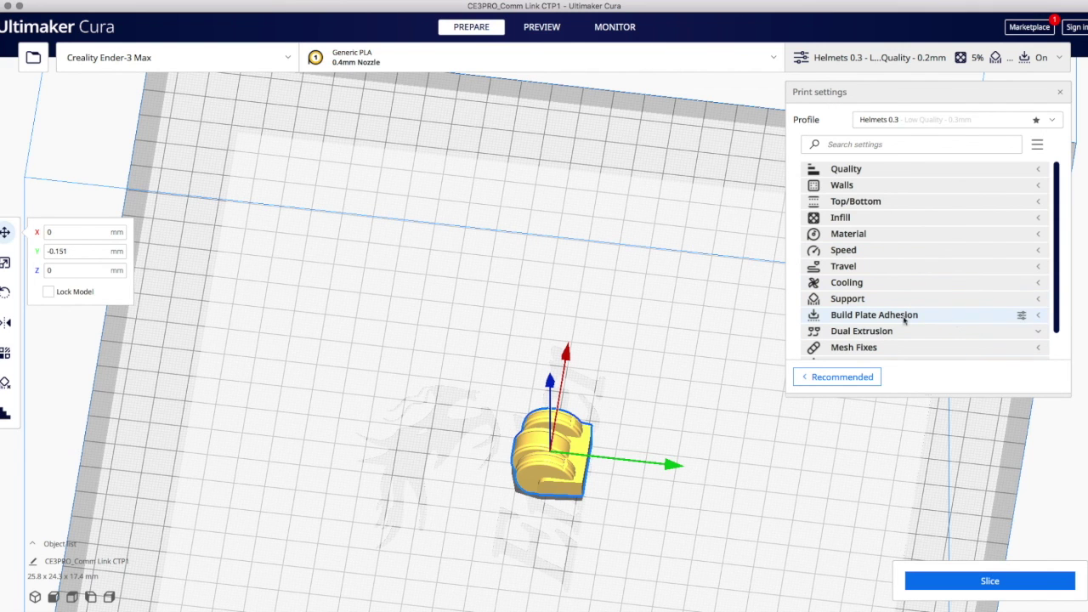
scroll(710, 400, down, 5)
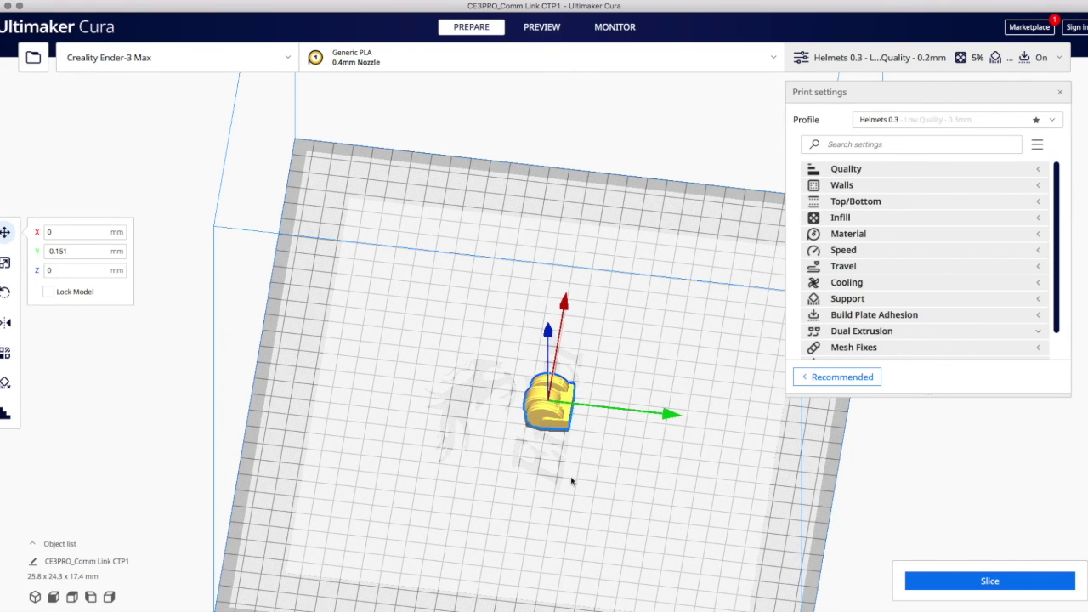
scroll(588, 491, down, 2)
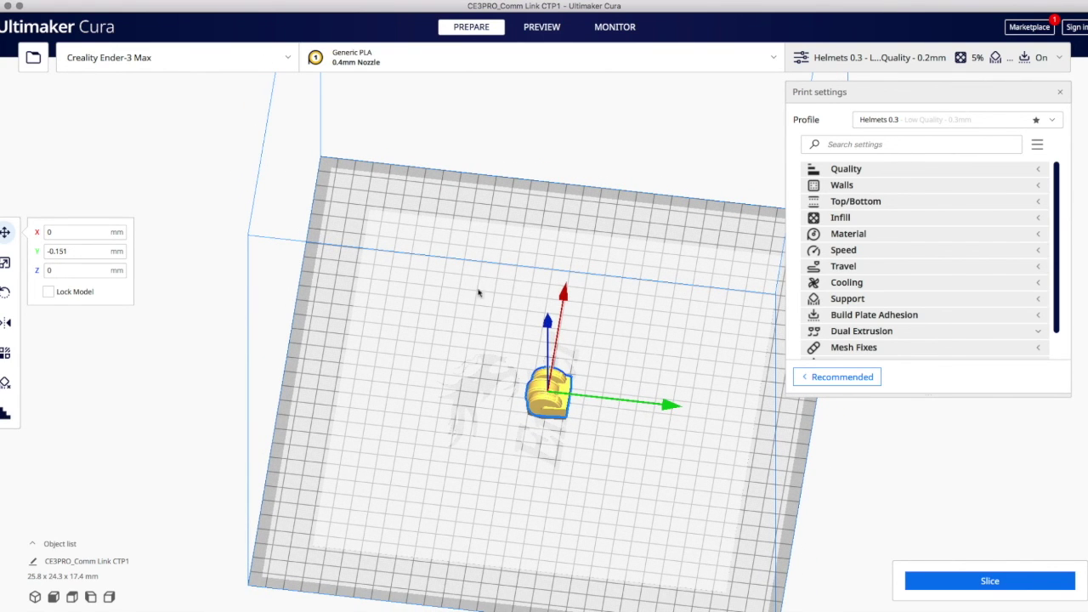
right_drag(613, 464, 588, 445)
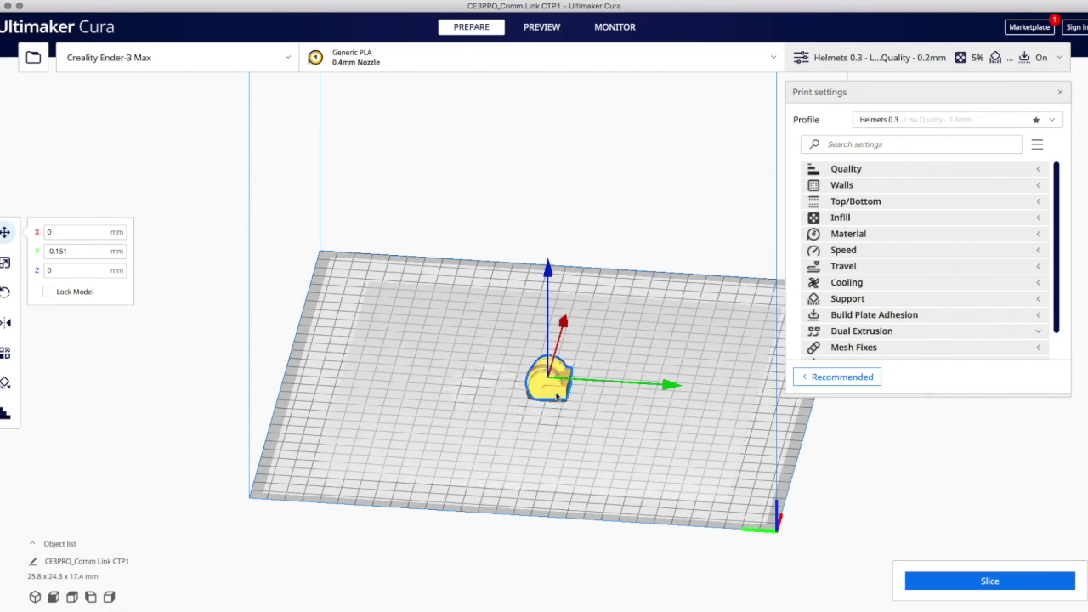
right_drag(467, 410, 469, 448)
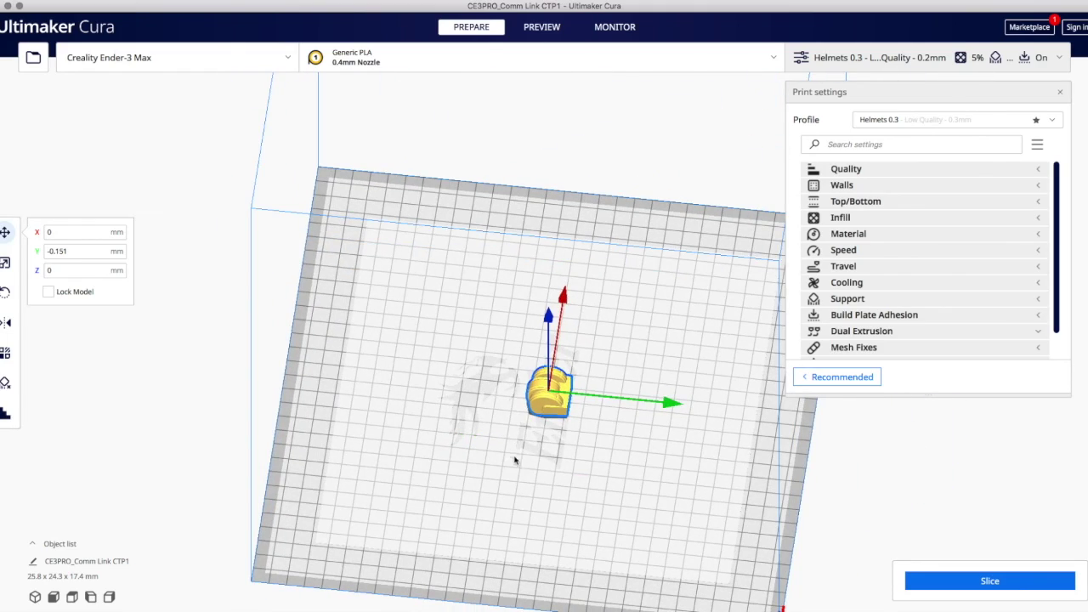